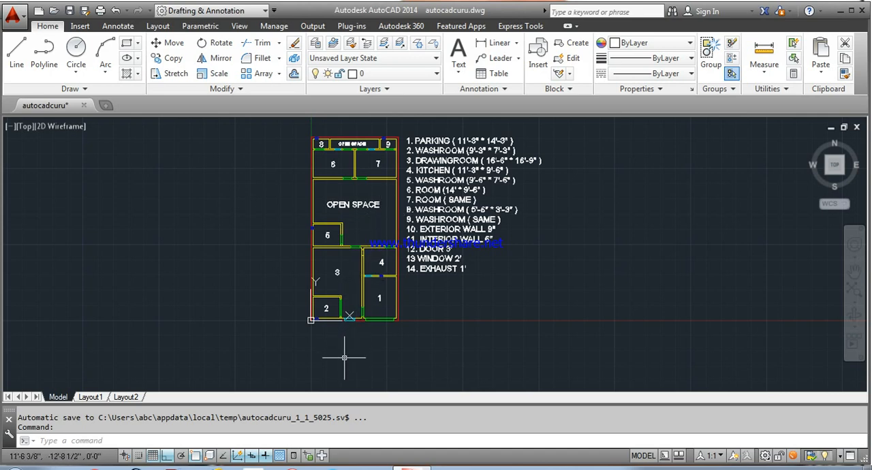
Step: Draw vertical construction lines through the plan's lower-left outer corner and both edges of the blue exhaust opening in washroom 2's front wall
{"action": "mouse_move", "coordinate": [344, 355]}
{"action": "middle_mouse_down"}
{"action": "mouse_move", "coordinate": [346, 307]}
{"action": "mouse_move", "coordinate": [372, 243]}
{"action": "middle_mouse_up"}
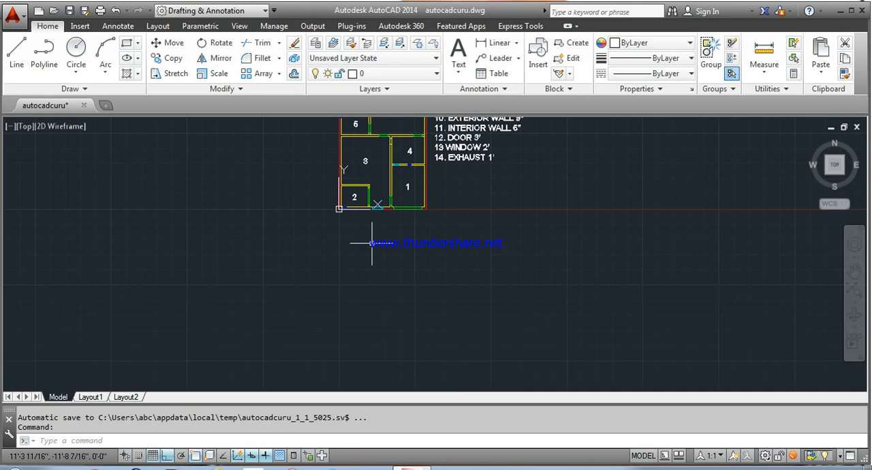
{"action": "scroll", "coordinate": [368, 244], "scroll_direction": "up", "scroll_amount": 4}
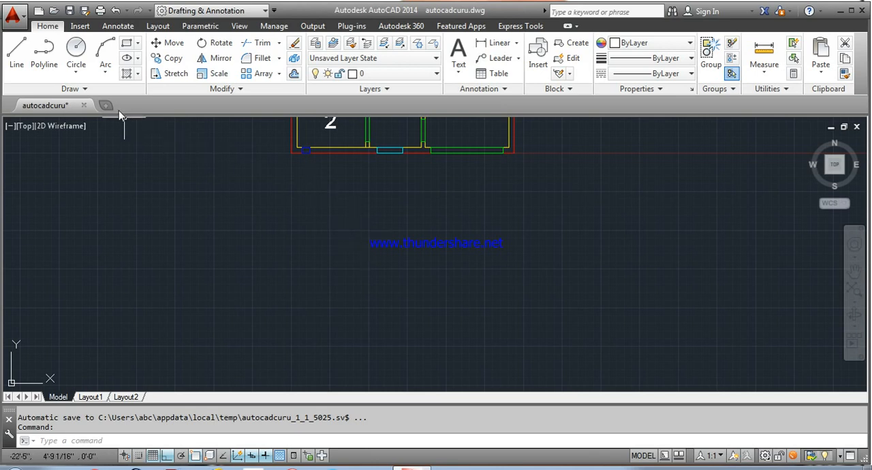
{"action": "left_click", "coordinate": [89, 90]}
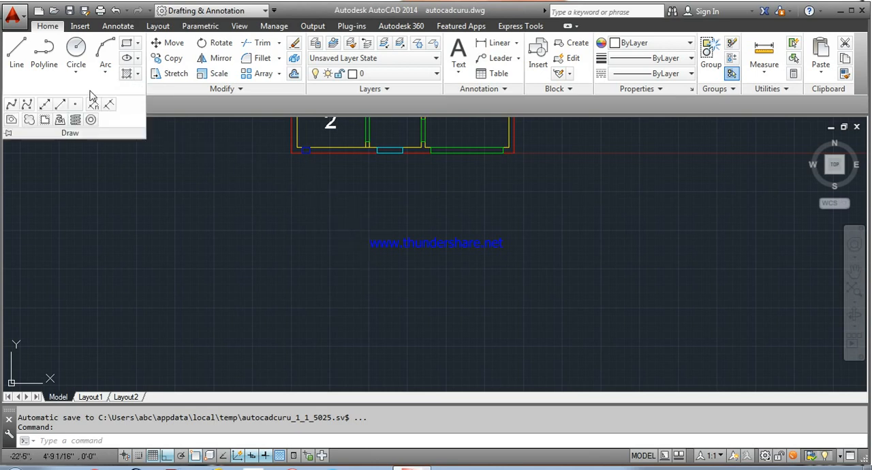
{"action": "left_click", "coordinate": [45, 105]}
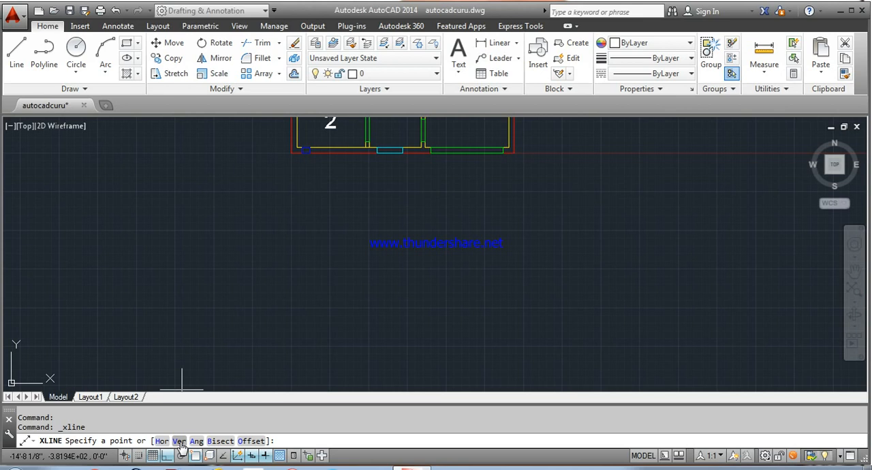
{"action": "left_click", "coordinate": [179, 441]}
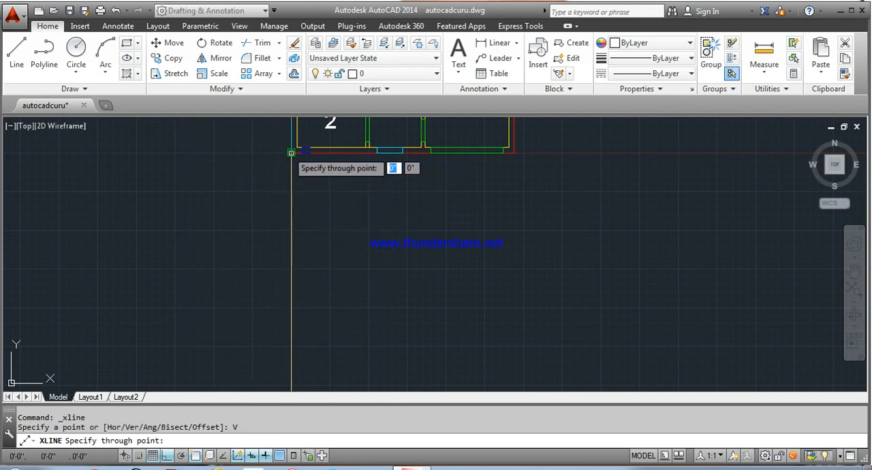
{"action": "scroll", "coordinate": [290, 151], "scroll_direction": "up", "scroll_amount": 4}
{"action": "middle_click_drag", "start_coordinate": [248, 205], "coordinate": [229, 220]}
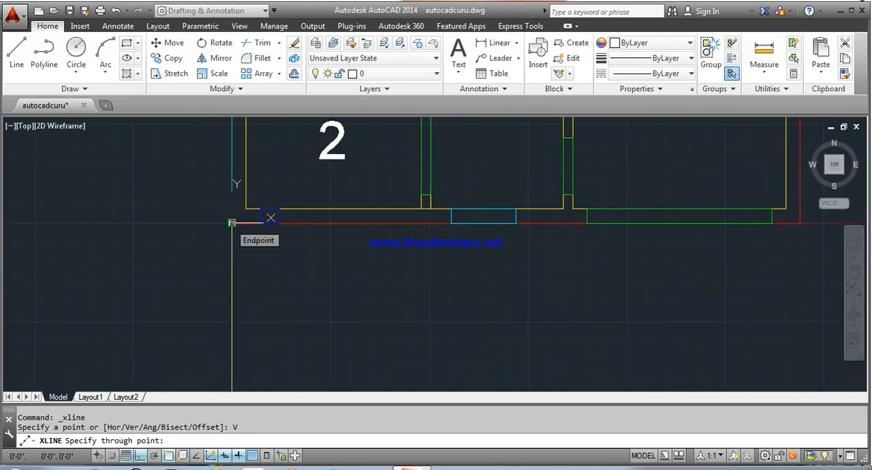
{"action": "left_click", "coordinate": [232, 223]}
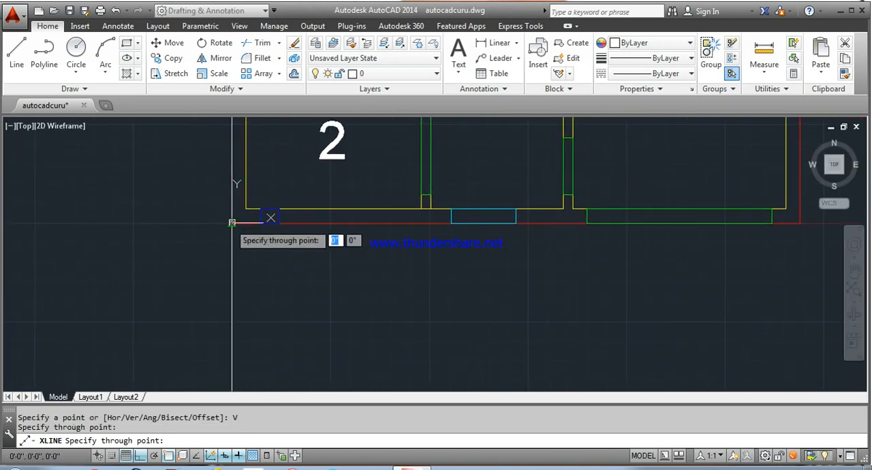
{"action": "left_click", "coordinate": [261, 222]}
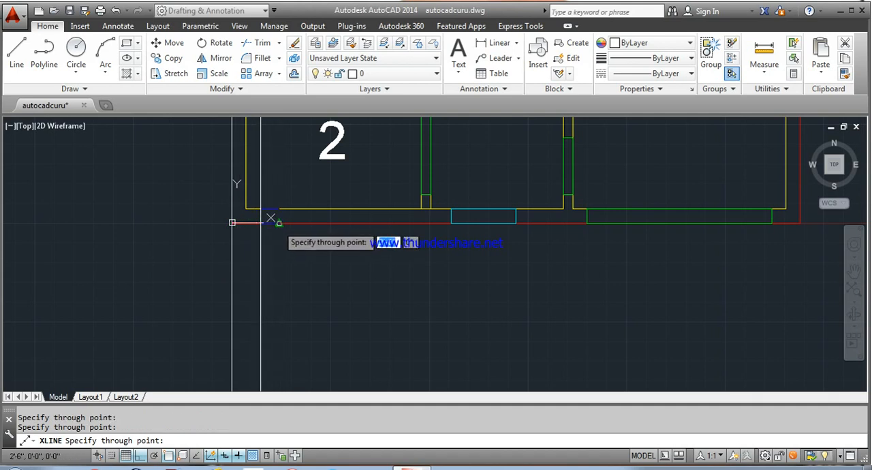
{"action": "left_click", "coordinate": [279, 223]}
Step: Add vertical construction lines through both edges of the front window, both edges of the parking opening and the plan's lower-right outer corner
{"action": "left_click", "coordinate": [451, 223]}
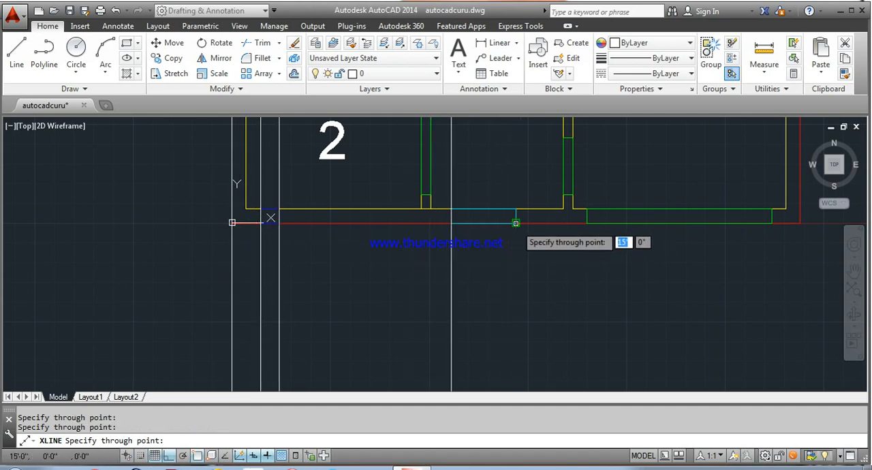
{"action": "left_click", "coordinate": [516, 223]}
{"action": "left_click", "coordinate": [587, 223]}
{"action": "left_click", "coordinate": [772, 223]}
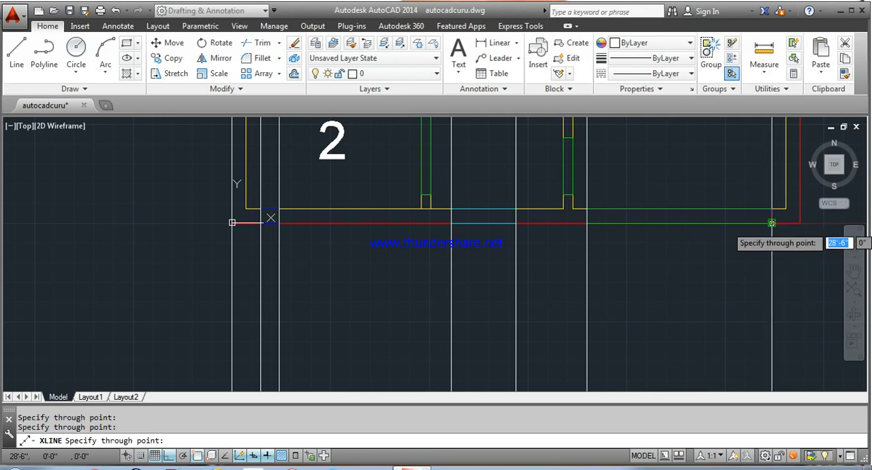
{"action": "left_click", "coordinate": [800, 223]}
{"action": "scroll", "coordinate": [655, 209], "scroll_direction": "down", "scroll_amount": 4}
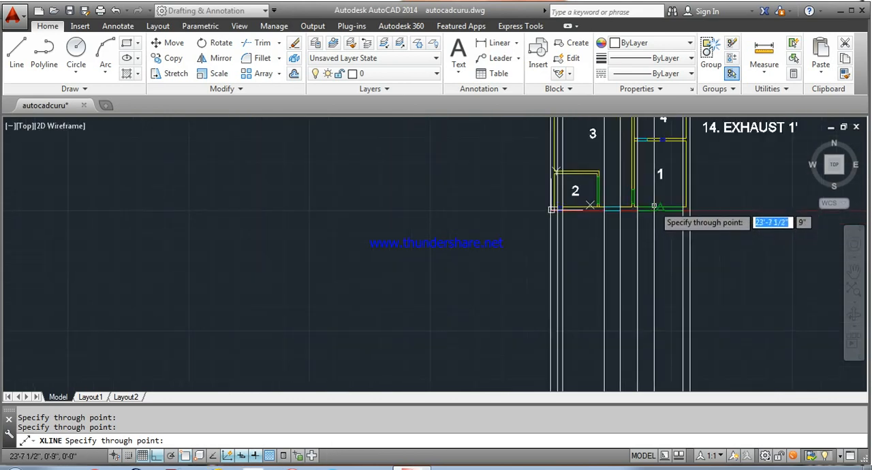
{"action": "middle_click_drag", "start_coordinate": [630, 208], "coordinate": [440, 189]}
{"action": "key", "text": "Return"}
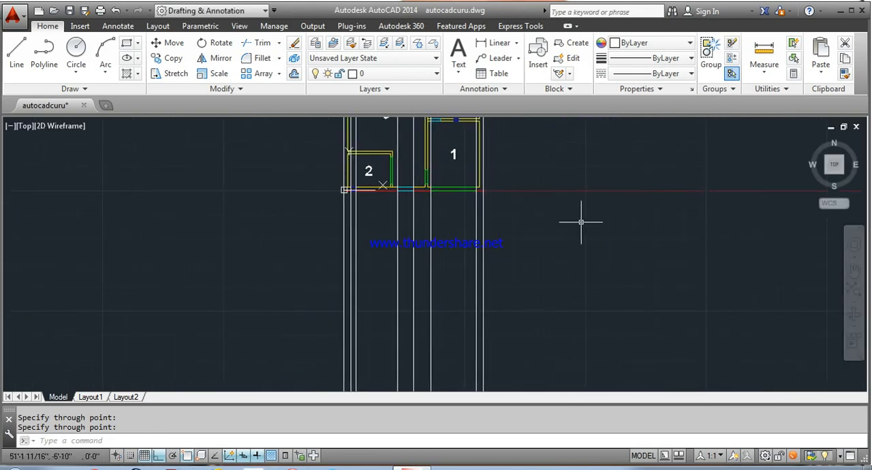
Step: Draw a horizontal line below the plan, crossing all the vertical construction lines and extending beyond them on both sides
{"action": "middle_click_drag", "start_coordinate": [475, 229], "coordinate": [472, 201]}
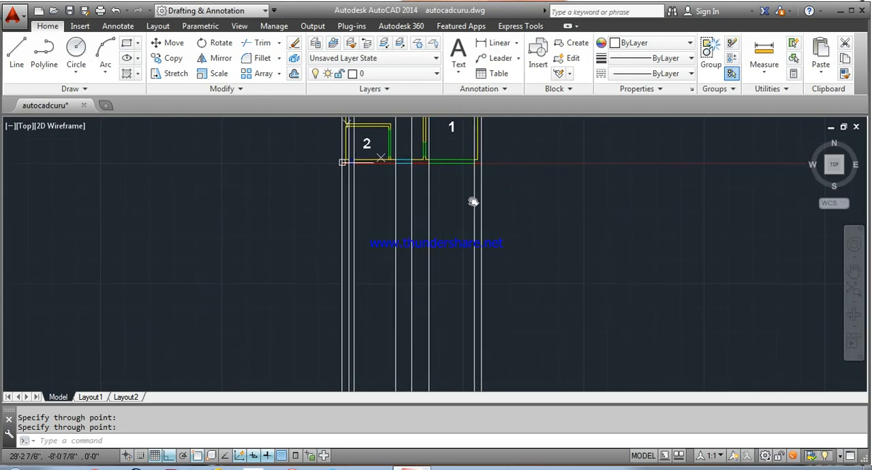
{"action": "left_click", "coordinate": [15, 54]}
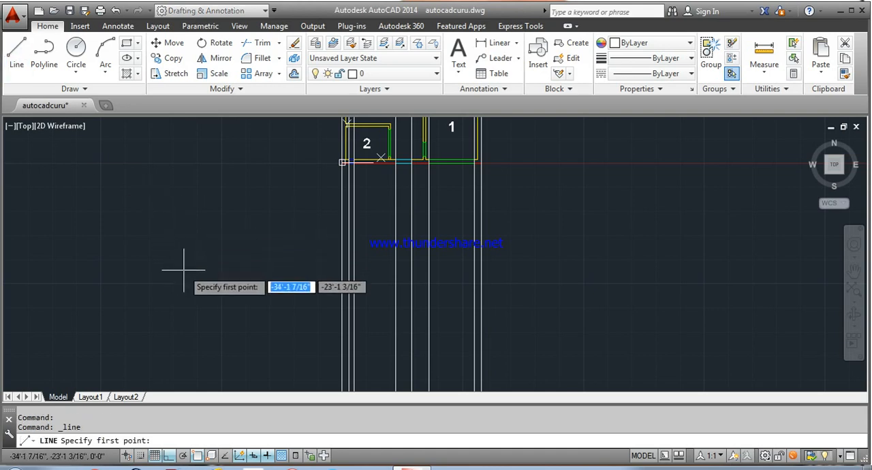
{"action": "left_click", "coordinate": [239, 275]}
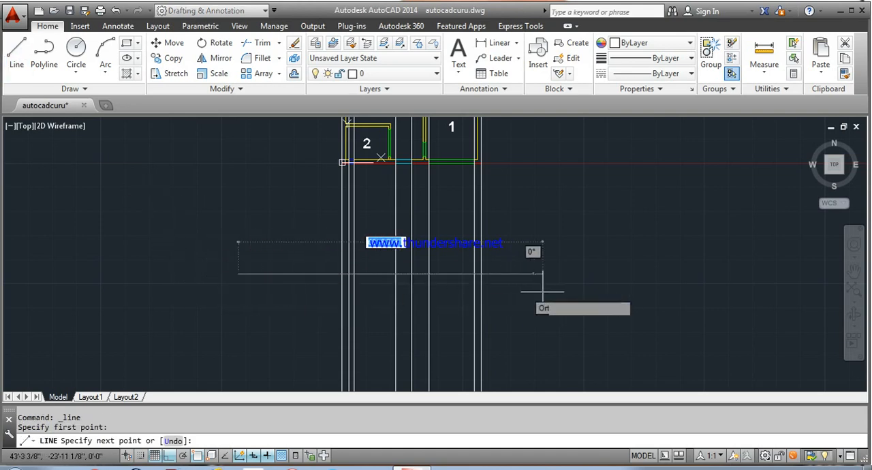
{"action": "left_click", "coordinate": [584, 276]}
{"action": "right_click", "coordinate": [586, 277]}
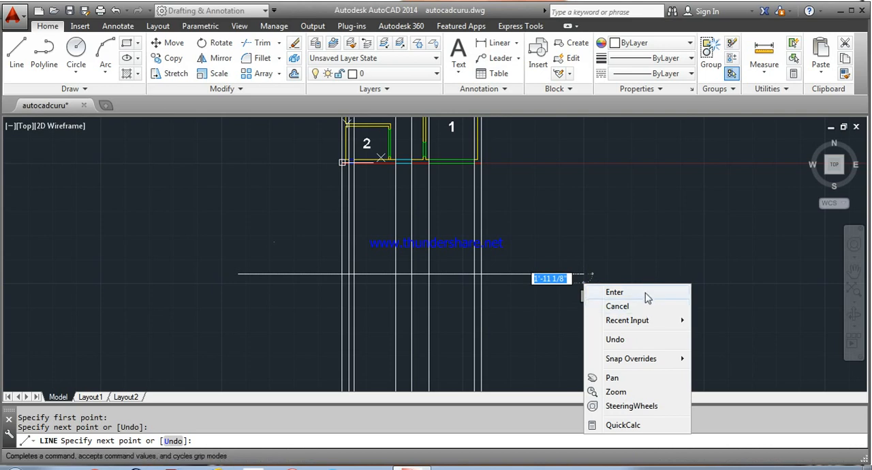
{"action": "left_click", "coordinate": [646, 296]}
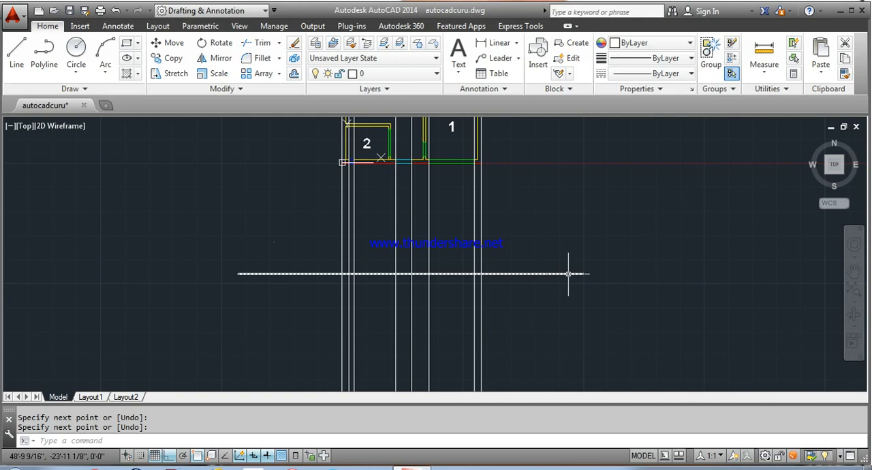
Step: Offset the horizontal line 12' upward towards the plan
{"action": "key", "text": "Return"}
{"action": "type", "text": "o"}
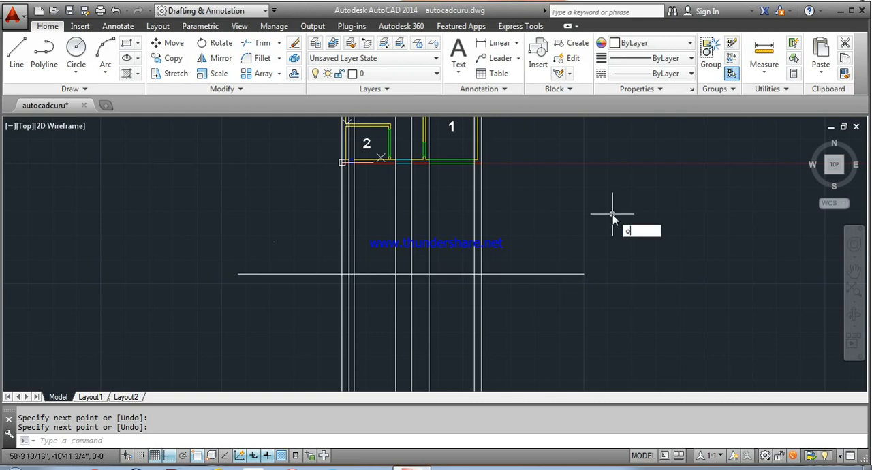
{"action": "key", "text": "Return"}
{"action": "type", "text": "12"}
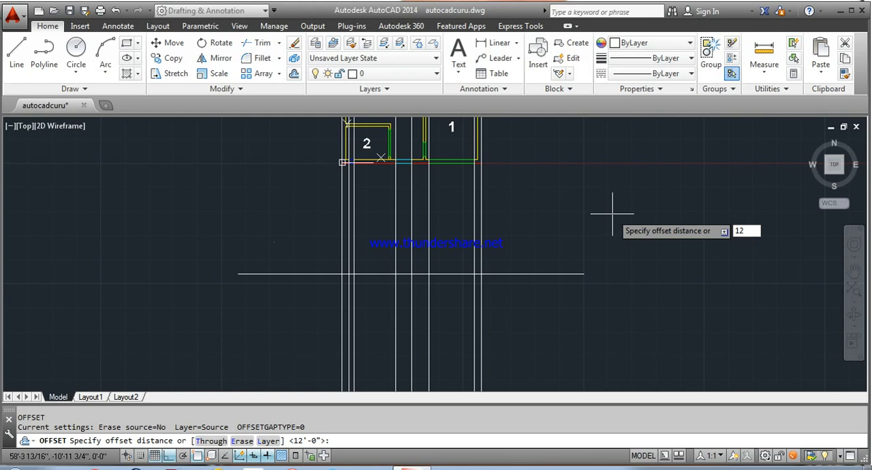
{"action": "key", "text": "Return"}
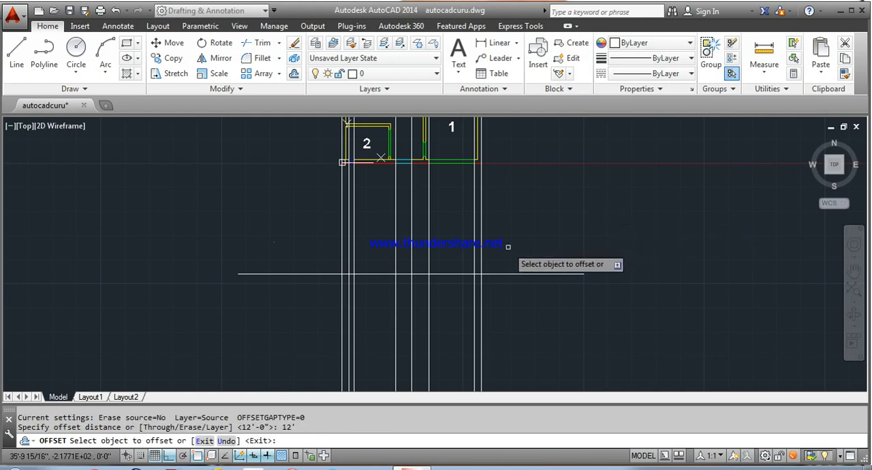
{"action": "left_click", "coordinate": [513, 274]}
{"action": "left_click", "coordinate": [512, 221]}
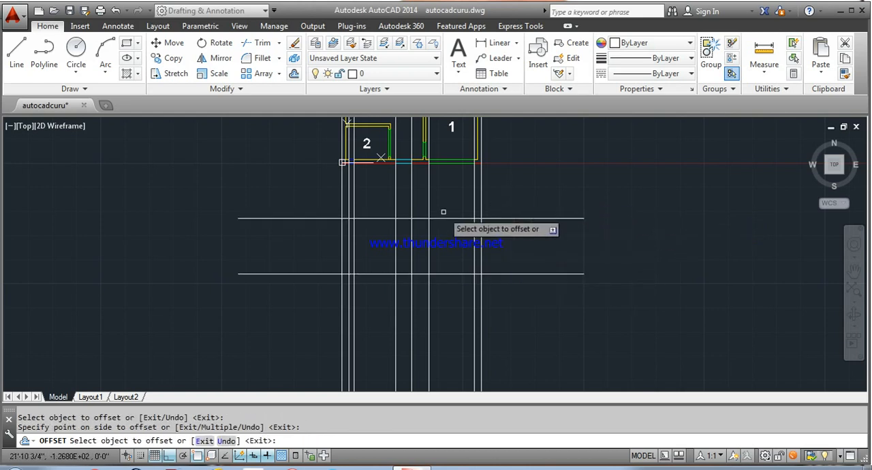
{"action": "scroll", "coordinate": [378, 212], "scroll_direction": "up", "scroll_amount": 3}
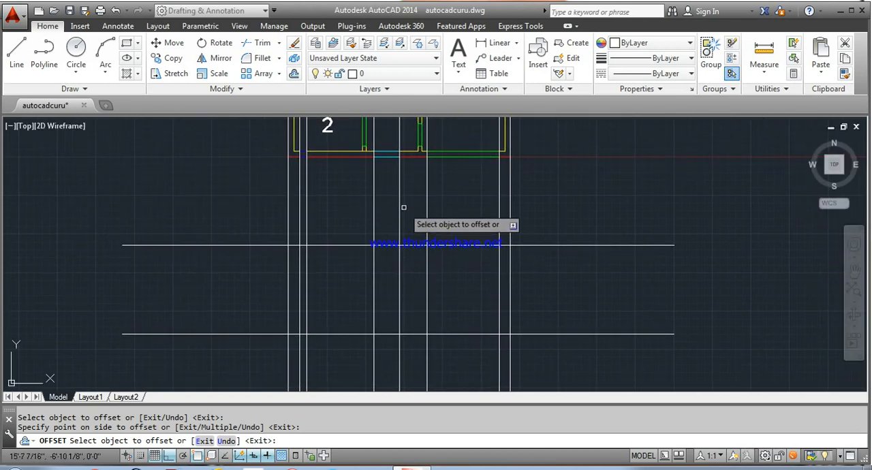
{"action": "key", "text": "Escape"}
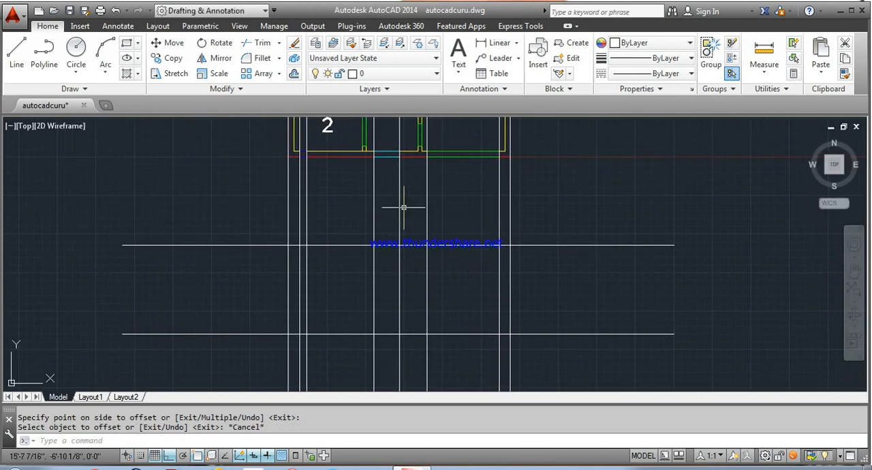
Step: Trim the right overhangs of both horizontal lines and the vertical line segments between the plan and the upper horizontal line
{"action": "type", "text": "tr"}
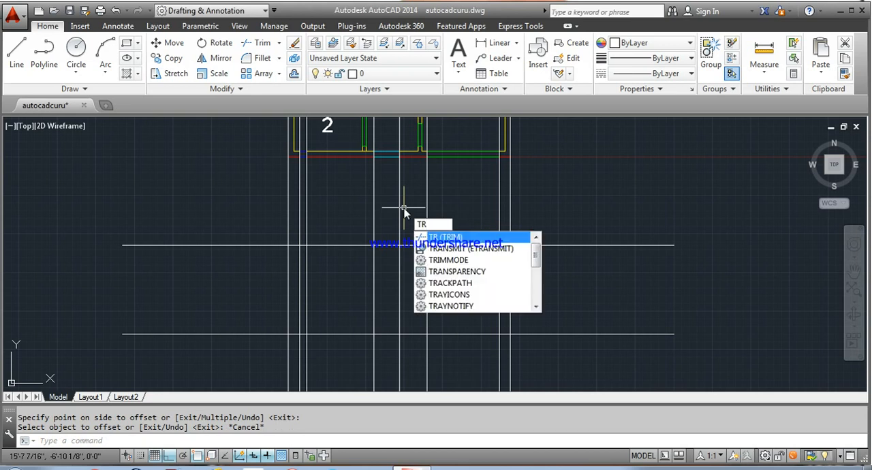
{"action": "key", "text": "Return"}
{"action": "left_click", "coordinate": [558, 346]}
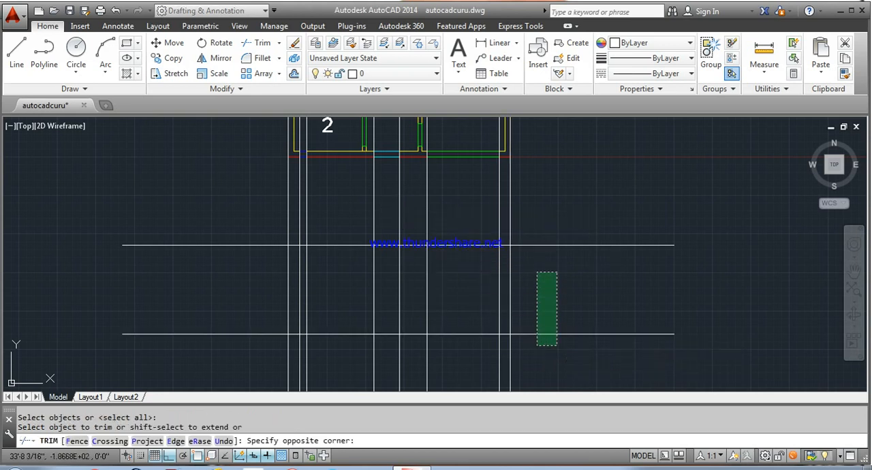
{"action": "left_click", "coordinate": [535, 197]}
{"action": "left_click", "coordinate": [529, 183]}
{"action": "left_click", "coordinate": [243, 203]}
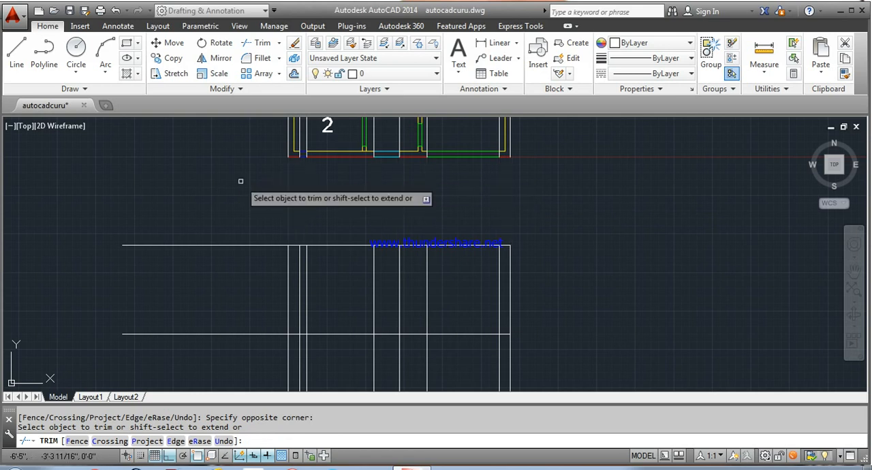
Step: Trim the left overhangs of both horizontal lines and the parts of the vertical lines below the lower horizontal line
{"action": "left_click", "coordinate": [214, 200]}
{"action": "left_click", "coordinate": [197, 369]}
{"action": "left_click", "coordinate": [216, 368]}
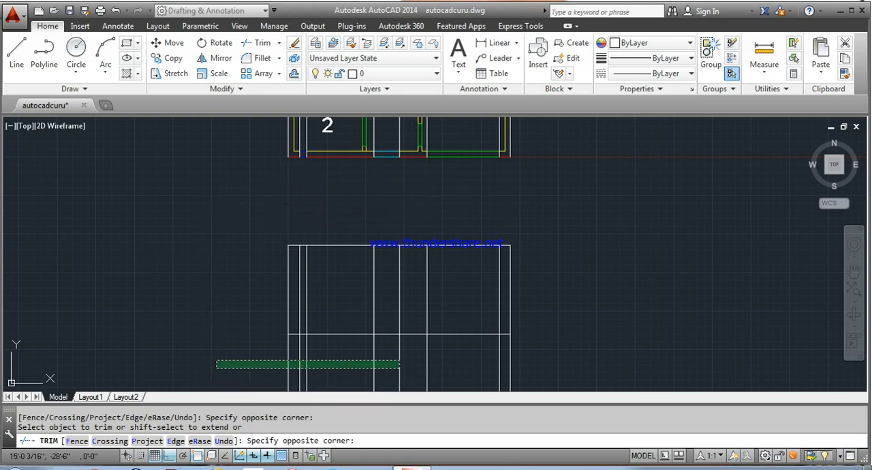
{"action": "left_click", "coordinate": [573, 360]}
{"action": "right_click", "coordinate": [591, 119]}
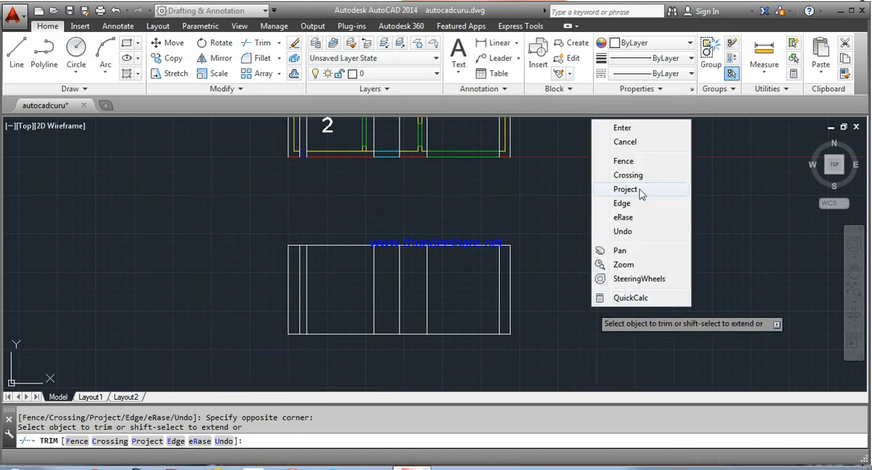
{"action": "left_click", "coordinate": [638, 131]}
Step: Erase the leftover vertical construction lines running through and above the floor plan
{"action": "middle_click_drag", "start_coordinate": [539, 191], "coordinate": [538, 197]}
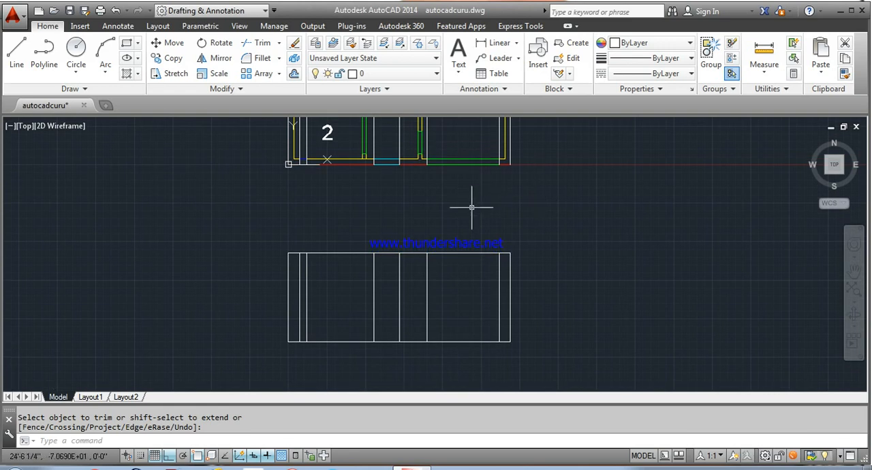
{"action": "scroll", "coordinate": [308, 158], "scroll_direction": "up", "scroll_amount": 4}
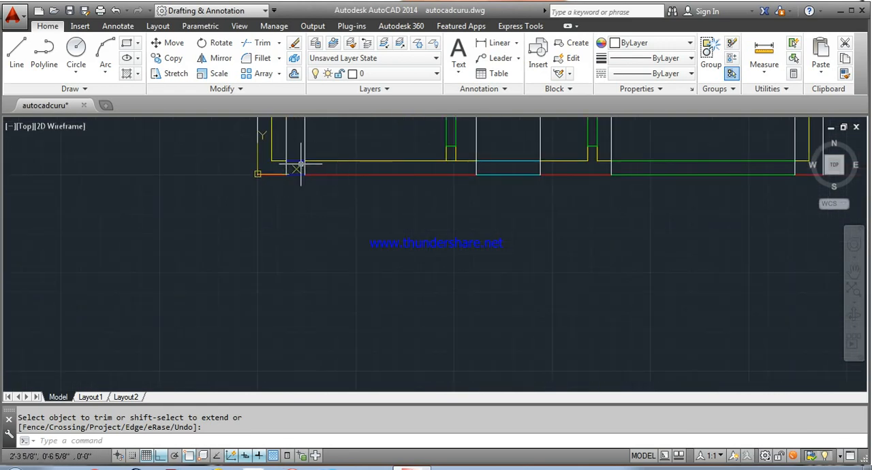
{"action": "left_click", "coordinate": [294, 169]}
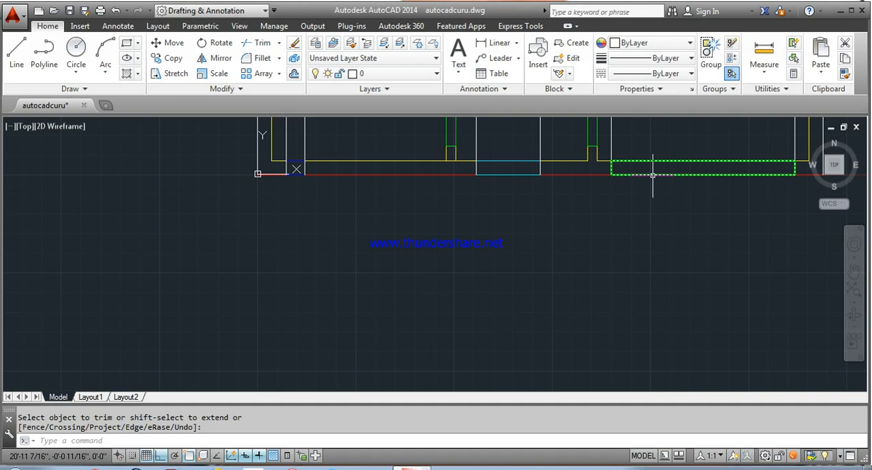
{"action": "scroll", "coordinate": [653, 175], "scroll_direction": "down", "scroll_amount": 5}
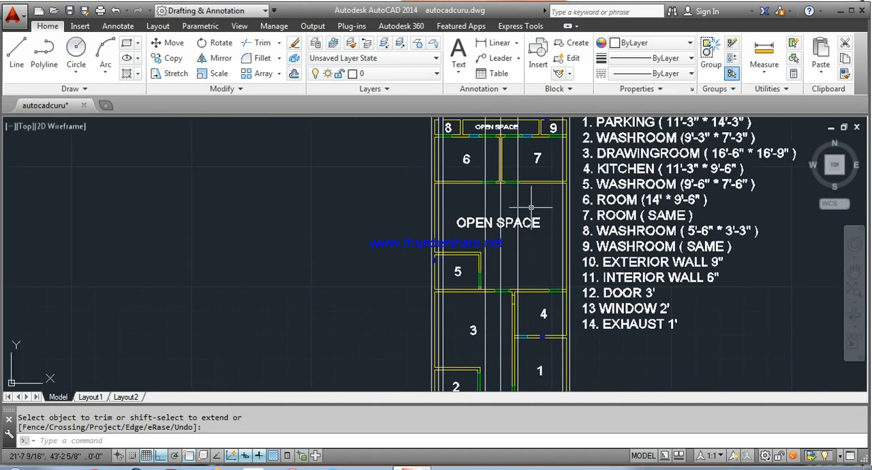
{"action": "middle_click_drag", "start_coordinate": [531, 207], "coordinate": [499, 388]}
{"action": "left_click", "coordinate": [577, 213]}
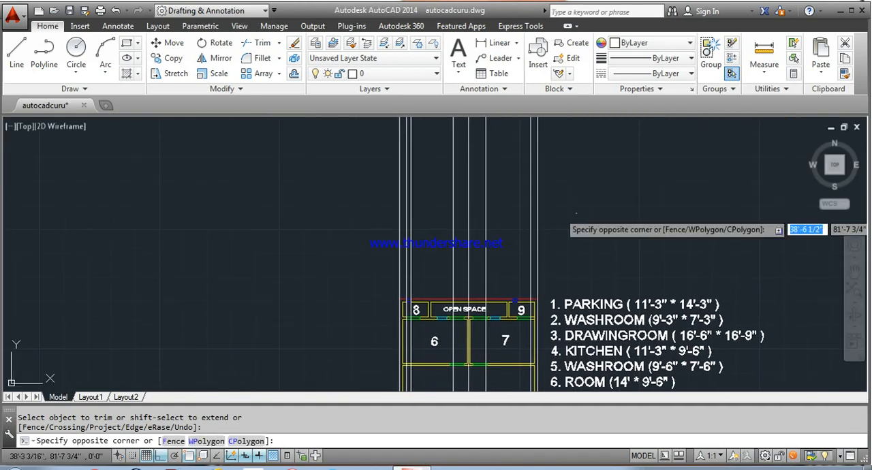
{"action": "left_click", "coordinate": [369, 132]}
{"action": "key", "text": "Delete"}
{"action": "scroll", "coordinate": [448, 144], "scroll_direction": "down", "scroll_amount": 2}
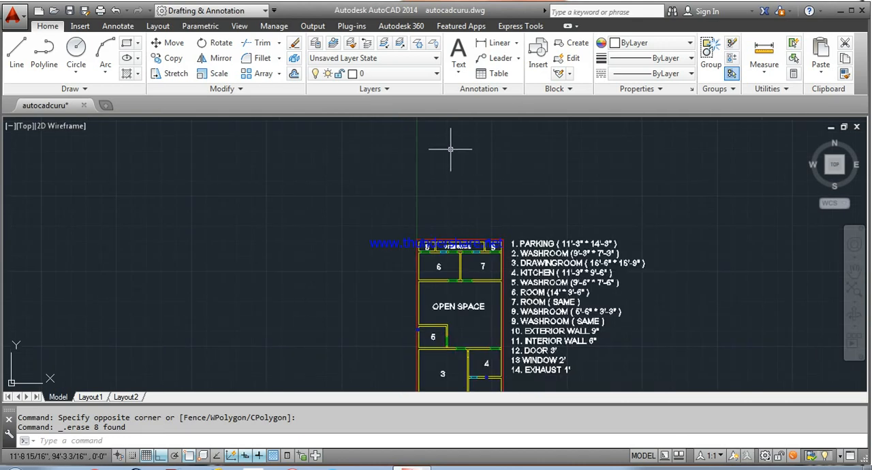
{"action": "scroll", "coordinate": [451, 149], "scroll_direction": "down", "scroll_amount": 2}
{"action": "scroll", "coordinate": [418, 314], "scroll_direction": "up", "scroll_amount": 4}
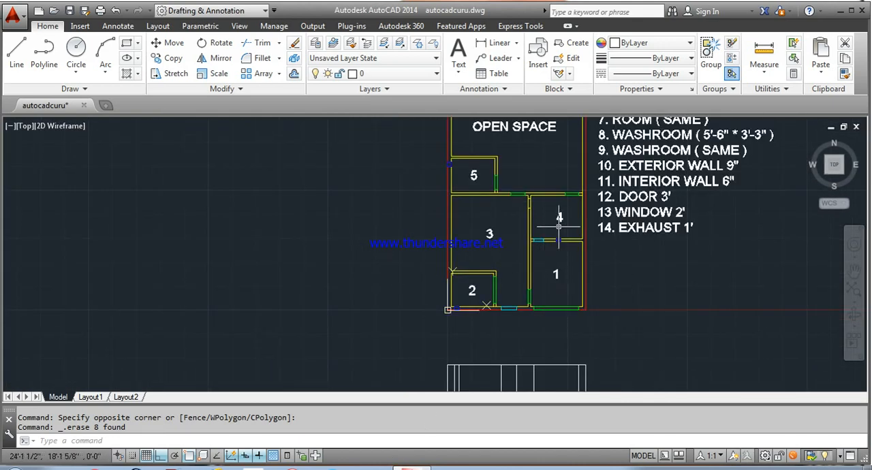
Step: Change the colour of the six vertical lines inside the elevation's outline to red
{"action": "scroll", "coordinate": [555, 226], "scroll_direction": "down", "scroll_amount": 2}
{"action": "scroll", "coordinate": [525, 231], "scroll_direction": "up", "scroll_amount": 2}
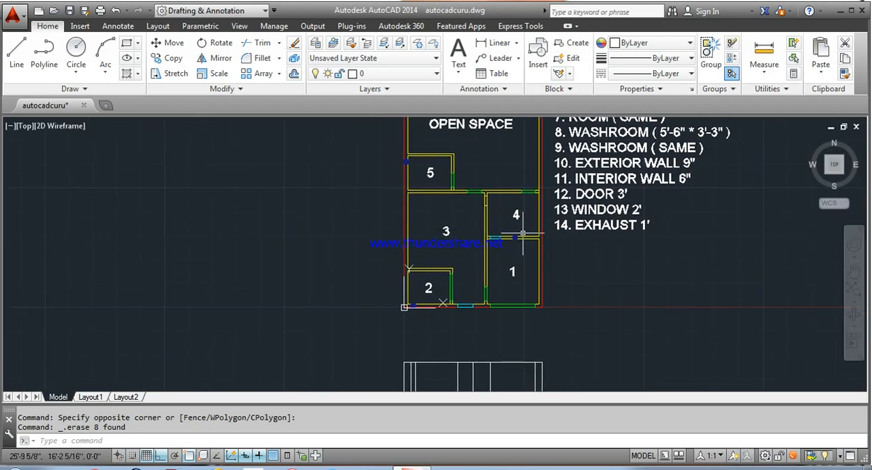
{"action": "middle_click_drag", "start_coordinate": [512, 306], "coordinate": [533, 220]}
{"action": "scroll", "coordinate": [496, 296], "scroll_direction": "up", "scroll_amount": 3}
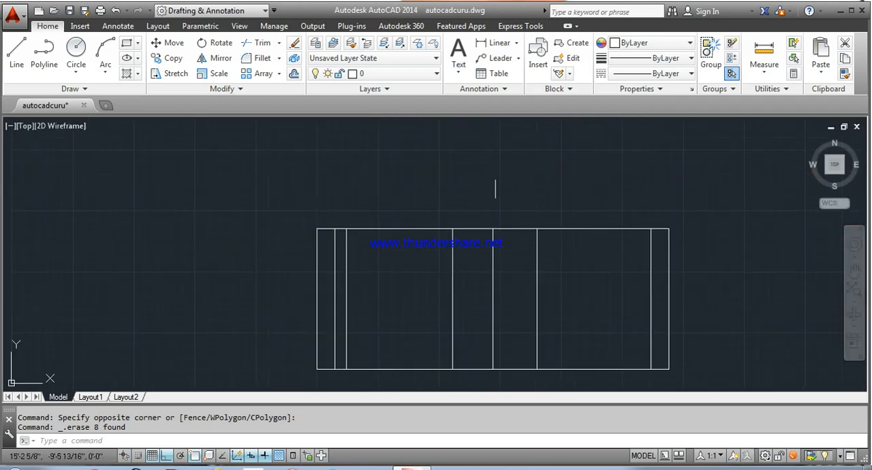
{"action": "scroll", "coordinate": [496, 189], "scroll_direction": "down", "scroll_amount": 2}
{"action": "middle_click_drag", "start_coordinate": [502, 189], "coordinate": [448, 216]}
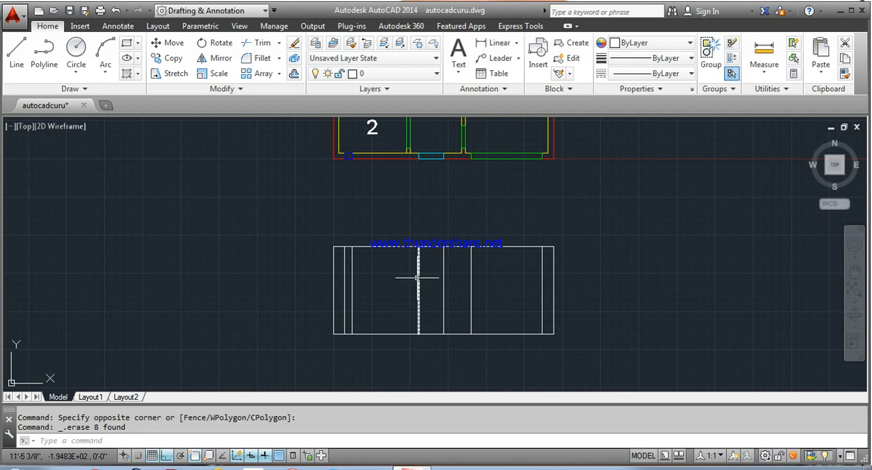
{"action": "left_click", "coordinate": [342, 286]}
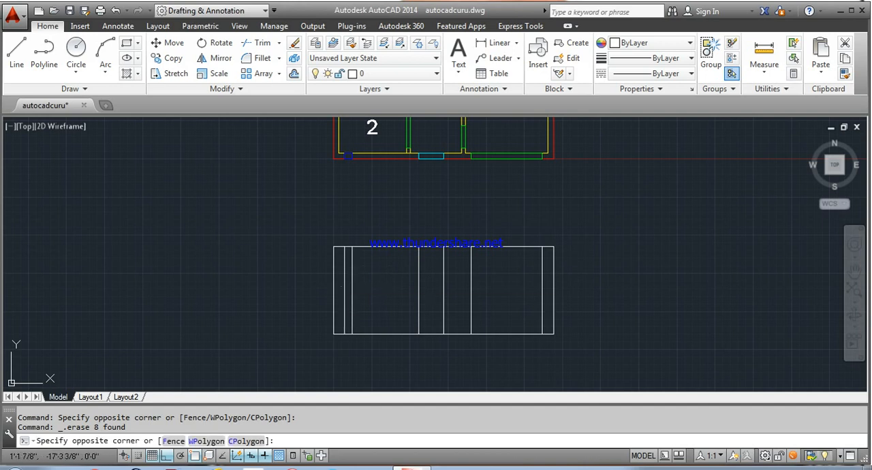
{"action": "left_click", "coordinate": [549, 294]}
{"action": "left_click", "coordinate": [550, 294]}
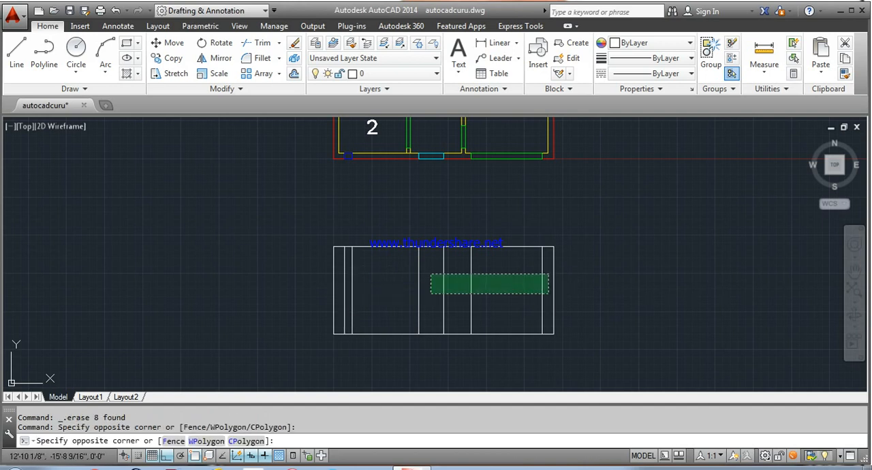
{"action": "left_click", "coordinate": [337, 268]}
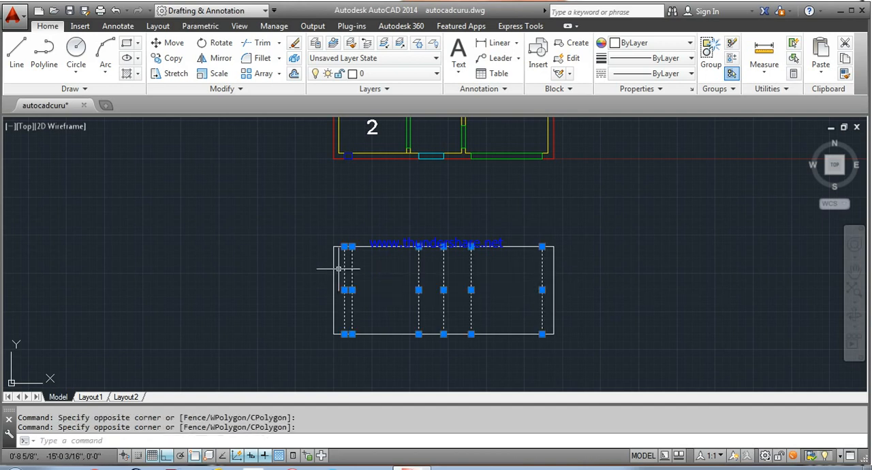
{"action": "right_click", "coordinate": [407, 278]}
{"action": "left_click", "coordinate": [429, 441]}
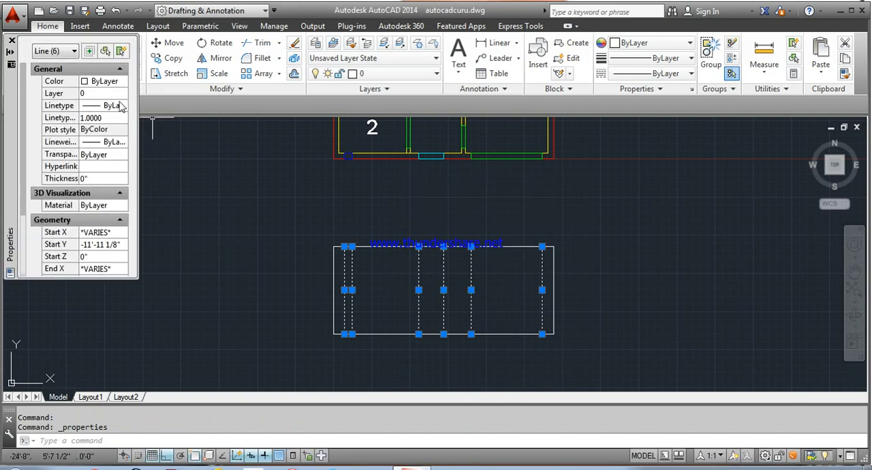
{"action": "left_click", "coordinate": [106, 81]}
{"action": "left_click", "coordinate": [124, 81]}
{"action": "left_click", "coordinate": [109, 119]}
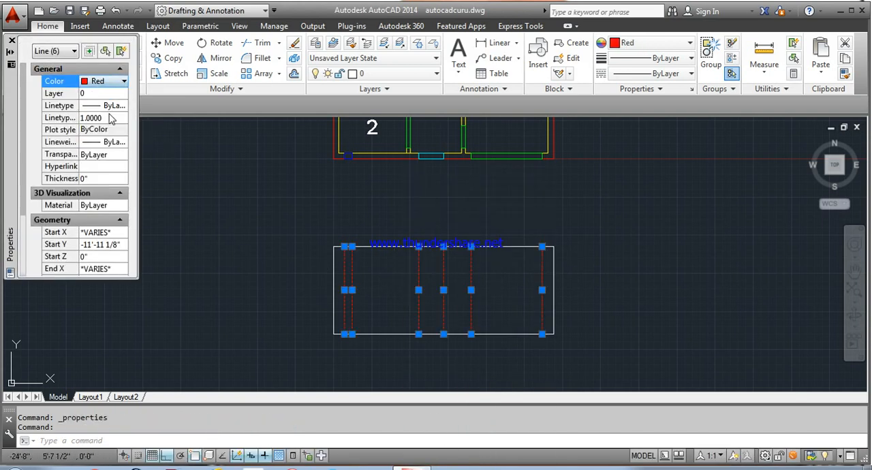
{"action": "left_click", "coordinate": [11, 40]}
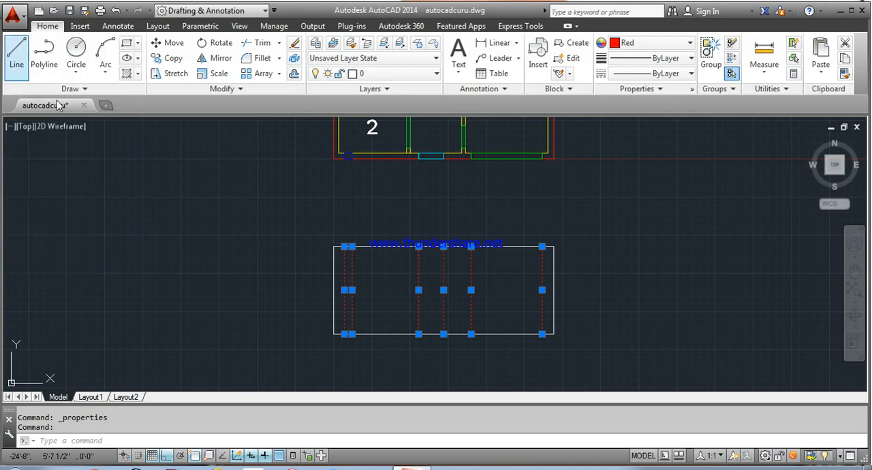
{"action": "key", "text": "Escape"}
{"action": "key", "text": "Escape"}
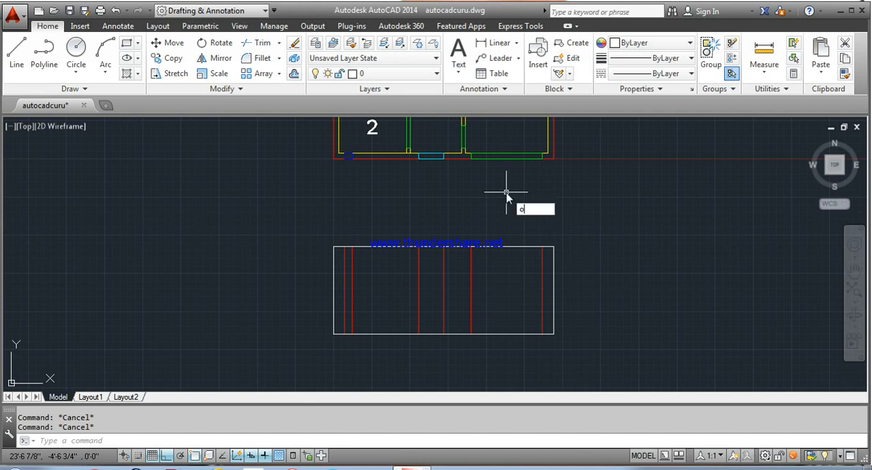
Step: Offset the elevation's base line 7' upward
{"action": "key", "text": "Return"}
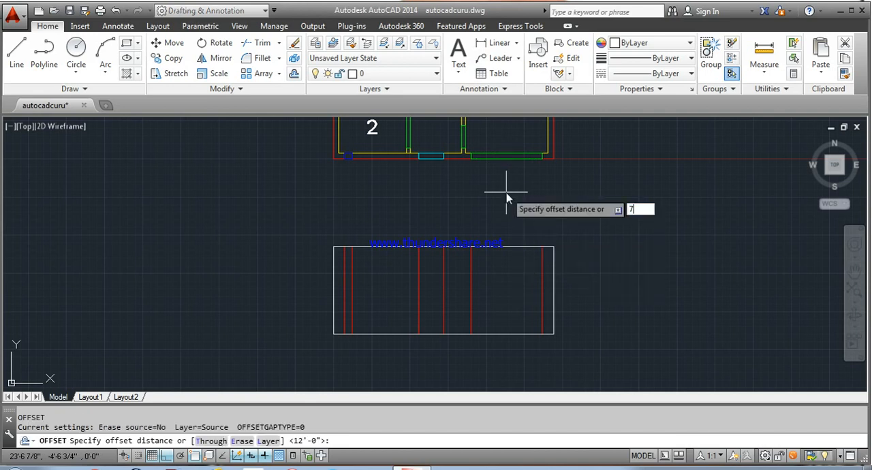
{"action": "type", "text": "7'"}
{"action": "key", "text": "Return"}
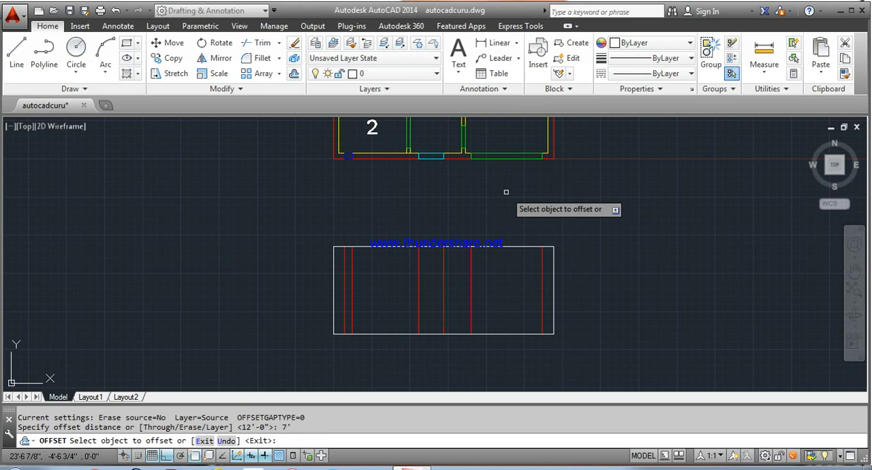
{"action": "left_click", "coordinate": [493, 335]}
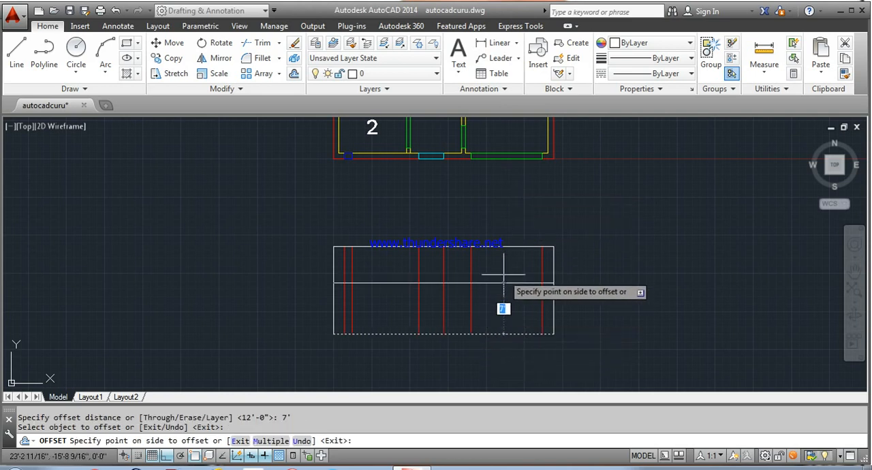
{"action": "left_click", "coordinate": [503, 262]}
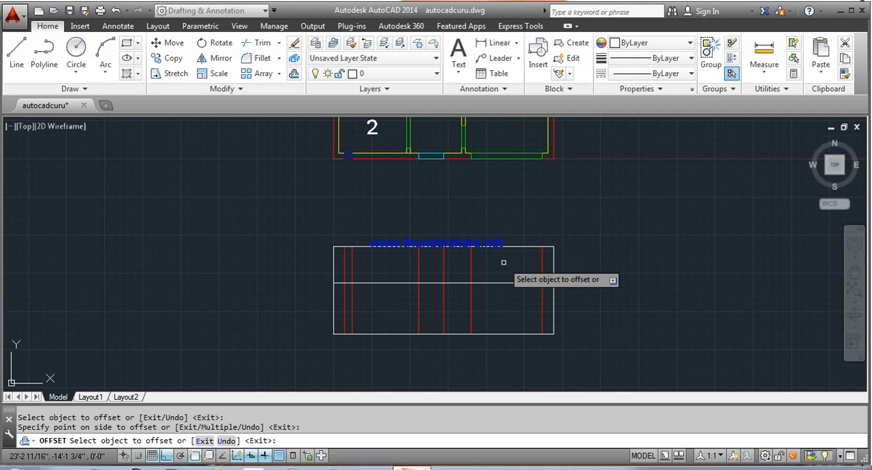
{"action": "key", "text": "Escape"}
Step: Trim the 7' line to the window and door openings and erase its leftover piece beside the left outer wall
{"action": "type", "text": "t"}
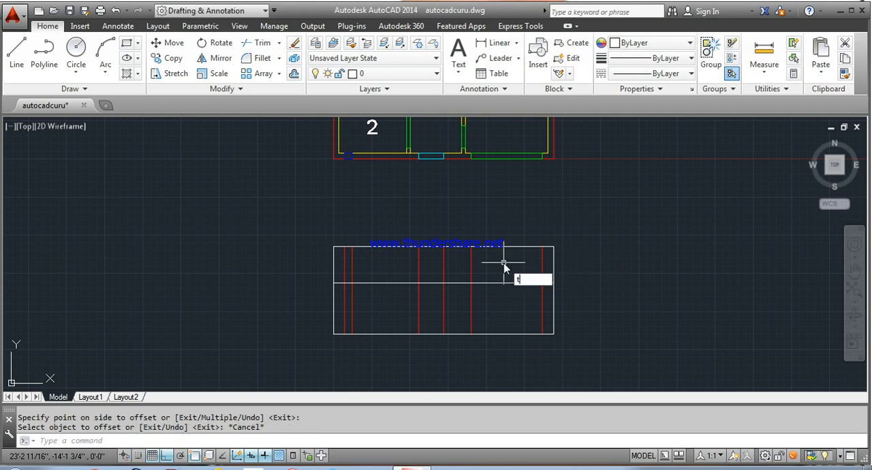
{"action": "type", "text": "r"}
{"action": "key", "text": "Return"}
{"action": "key", "text": "Return"}
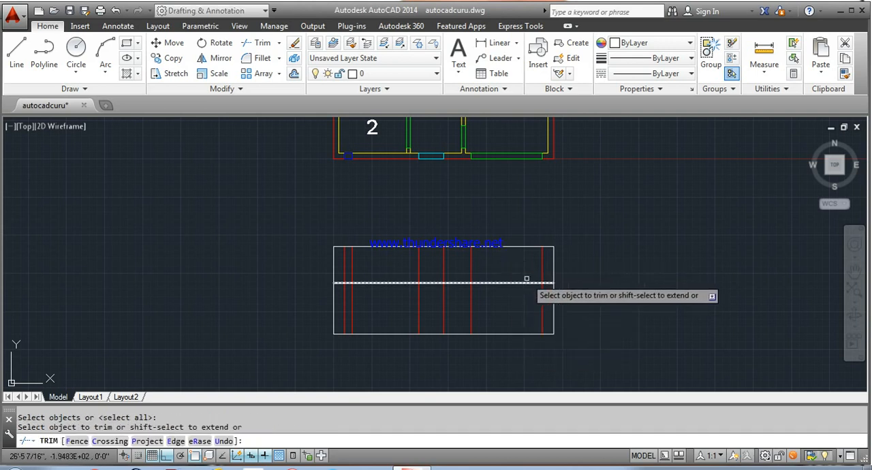
{"action": "left_click", "coordinate": [547, 280]}
{"action": "left_click", "coordinate": [453, 281]}
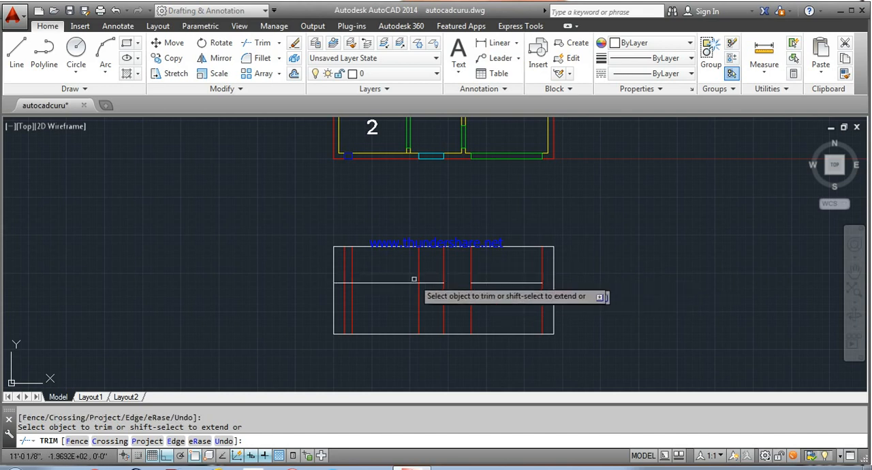
{"action": "left_click", "coordinate": [372, 281]}
{"action": "scroll", "coordinate": [347, 282], "scroll_direction": "up", "scroll_amount": 2}
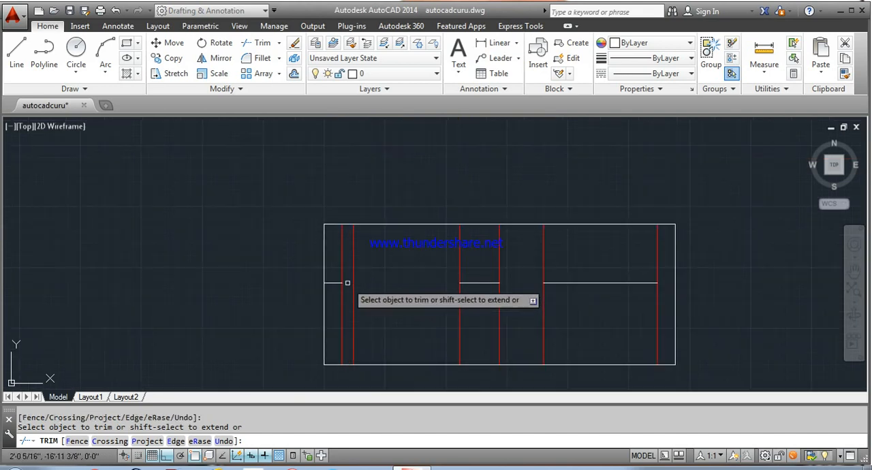
{"action": "left_click", "coordinate": [333, 282]}
{"action": "right_click", "coordinate": [321, 279]}
{"action": "left_click", "coordinate": [273, 279]}
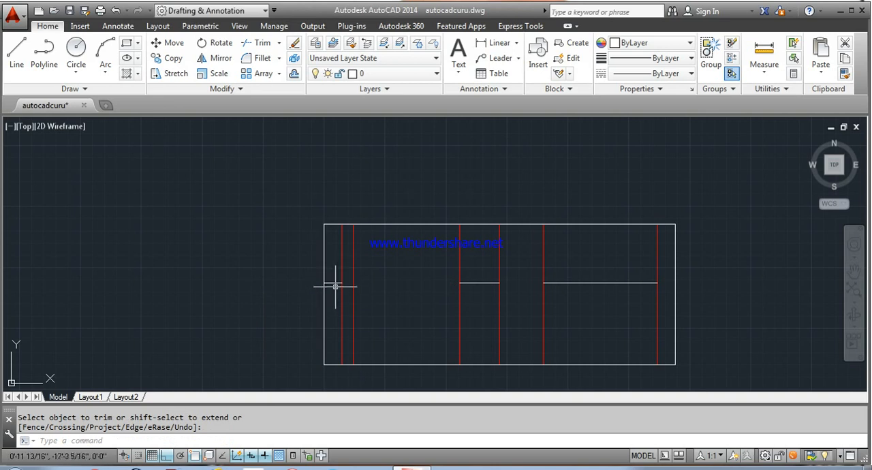
{"action": "left_click", "coordinate": [335, 283]}
{"action": "key", "text": "Delete"}
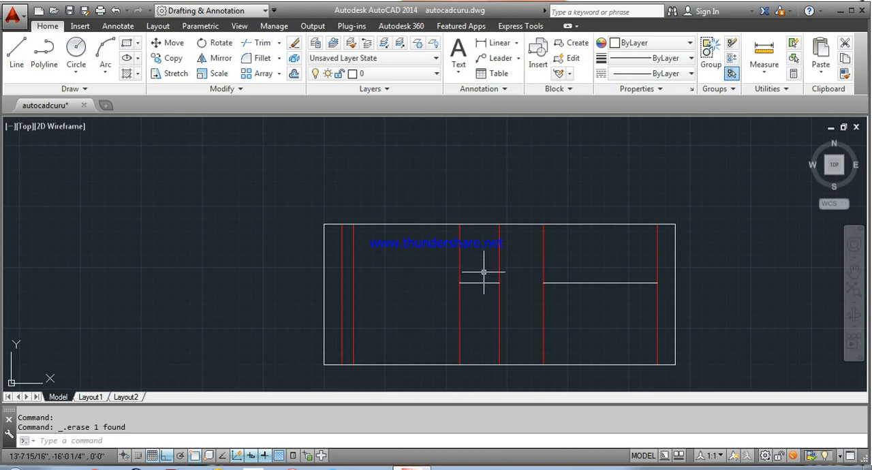
Step: Offset the elevation's base line 3' upward as the window sill line
{"action": "key", "text": "Return"}
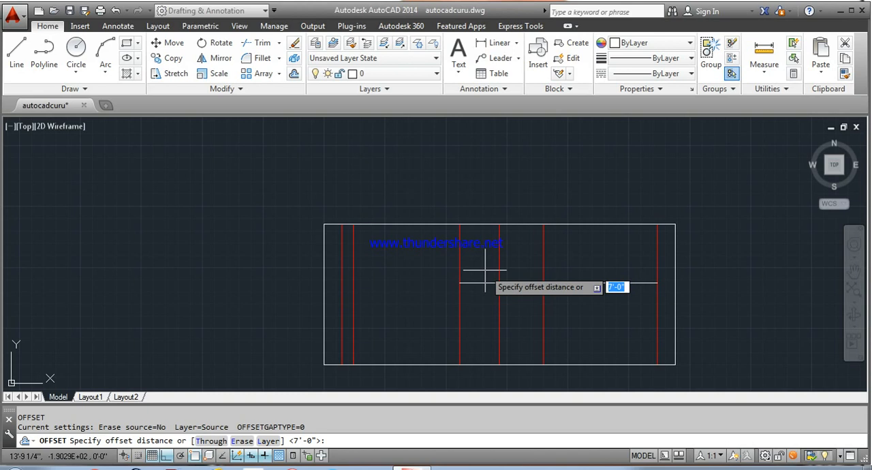
{"action": "key", "text": "Return"}
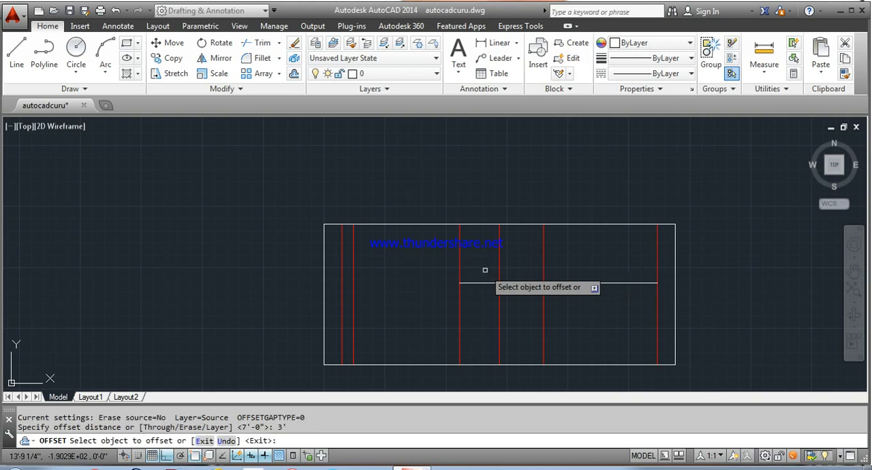
{"action": "left_click", "coordinate": [526, 365]}
{"action": "left_click", "coordinate": [524, 337]}
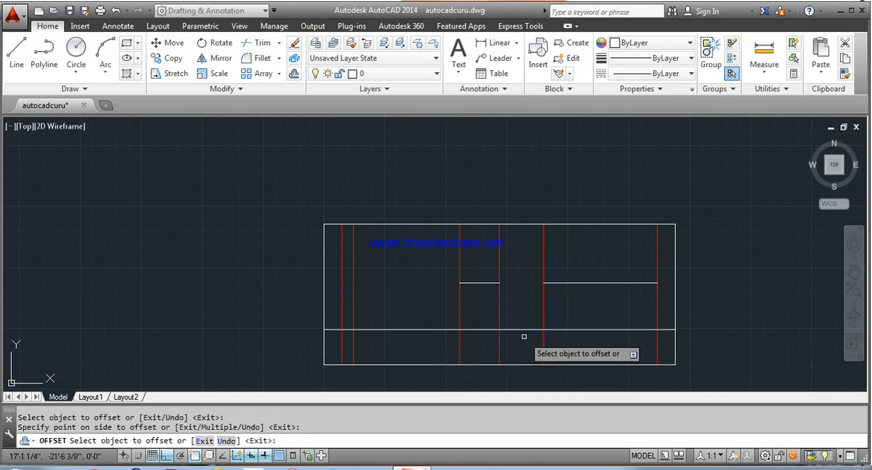
{"action": "right_click", "coordinate": [749, 299]}
{"action": "left_click", "coordinate": [772, 305]}
Step: Trim the 3' sill line to the window opening and erase its leftover piece beside the left outer wall
{"action": "type", "text": "tr"}
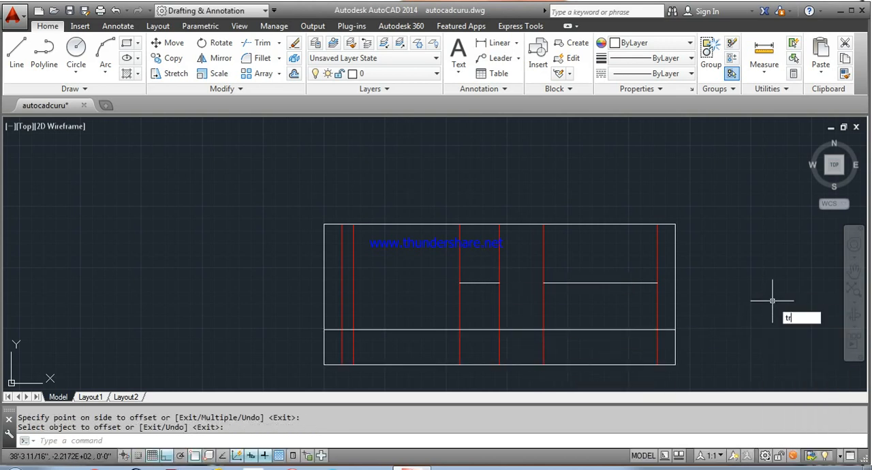
{"action": "key", "text": "Return"}
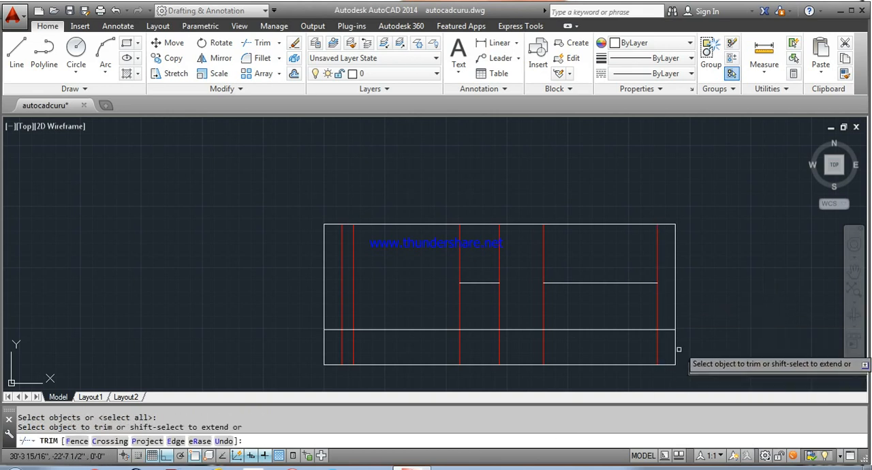
{"action": "left_click", "coordinate": [610, 330]}
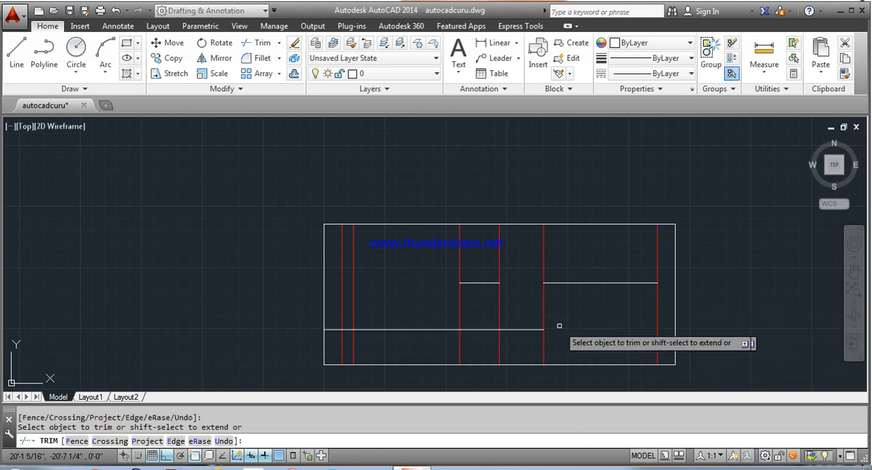
{"action": "left_click", "coordinate": [526, 330]}
{"action": "left_click", "coordinate": [438, 330]}
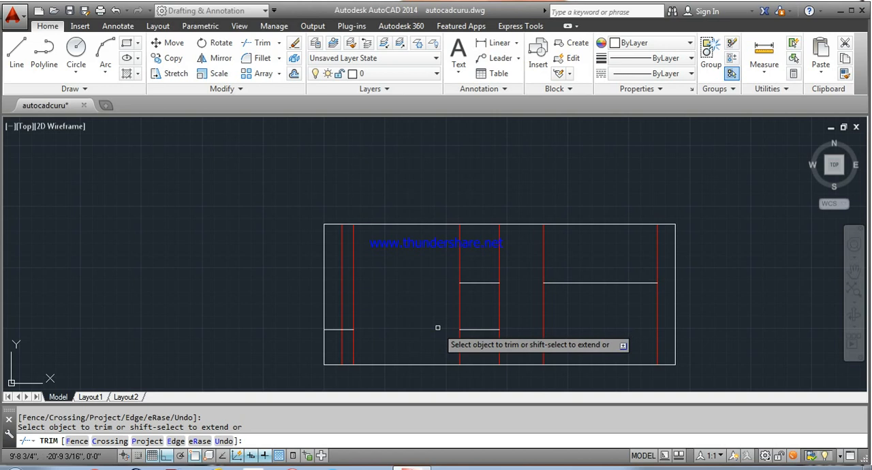
{"action": "right_click", "coordinate": [400, 311]}
{"action": "left_click", "coordinate": [460, 135]}
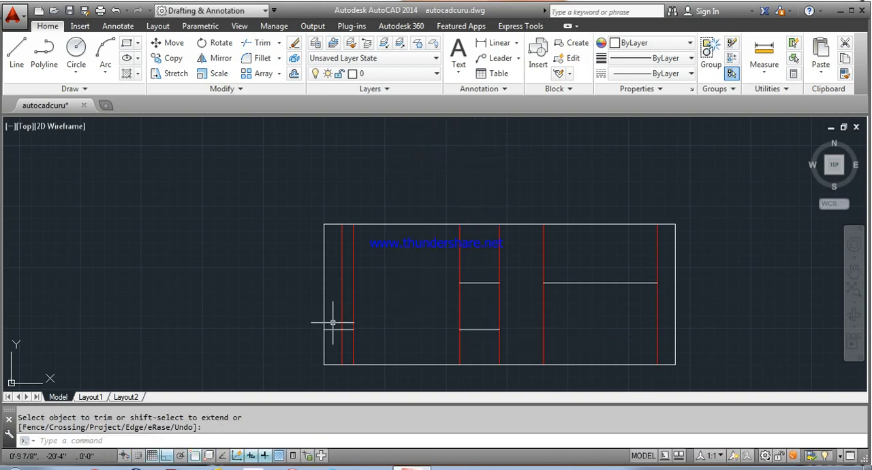
{"action": "left_click", "coordinate": [332, 330]}
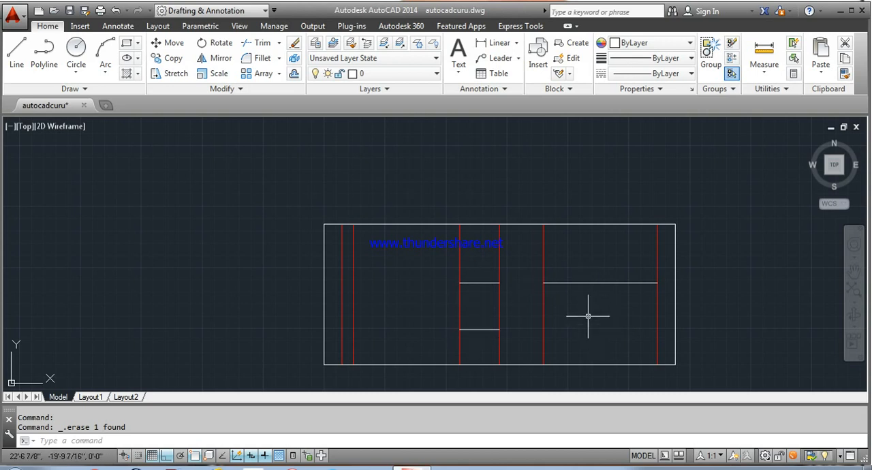
Step: Trim both vertical window edges below the sill line
{"action": "type", "text": "tr"}
{"action": "key", "text": "Return"}
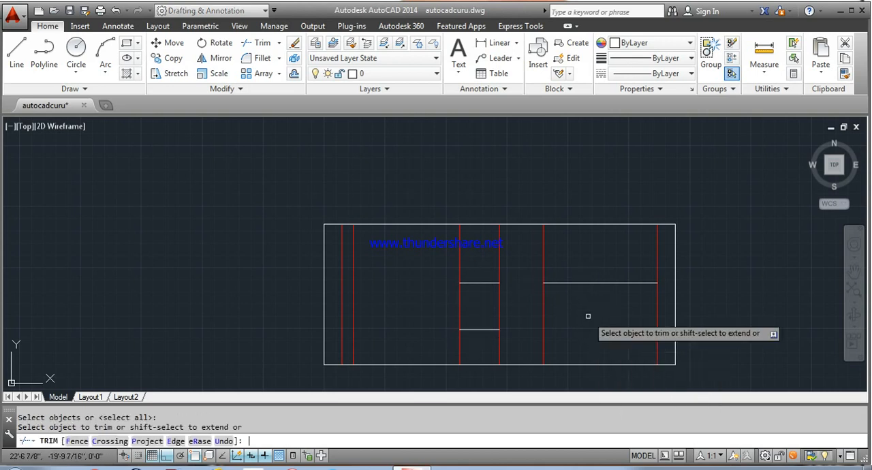
{"action": "left_click", "coordinate": [499, 349]}
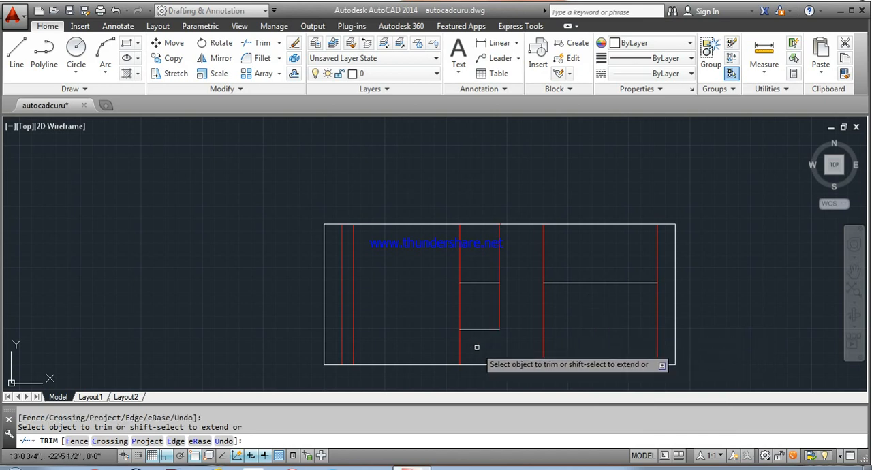
{"action": "left_click", "coordinate": [455, 349]}
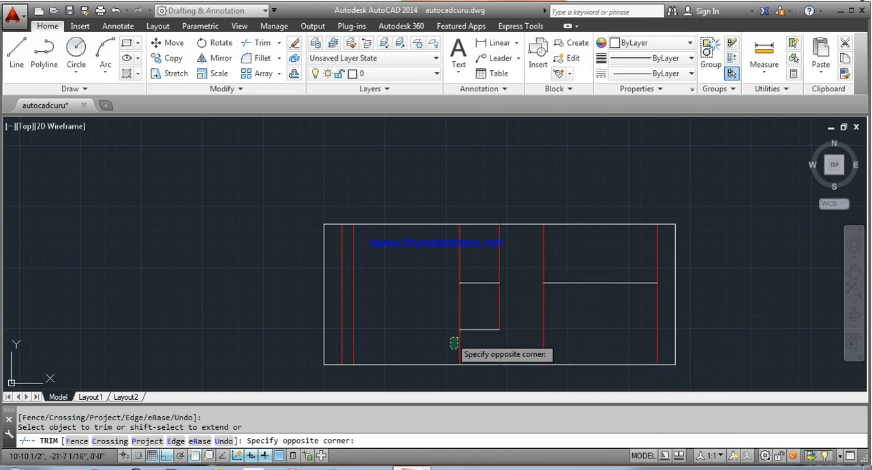
{"action": "left_click", "coordinate": [458, 344]}
{"action": "left_click", "coordinate": [460, 341]}
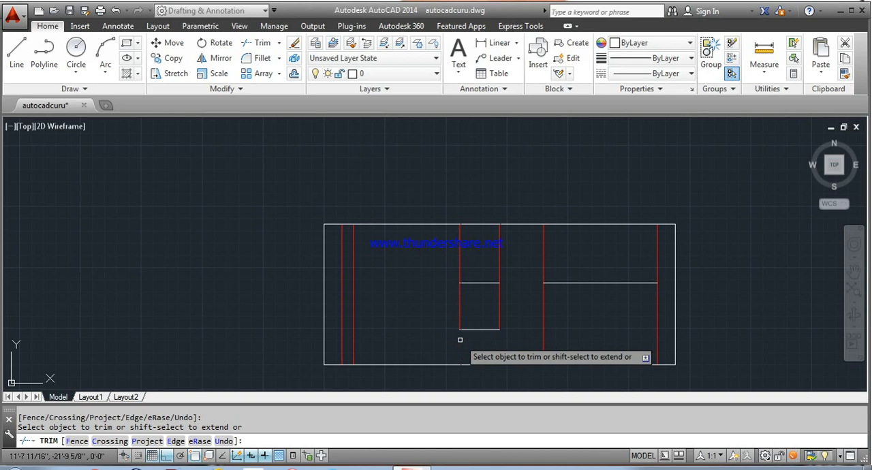
Step: Trim the vertical window and door edges above their 7' head lines
{"action": "left_click", "coordinate": [519, 269]}
{"action": "left_click", "coordinate": [455, 254]}
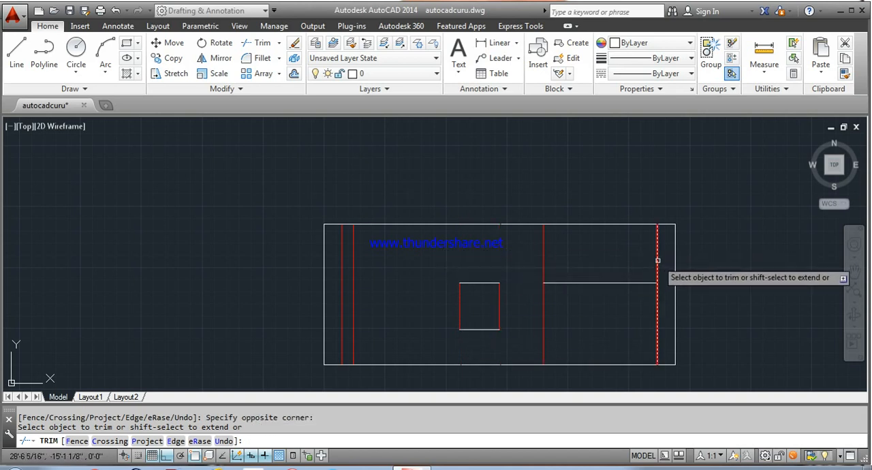
{"action": "left_click", "coordinate": [507, 251]}
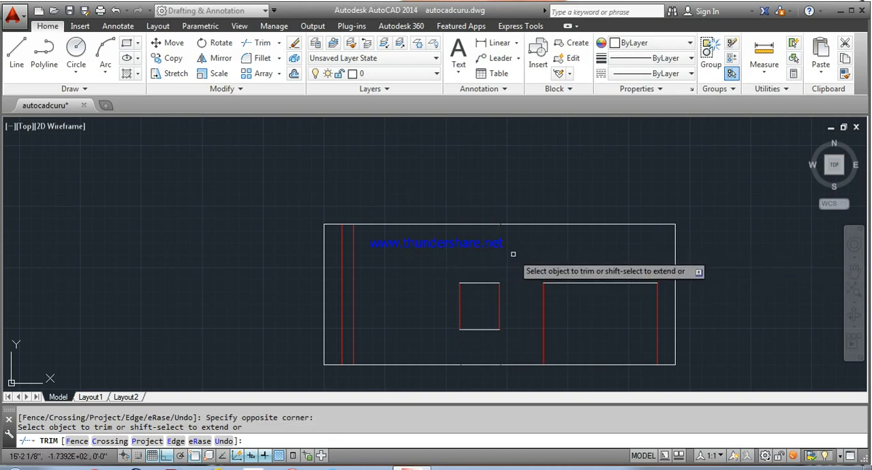
Step: Finish trimming and set the color of the window's head and sill lines and the door's head line to Red
{"action": "right_click", "coordinate": [510, 258]}
{"action": "left_click", "coordinate": [545, 260]}
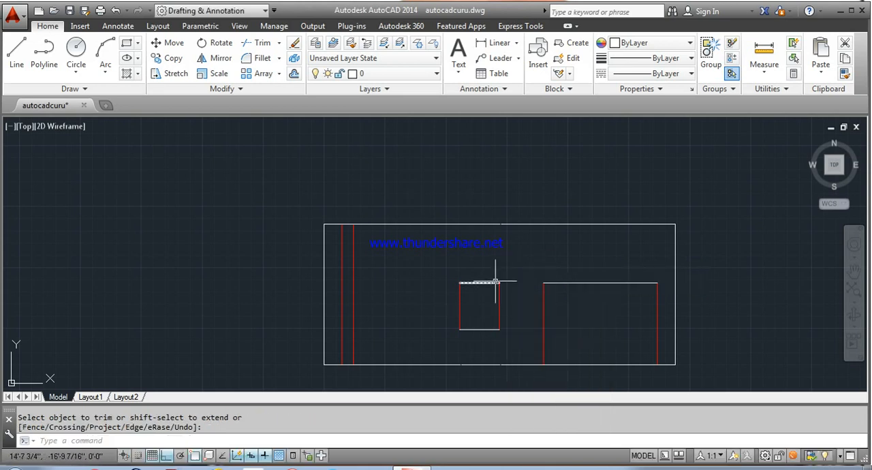
{"action": "left_click", "coordinate": [475, 274]}
{"action": "left_click", "coordinate": [483, 355]}
{"action": "left_click", "coordinate": [483, 355]}
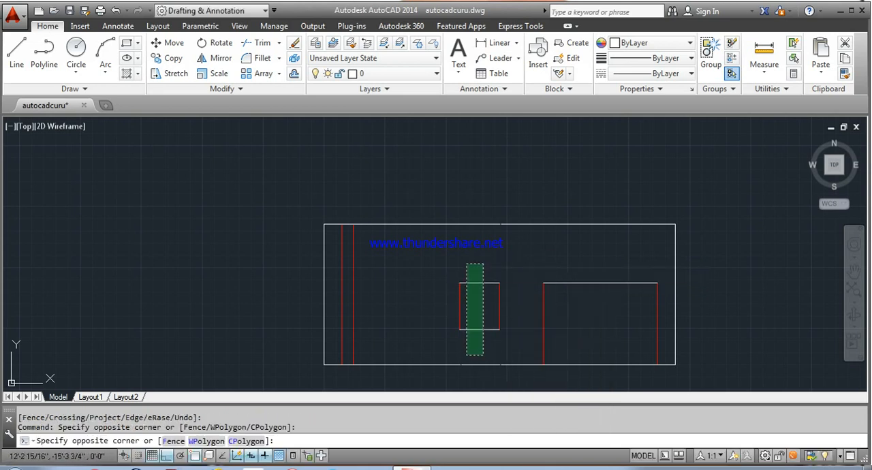
{"action": "left_click", "coordinate": [466, 268]}
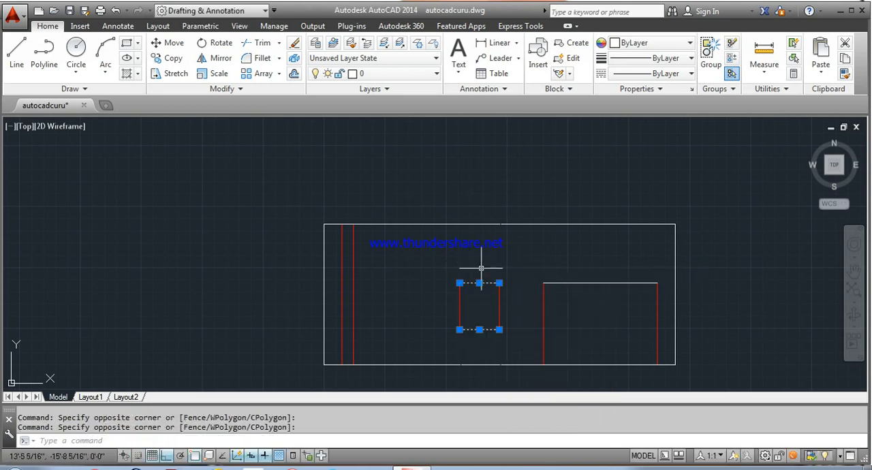
{"action": "left_click", "coordinate": [599, 282]}
{"action": "right_click", "coordinate": [579, 259]}
{"action": "left_click", "coordinate": [651, 442]}
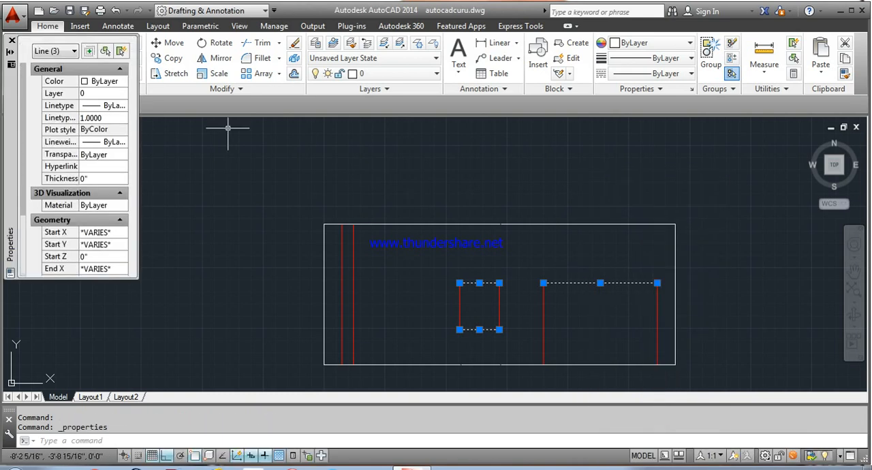
{"action": "left_click", "coordinate": [120, 86]}
{"action": "left_click", "coordinate": [102, 118]}
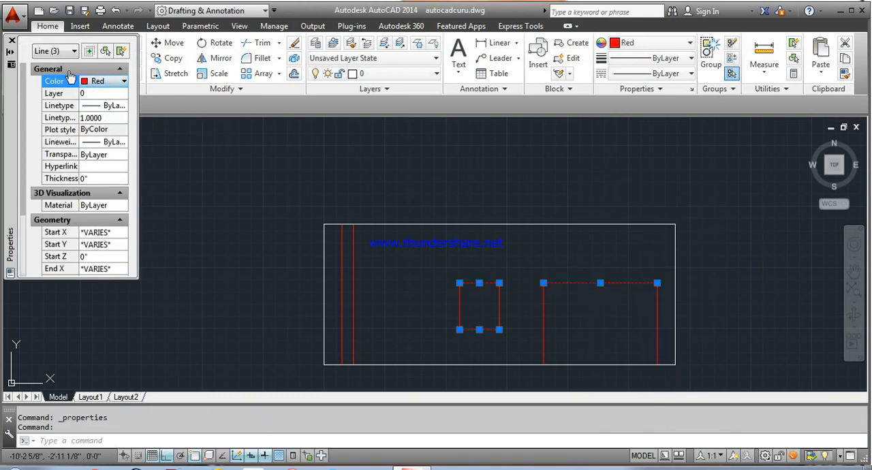
{"action": "left_click", "coordinate": [11, 41]}
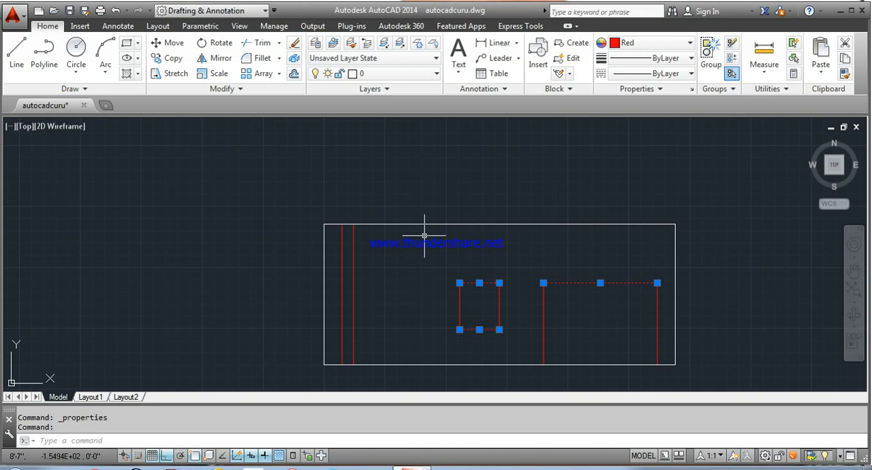
{"action": "key", "text": "Escape"}
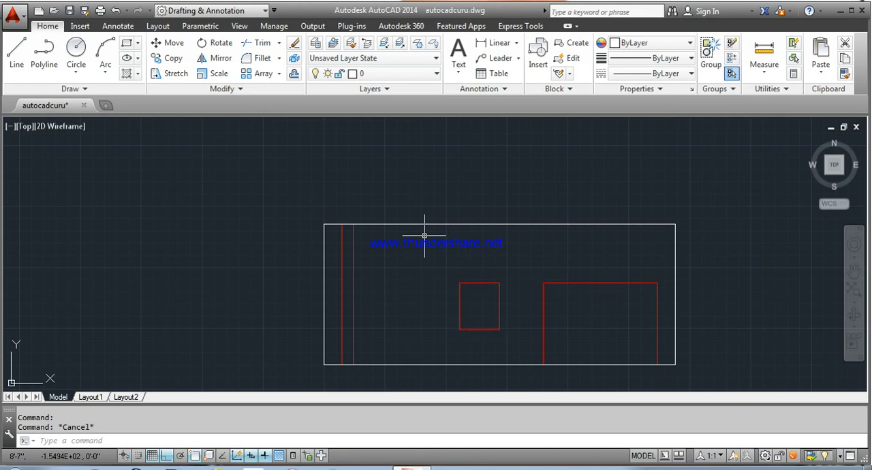
Step: Offset the door opening's head line and both side edges 2" inward to form its frame
{"action": "type", "text": "o"}
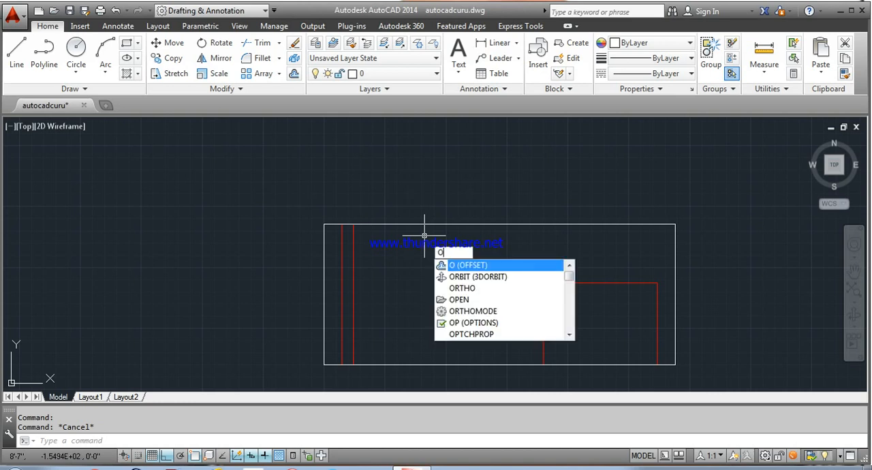
{"action": "key", "text": "Return"}
{"action": "key", "text": "Return"}
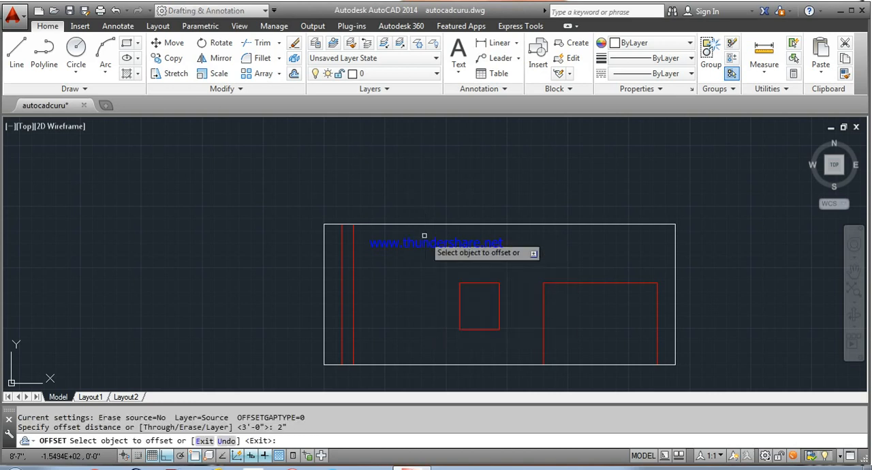
{"action": "left_click", "coordinate": [609, 283]}
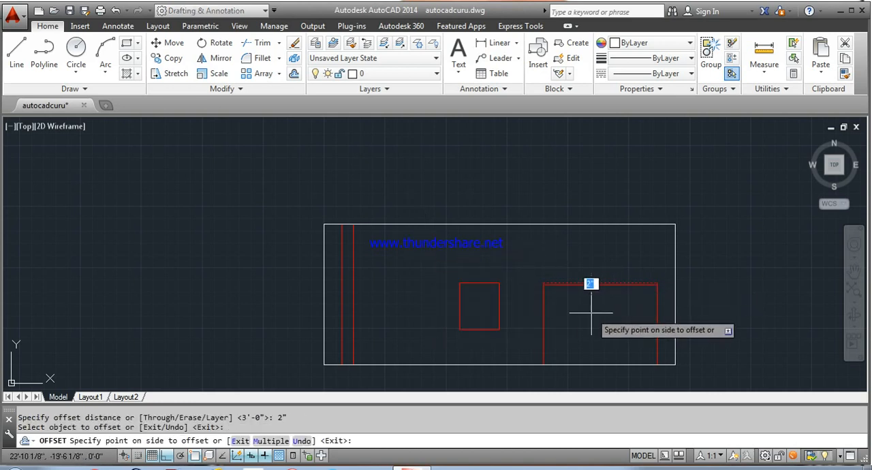
{"action": "left_click", "coordinate": [554, 311]}
{"action": "left_click", "coordinate": [543, 310]}
{"action": "left_click", "coordinate": [579, 311]}
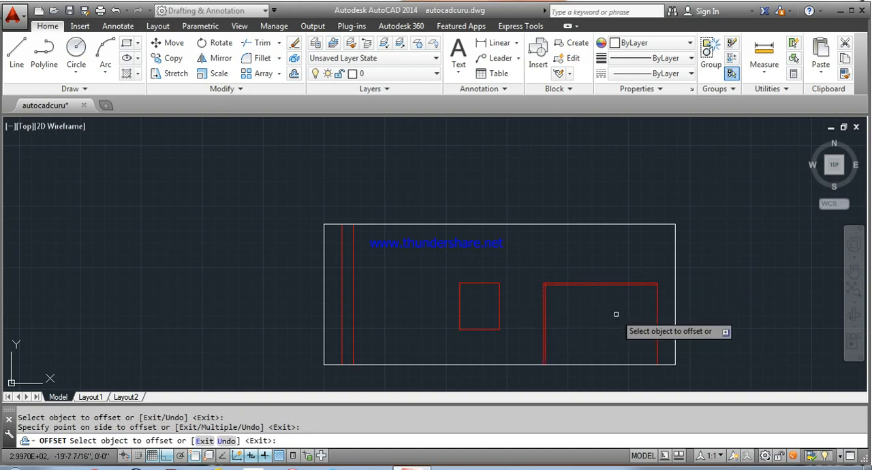
{"action": "left_click", "coordinate": [656, 312]}
{"action": "left_click", "coordinate": [644, 312]}
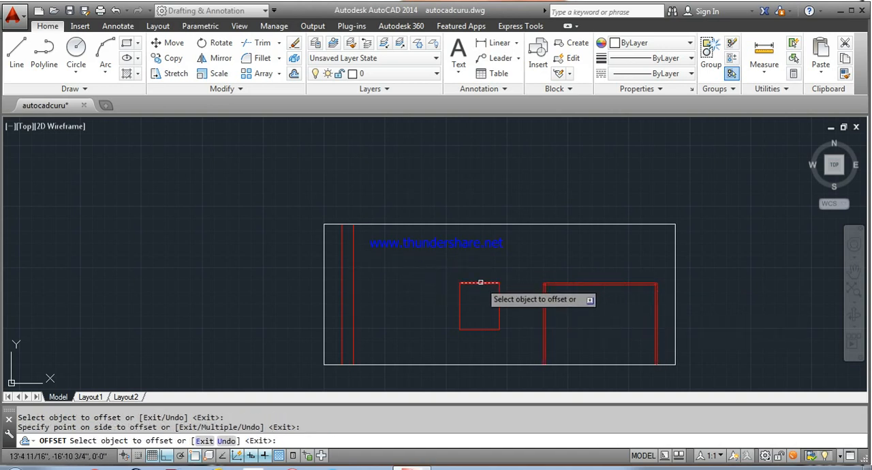
Step: Offset the window opening's four edges 2" inward to form its frame
{"action": "left_click", "coordinate": [459, 300]}
{"action": "left_click", "coordinate": [478, 300]}
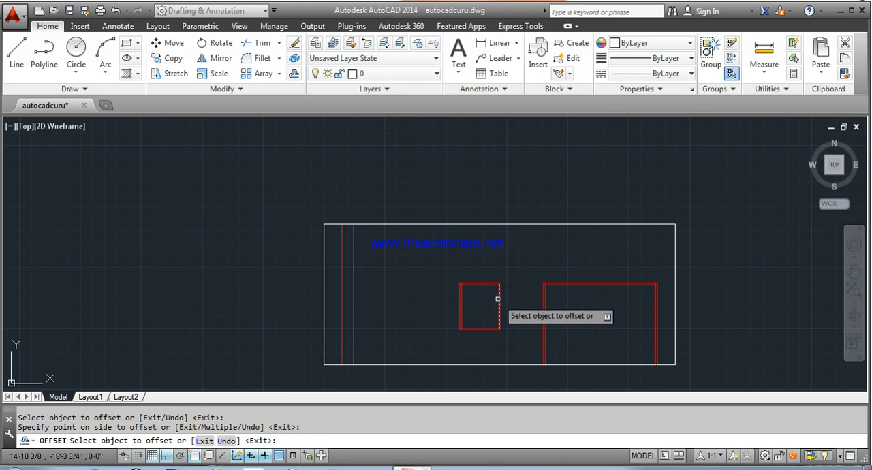
{"action": "left_click", "coordinate": [498, 299]}
{"action": "left_click", "coordinate": [483, 300]}
{"action": "left_click", "coordinate": [481, 329]}
{"action": "left_click", "coordinate": [481, 314]}
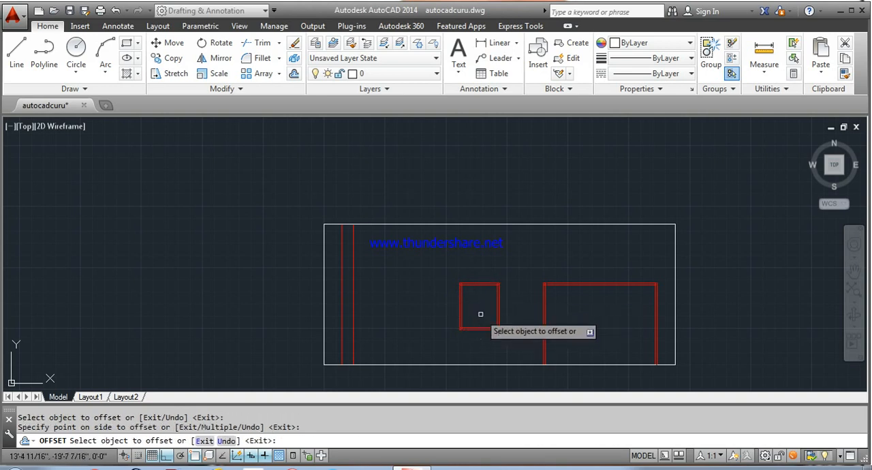
{"action": "scroll", "coordinate": [477, 323], "scroll_direction": "up", "scroll_amount": 3}
{"action": "right_click", "coordinate": [451, 259]}
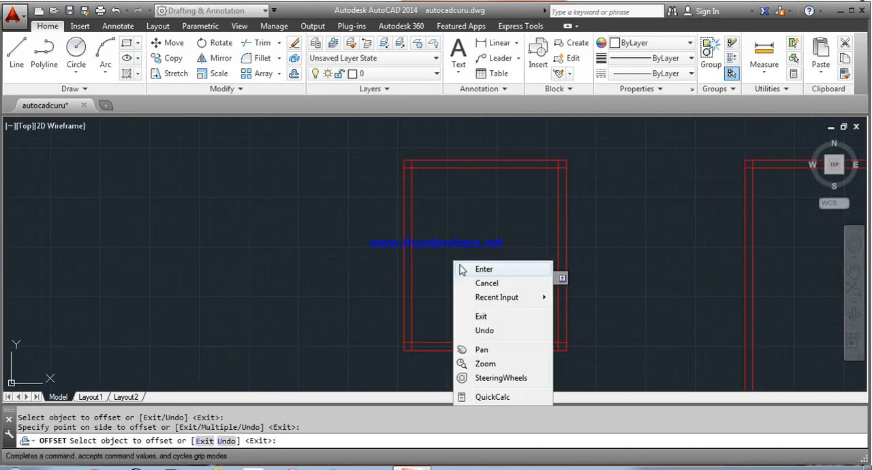
{"action": "left_click", "coordinate": [504, 269]}
Step: Trim the overlapping inner frame lines at the window's two upper corners
{"action": "key", "text": "Return"}
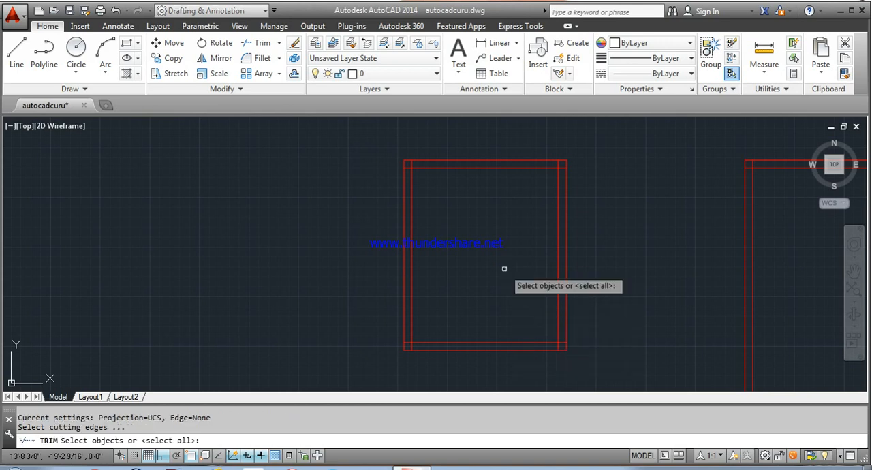
{"action": "key", "text": "Return"}
{"action": "scroll", "coordinate": [421, 165], "scroll_direction": "up", "scroll_amount": 4}
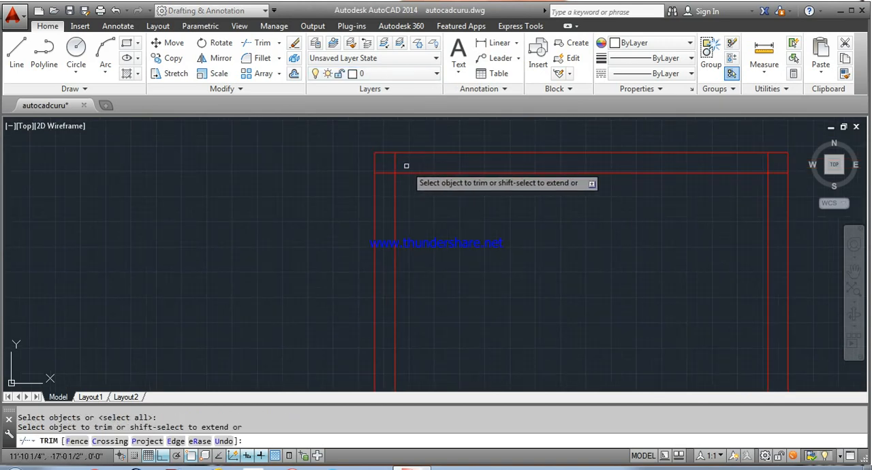
{"action": "left_click", "coordinate": [400, 164]}
{"action": "left_click", "coordinate": [384, 171]}
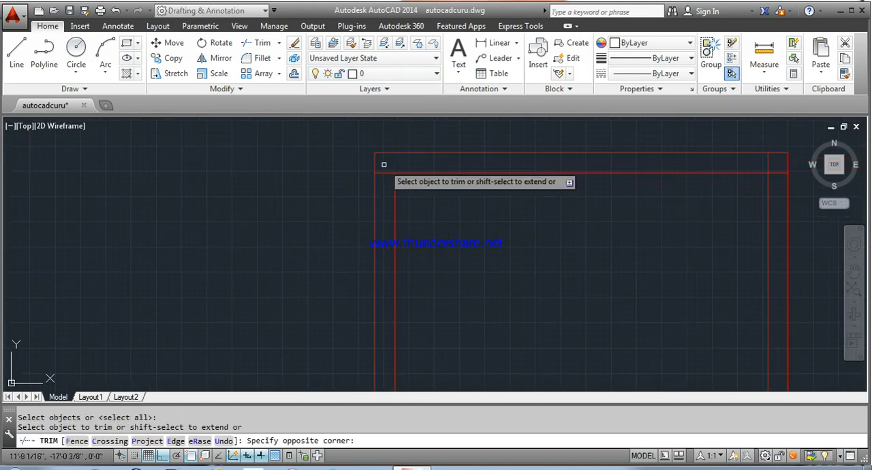
{"action": "left_click", "coordinate": [778, 175]}
{"action": "left_click", "coordinate": [768, 164]}
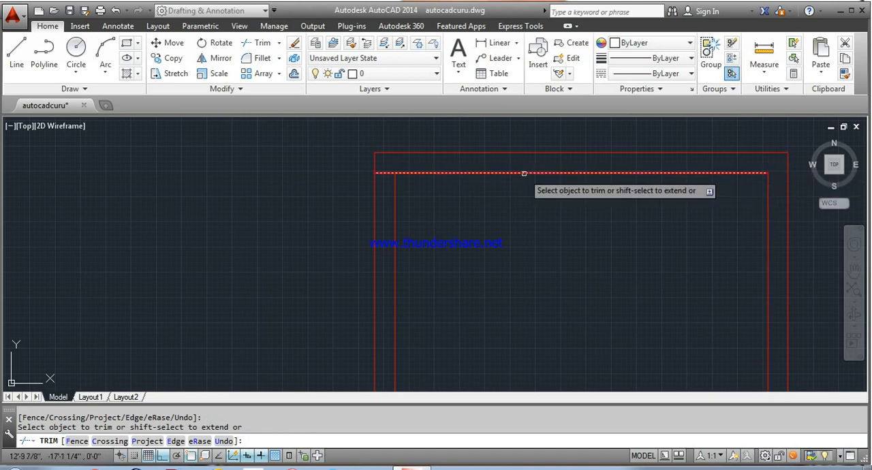
{"action": "left_click", "coordinate": [387, 172]}
Step: Trim the overlapping inner frame lines at the window's two lower corners
{"action": "scroll", "coordinate": [387, 172], "scroll_direction": "down", "scroll_amount": 5}
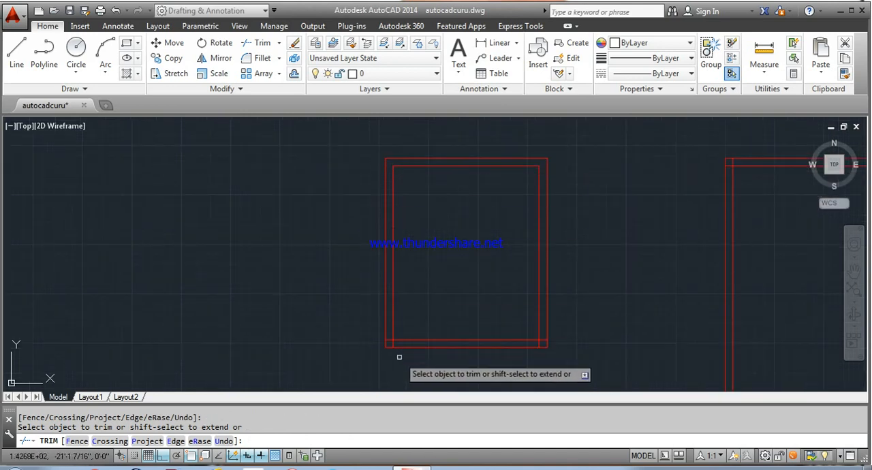
{"action": "scroll", "coordinate": [373, 330], "scroll_direction": "up", "scroll_amount": 5}
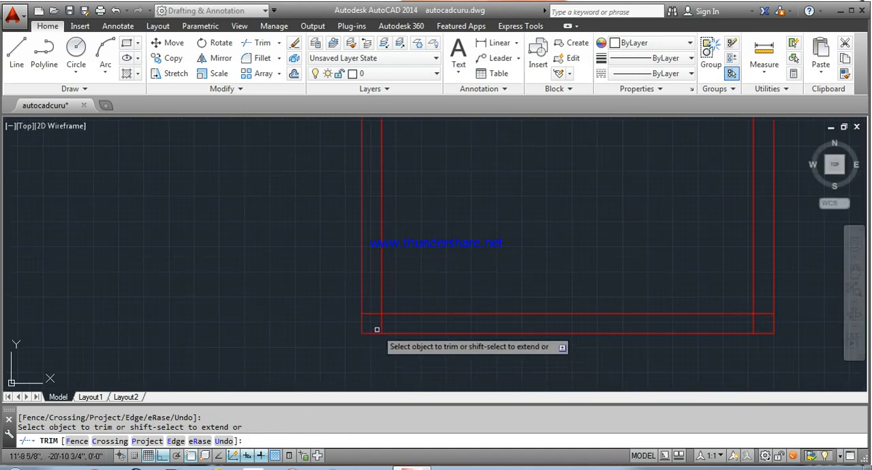
{"action": "left_click", "coordinate": [759, 327]}
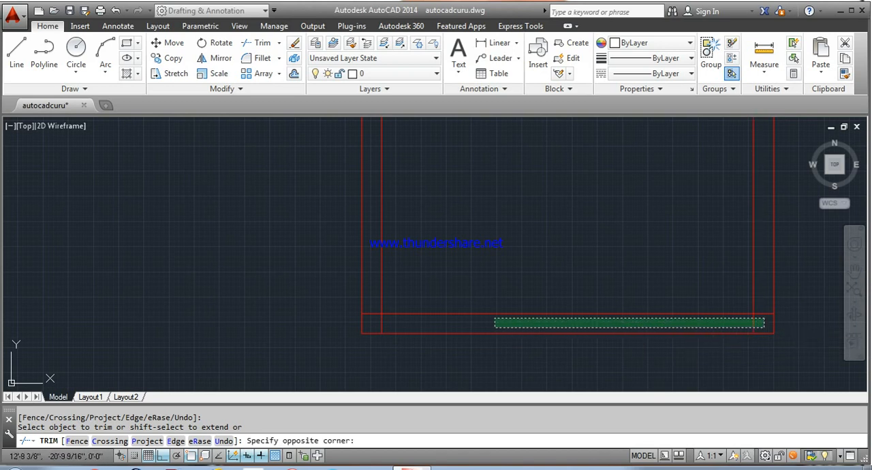
{"action": "left_click", "coordinate": [375, 321]}
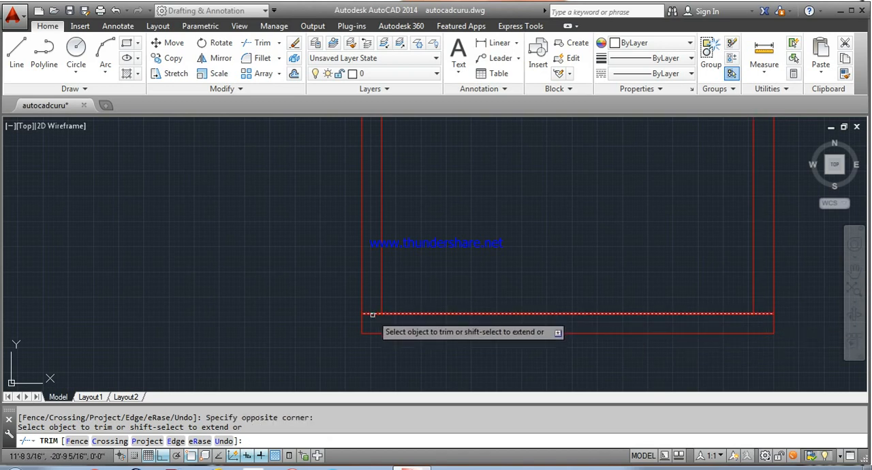
{"action": "left_click", "coordinate": [372, 314]}
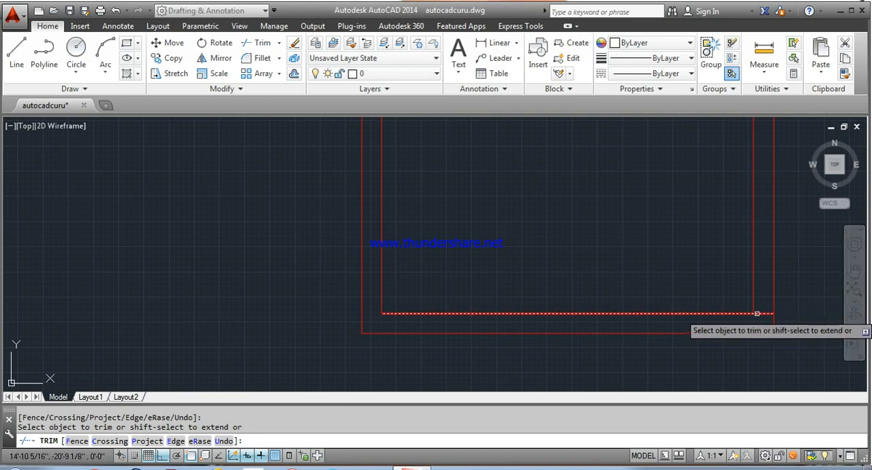
{"action": "scroll", "coordinate": [723, 266], "scroll_direction": "down", "scroll_amount": 5}
Step: Trim the overlapping inner frame lines at both upper corners of the door frame
{"action": "middle_click_drag", "start_coordinate": [695, 239], "coordinate": [296, 253]}
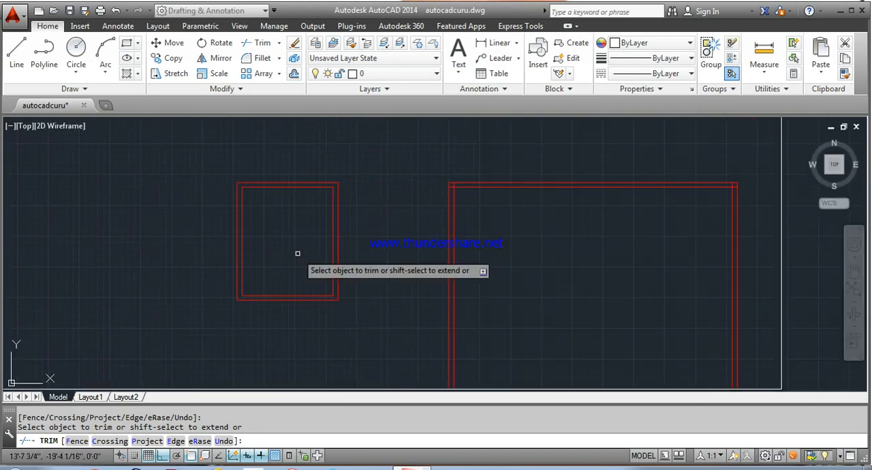
{"action": "scroll", "coordinate": [456, 184], "scroll_direction": "up", "scroll_amount": 4}
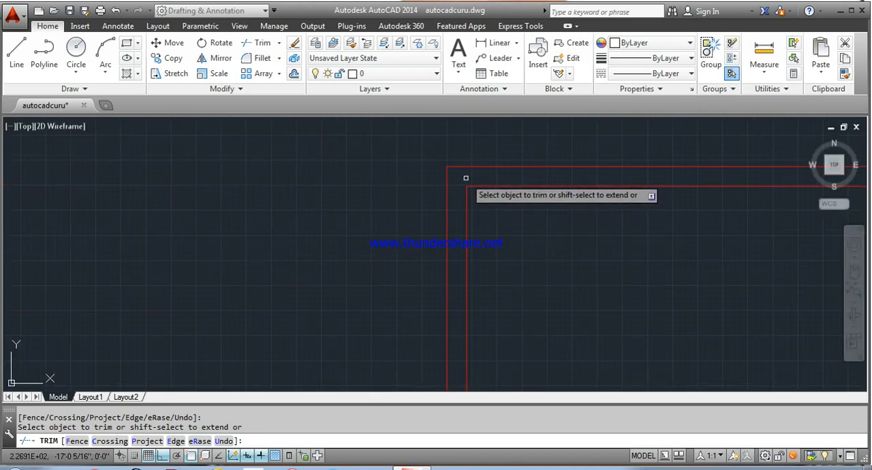
{"action": "scroll", "coordinate": [467, 178], "scroll_direction": "down", "scroll_amount": 5}
{"action": "middle_click_drag", "start_coordinate": [582, 195], "coordinate": [368, 216]}
{"action": "scroll", "coordinate": [527, 210], "scroll_direction": "up", "scroll_amount": 3}
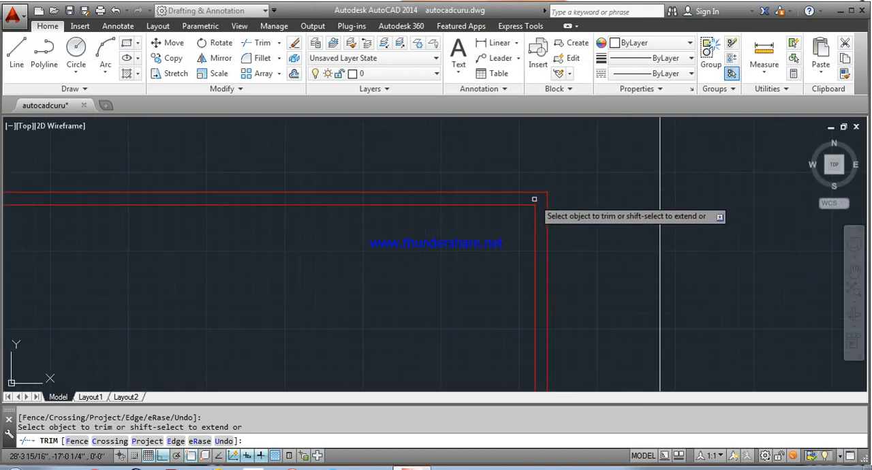
{"action": "scroll", "coordinate": [530, 198], "scroll_direction": "down", "scroll_amount": 5}
{"action": "middle_click_drag", "start_coordinate": [449, 218], "coordinate": [481, 238]}
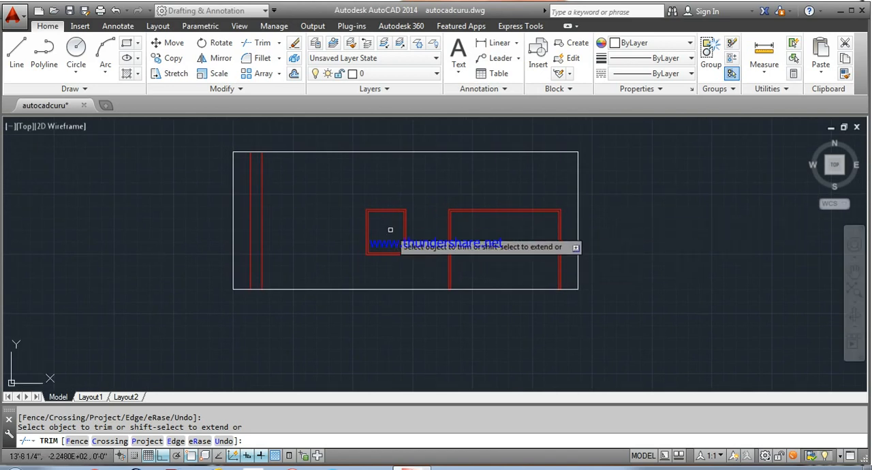
{"action": "right_click", "coordinate": [679, 183]}
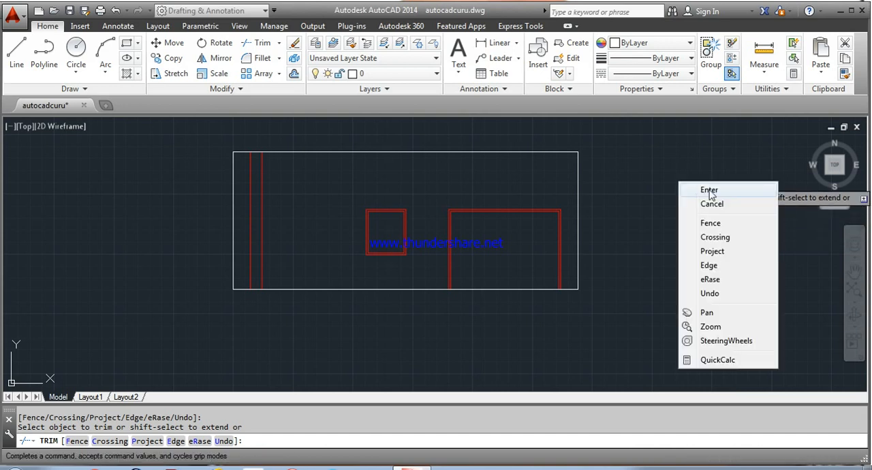
{"action": "left_click", "coordinate": [710, 196]}
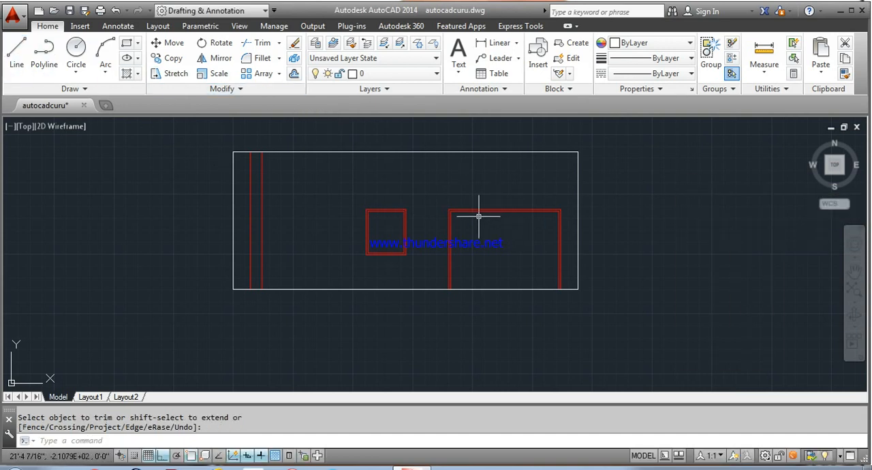
Step: Draw a vertical line from the midpoint of the door frame's inner head line down to the elevation's base line
{"action": "left_click", "coordinate": [20, 64]}
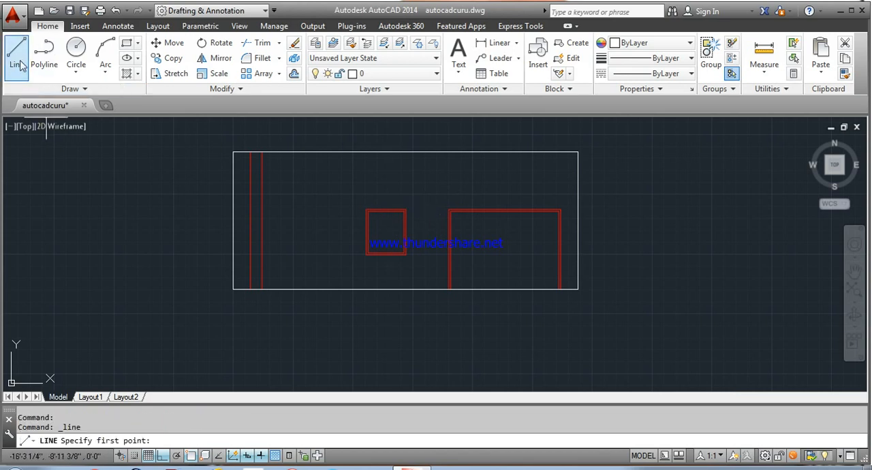
{"action": "left_click", "coordinate": [504, 212]}
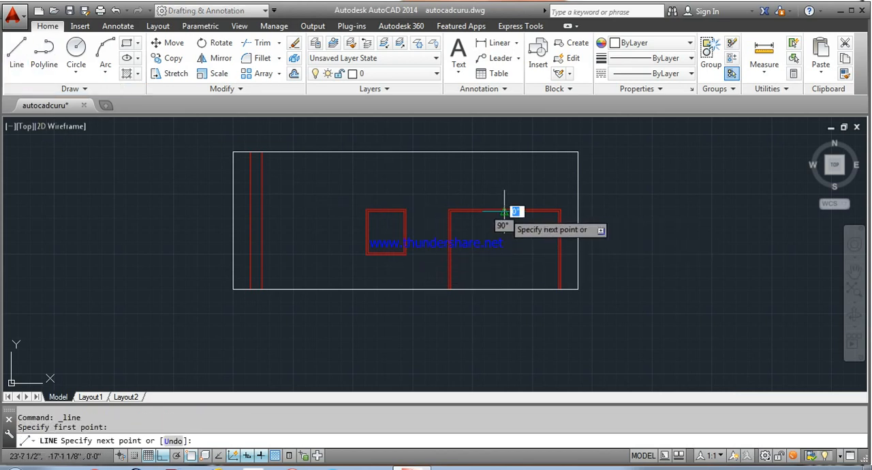
{"action": "left_click", "coordinate": [504, 289]}
{"action": "right_click", "coordinate": [505, 289]}
{"action": "left_click", "coordinate": [532, 296]}
{"action": "key", "text": "space"}
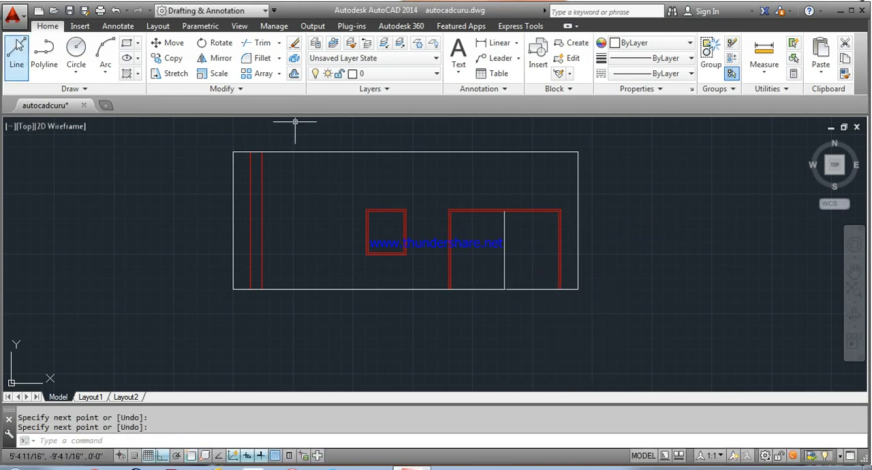
Step: With ortho off, draw a diagonal line about 3'-11" long at 33° down from the door frame's inner upper-left corner
{"action": "left_click", "coordinate": [163, 456]}
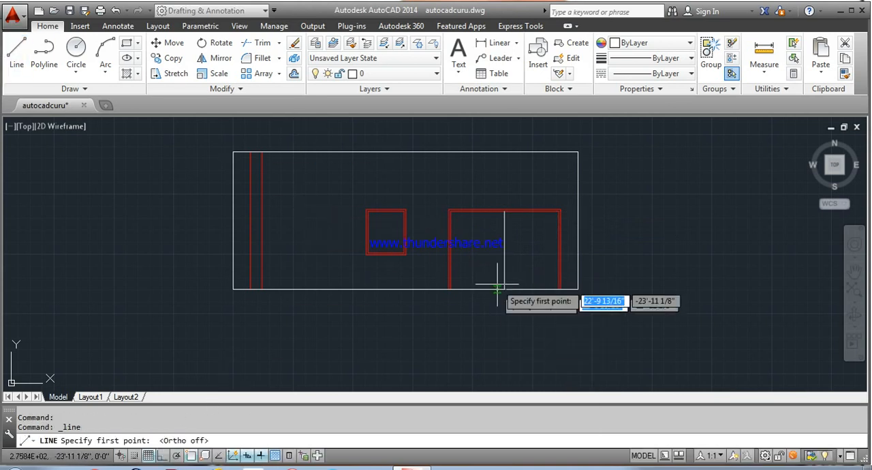
{"action": "scroll", "coordinate": [456, 221], "scroll_direction": "up", "scroll_amount": 3}
{"action": "left_click", "coordinate": [438, 182]}
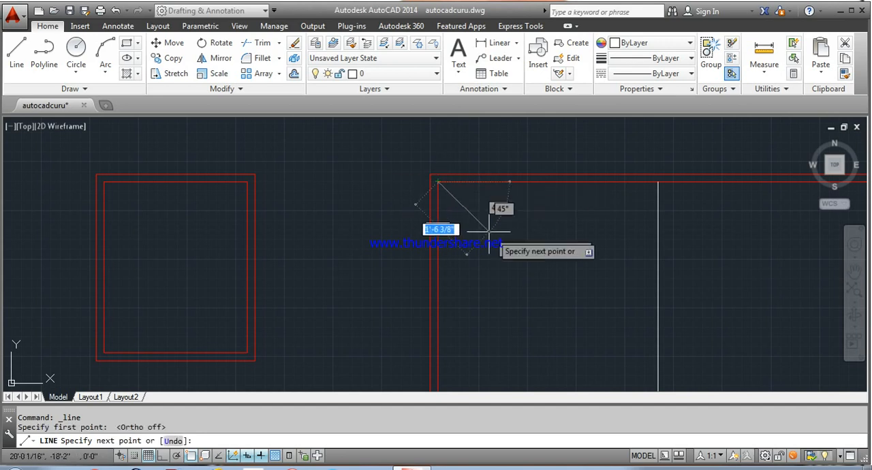
{"action": "scroll", "coordinate": [594, 278], "scroll_direction": "down", "scroll_amount": 4}
{"action": "right_click", "coordinate": [599, 281]}
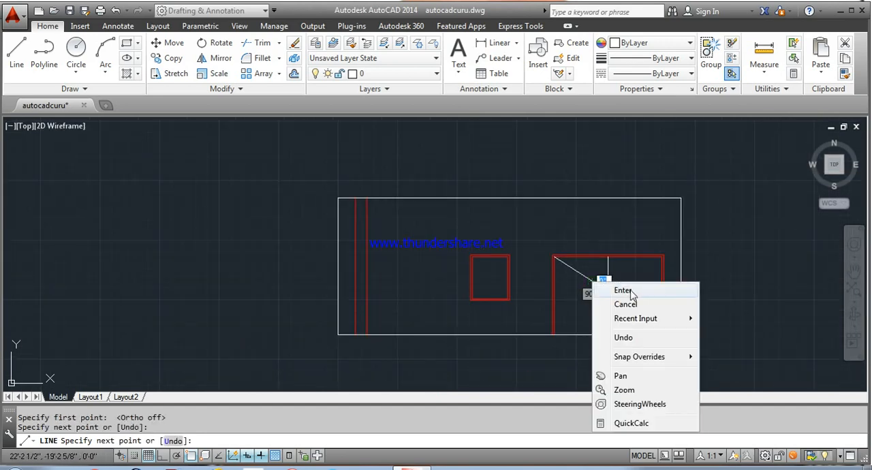
{"action": "left_click", "coordinate": [629, 292]}
Step: Mirror the diagonal line across the door's vertical centre line, keeping the original
{"action": "left_click", "coordinate": [214, 61]}
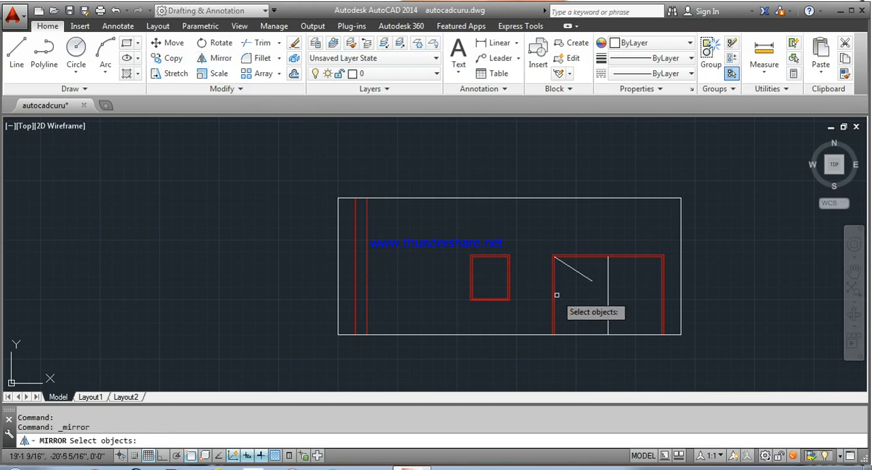
{"action": "left_click", "coordinate": [568, 264]}
{"action": "key", "text": "Return"}
{"action": "scroll", "coordinate": [620, 263], "scroll_direction": "up", "scroll_amount": 10}
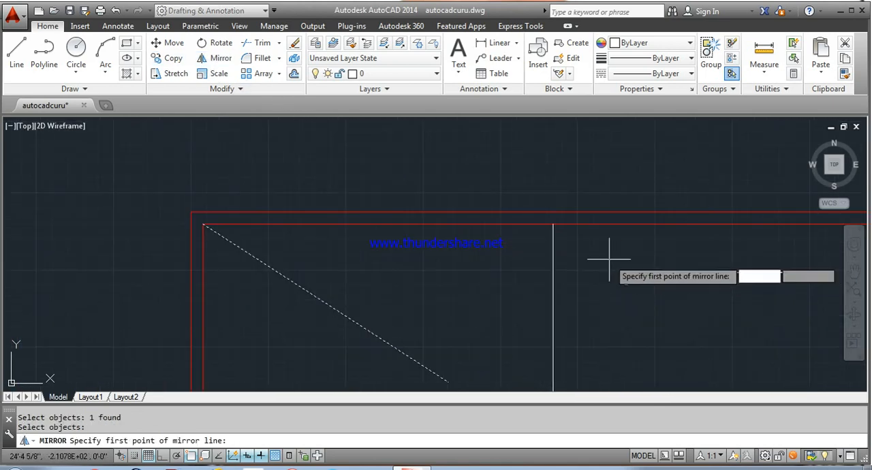
{"action": "left_click", "coordinate": [609, 257]}
{"action": "scroll", "coordinate": [555, 263], "scroll_direction": "down", "scroll_amount": 8}
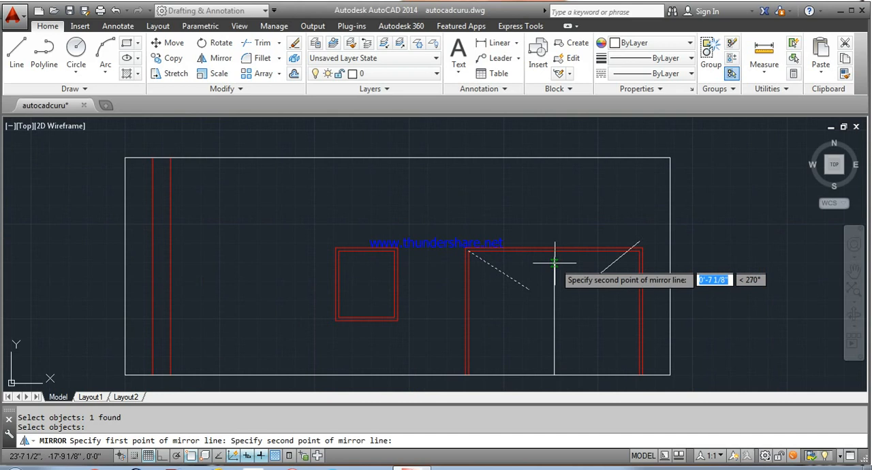
{"action": "left_click", "coordinate": [554, 314]}
{"action": "right_click", "coordinate": [575, 323]}
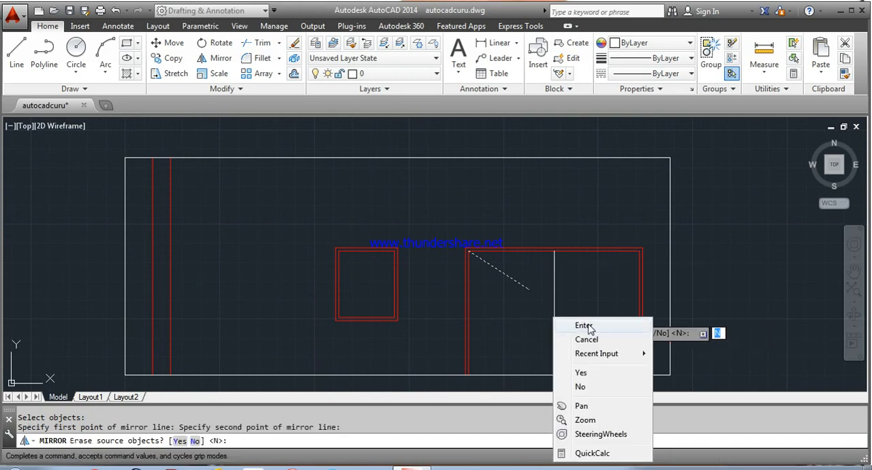
{"action": "left_click", "coordinate": [586, 332]}
Step: Mirror the upper-left diagonal downward about a horizontal axis through the centre line's midpoint, keeping the original
{"action": "left_click", "coordinate": [170, 60]}
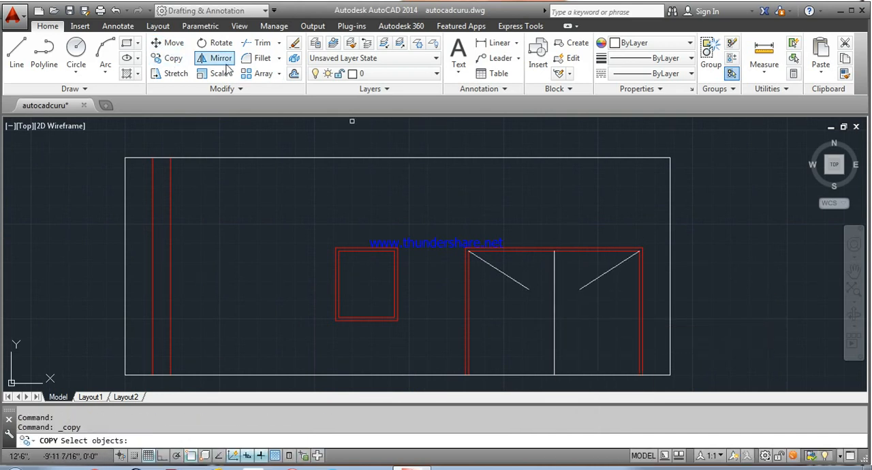
{"action": "left_click", "coordinate": [222, 59]}
{"action": "left_click", "coordinate": [489, 265]}
{"action": "key", "text": "Return"}
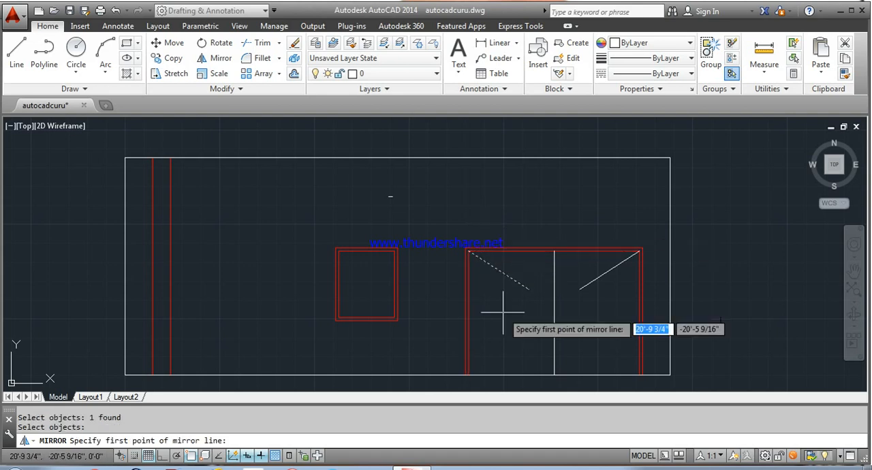
{"action": "left_click", "coordinate": [555, 314]}
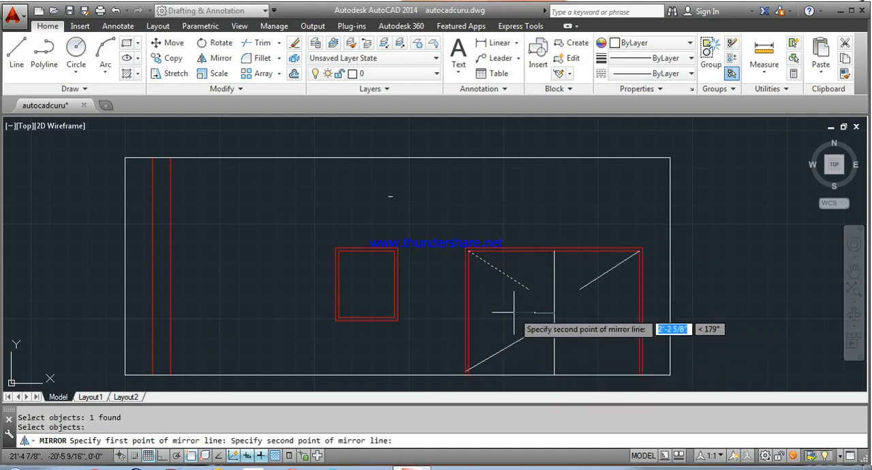
{"action": "left_click", "coordinate": [467, 313]}
{"action": "right_click", "coordinate": [469, 312]}
{"action": "left_click", "coordinate": [501, 324]}
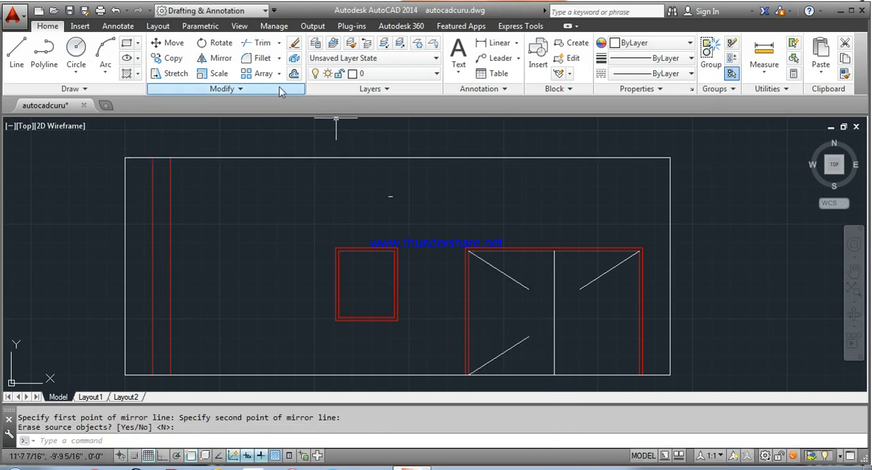
Step: Mirror the upper-right diagonal downward about the horizontal axis through the centre line's midpoint, keeping the original
{"action": "left_click", "coordinate": [215, 58]}
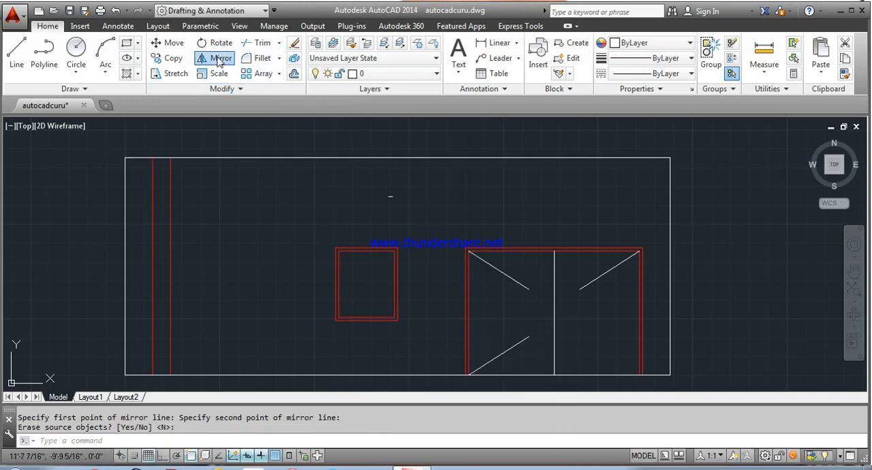
{"action": "left_click", "coordinate": [586, 287]}
{"action": "key", "text": "Return"}
{"action": "left_click", "coordinate": [554, 312]}
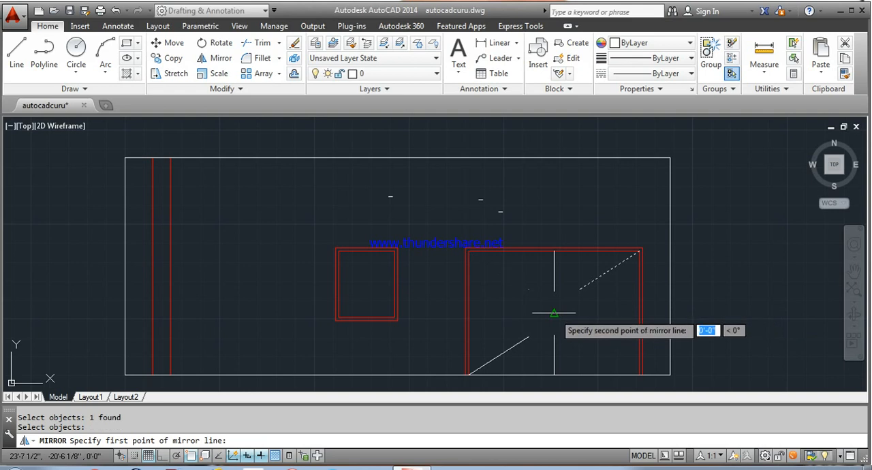
{"action": "left_click", "coordinate": [639, 313]}
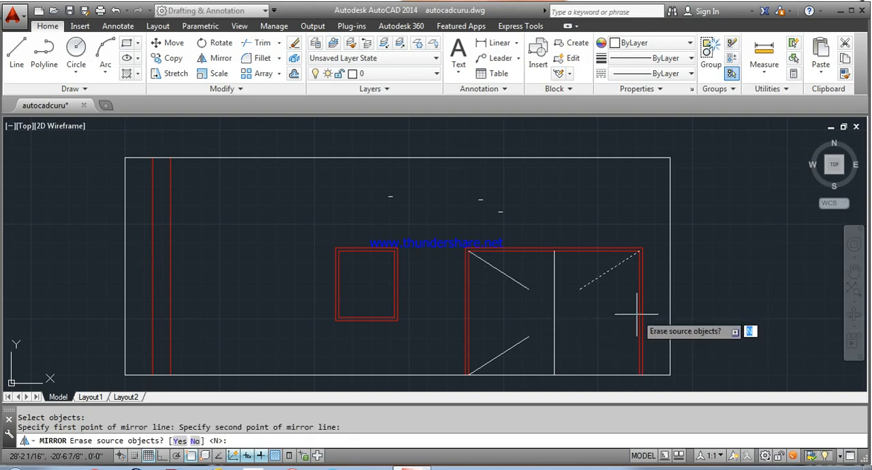
{"action": "right_click", "coordinate": [638, 317]}
{"action": "left_click", "coordinate": [662, 323]}
Step: Erase the door's vertical centre line and connect the inner ends of the two left diagonals with a vertical line
{"action": "left_click", "coordinate": [555, 304]}
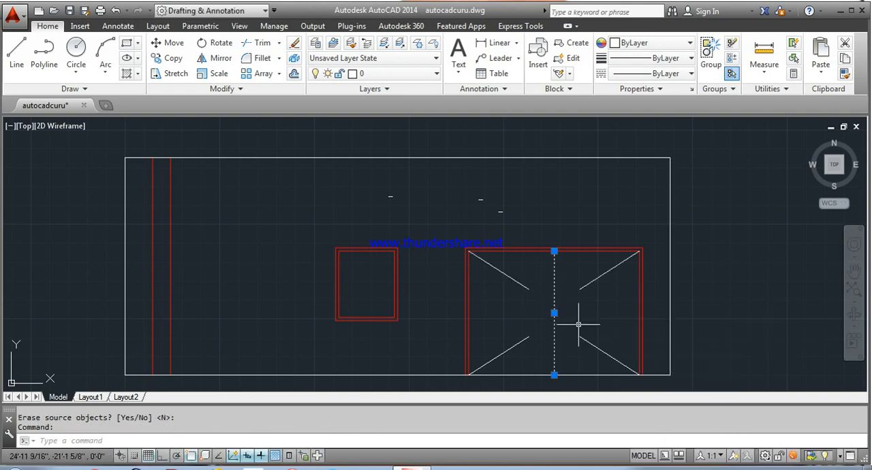
{"action": "key", "text": "Delete"}
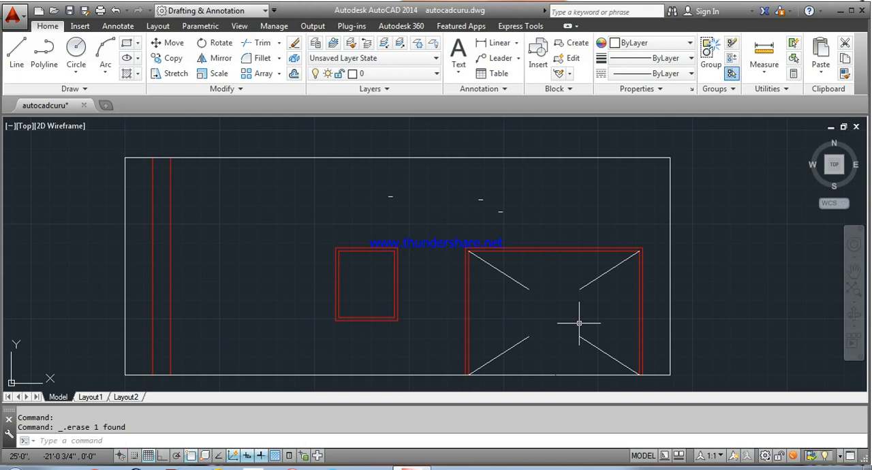
{"action": "left_click", "coordinate": [16, 52]}
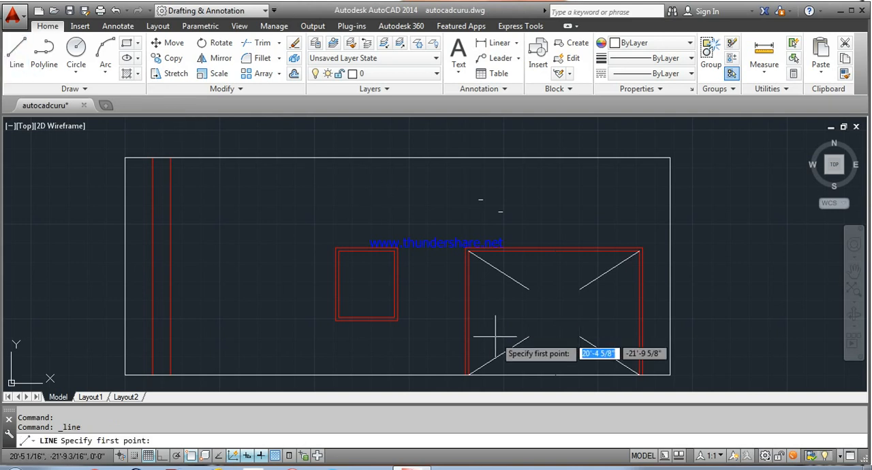
{"action": "left_click", "coordinate": [529, 289]}
{"action": "right_click", "coordinate": [529, 337]}
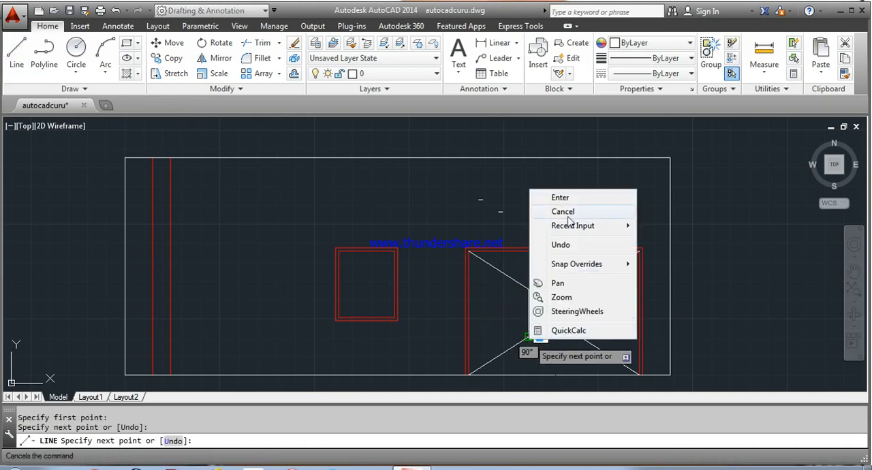
{"action": "left_click", "coordinate": [577, 196]}
Step: Draw a vertical line connecting the inner ends of the two right diagonals to close the right door leaf
{"action": "left_click", "coordinate": [16, 52]}
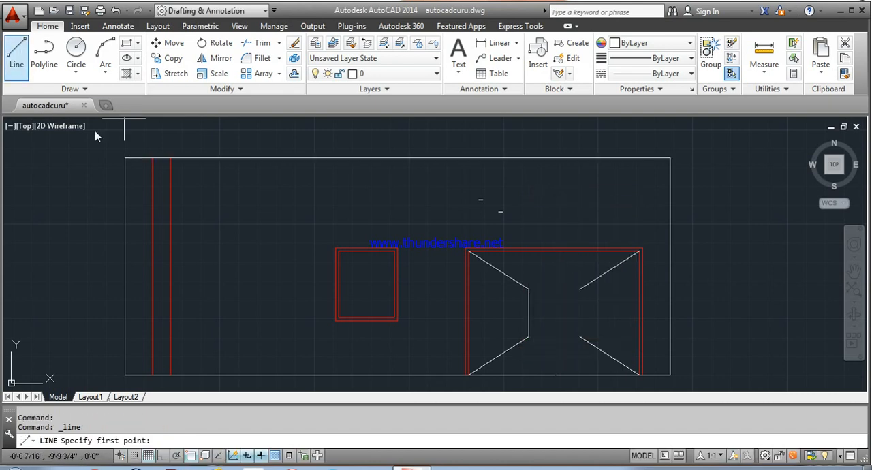
{"action": "left_click", "coordinate": [580, 289]}
{"action": "right_click", "coordinate": [579, 337]}
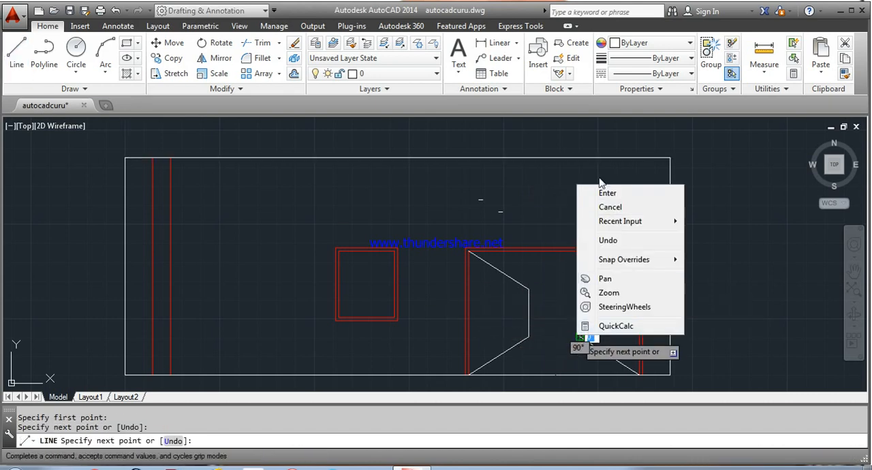
{"action": "left_click", "coordinate": [608, 195]}
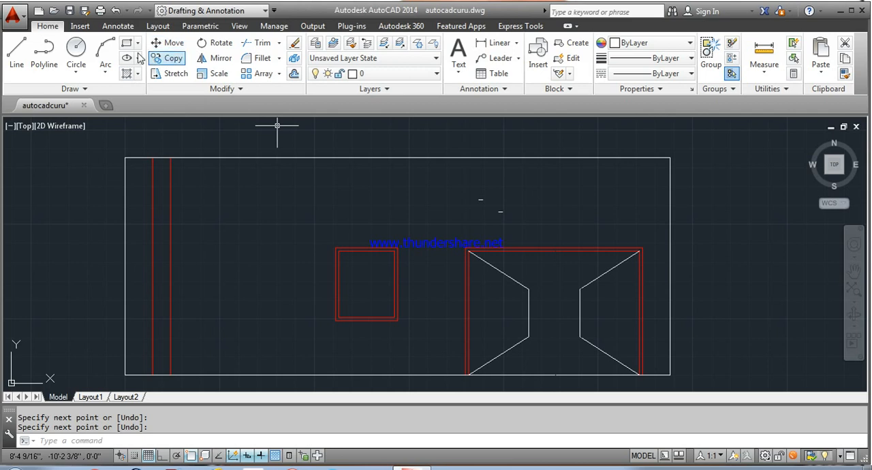
Step: Draw a small circle as a door knob just inside the left leaf's vertical edge, near mid-height
{"action": "left_click", "coordinate": [76, 49]}
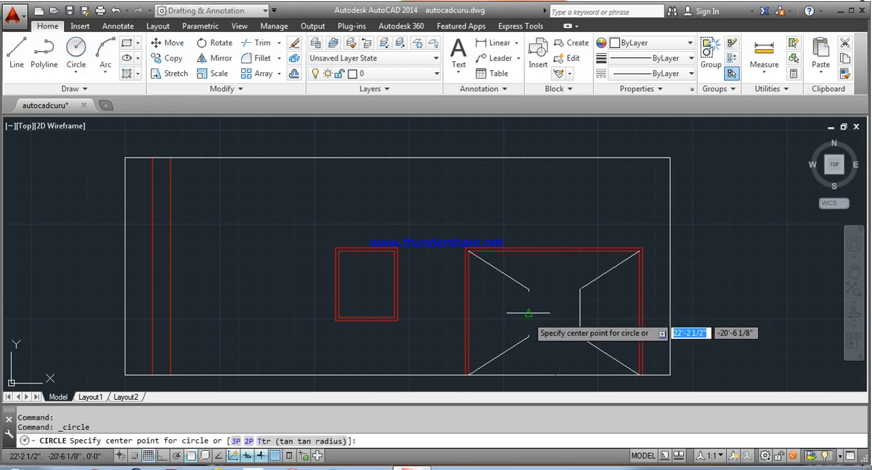
{"action": "left_click", "coordinate": [521, 318]}
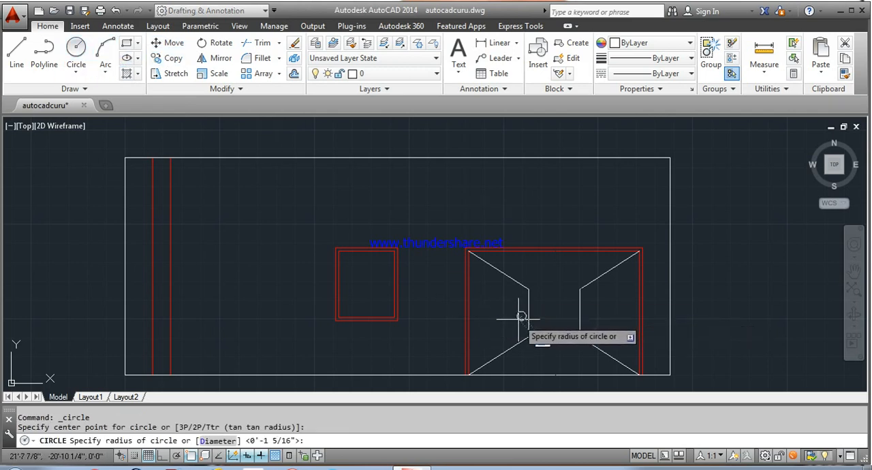
{"action": "left_click", "coordinate": [516, 317]}
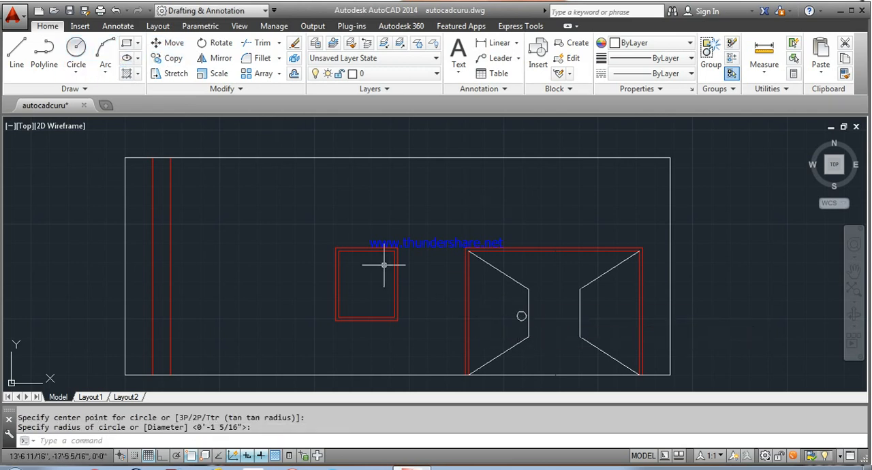
Step: Mirror the knob circle onto the right leaf about the door's vertical centre axis, keeping the original
{"action": "left_click", "coordinate": [217, 58]}
{"action": "left_click", "coordinate": [521, 317]}
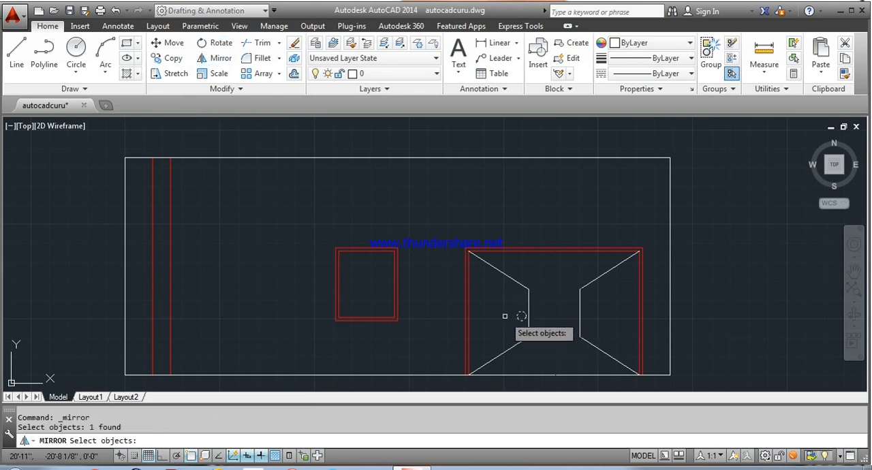
{"action": "key", "text": "Return"}
{"action": "left_click", "coordinate": [554, 252]}
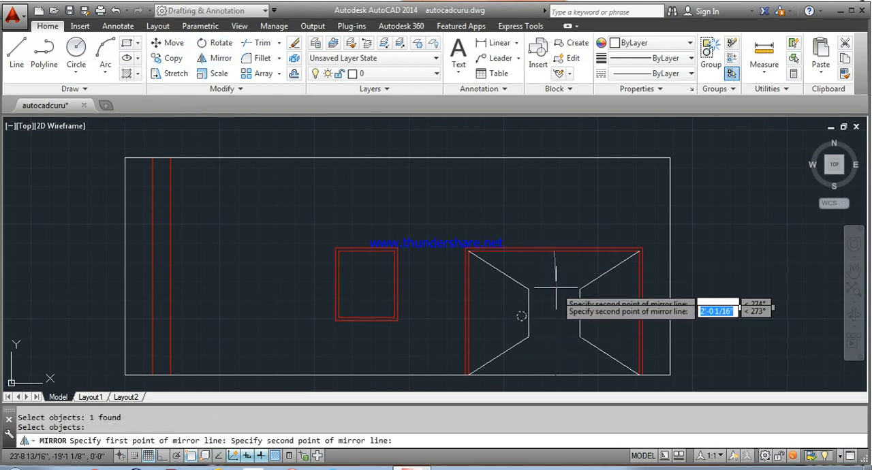
{"action": "left_click", "coordinate": [552, 376]}
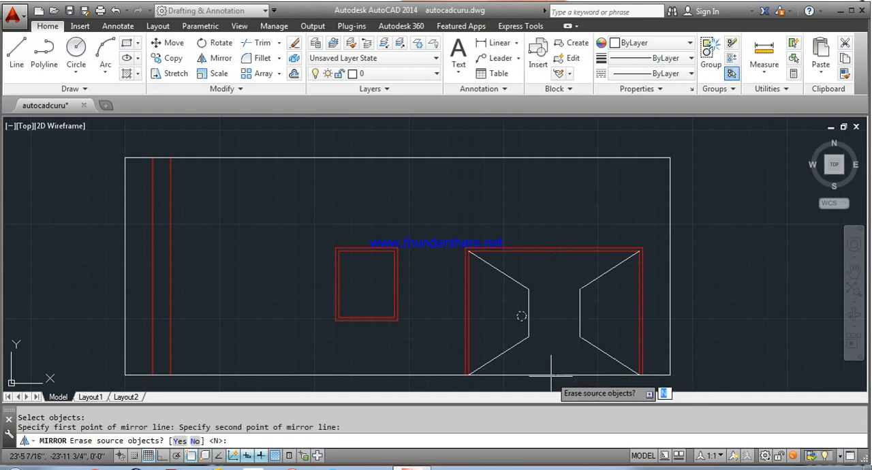
{"action": "right_click", "coordinate": [553, 376]}
{"action": "left_click", "coordinate": [583, 242]}
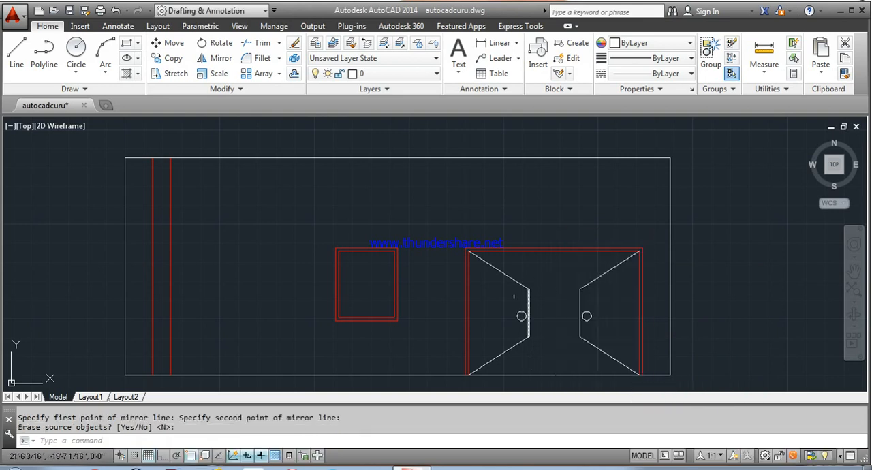
Step: Change the colour of both door leaves' lines and their knob circles to Red
{"action": "left_click", "coordinate": [510, 278]}
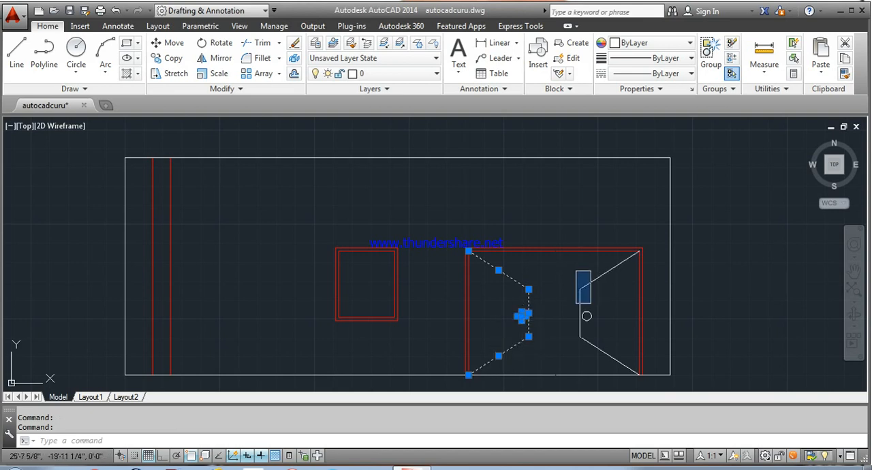
{"action": "left_click", "coordinate": [611, 360]}
{"action": "left_click", "coordinate": [604, 273]}
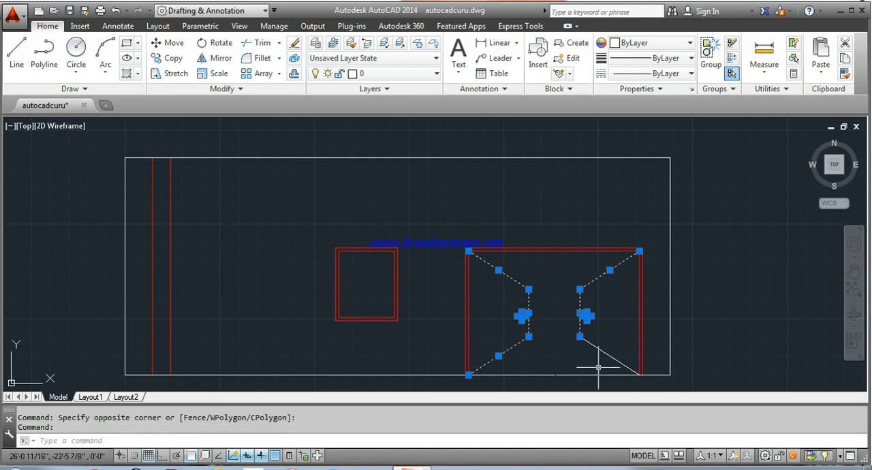
{"action": "left_click", "coordinate": [602, 351]}
{"action": "right_click", "coordinate": [533, 315]}
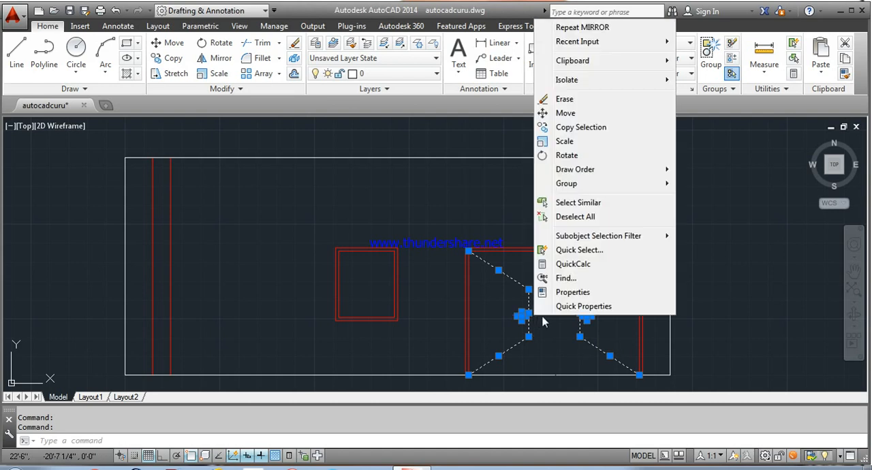
{"action": "left_click", "coordinate": [580, 289]}
{"action": "left_click", "coordinate": [98, 82]}
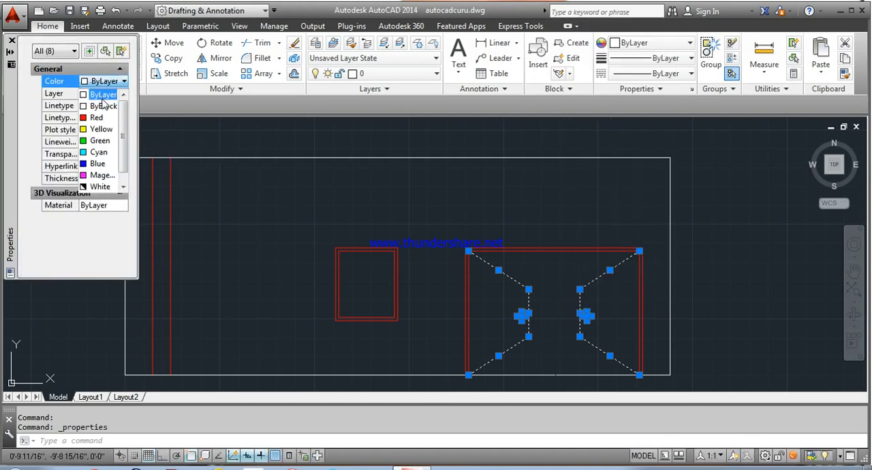
{"action": "left_click", "coordinate": [101, 117]}
{"action": "left_click", "coordinate": [12, 41]}
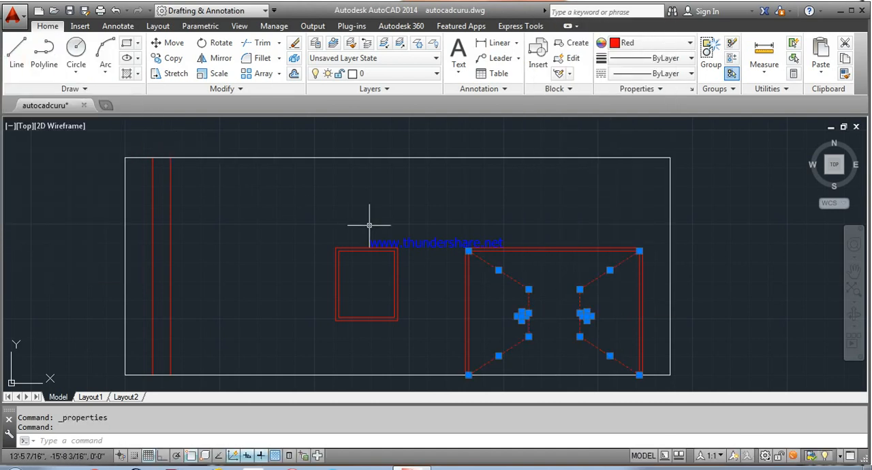
{"action": "key", "text": "Escape"}
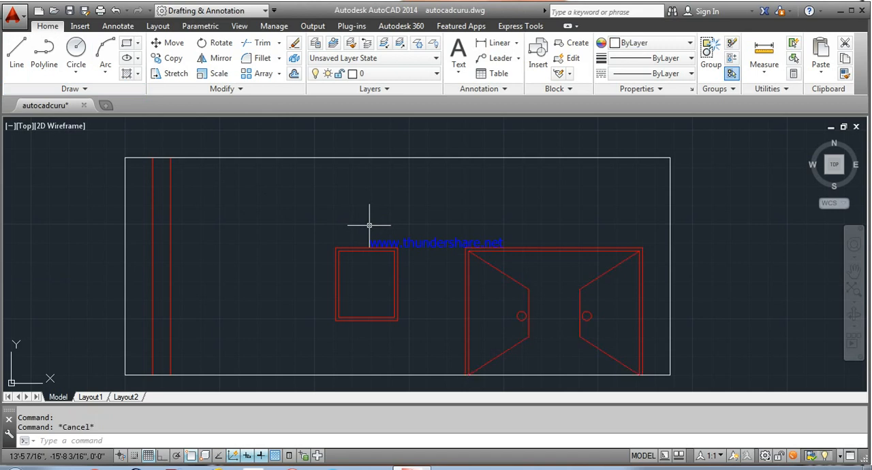
{"action": "scroll", "coordinate": [481, 214], "scroll_direction": "down", "scroll_amount": 2}
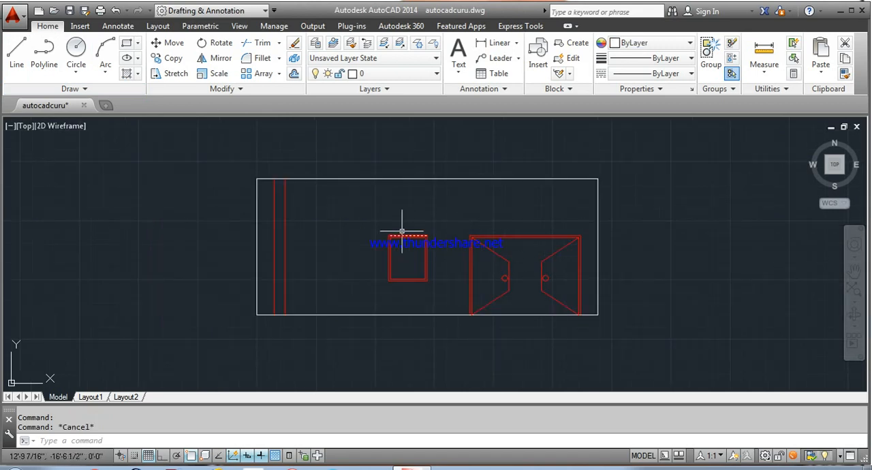
Step: Draw a vertical centre line in the window between the midpoints of the inner frame's top and bottom edges
{"action": "scroll", "coordinate": [402, 231], "scroll_direction": "up", "scroll_amount": 2}
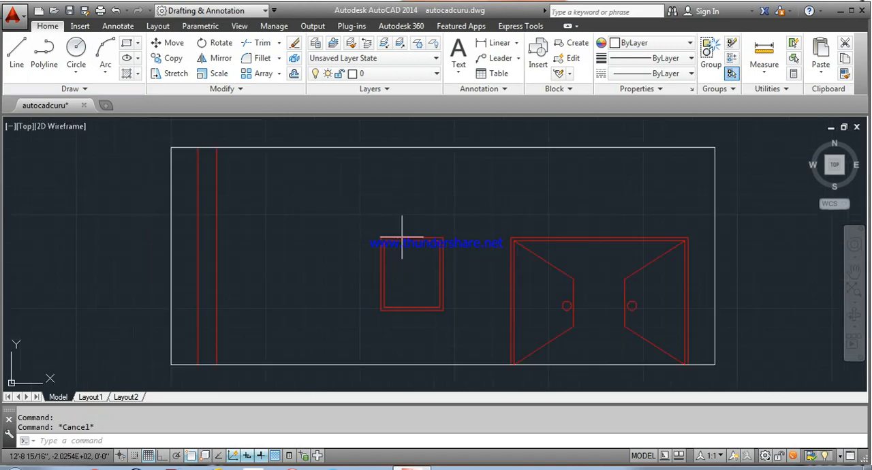
{"action": "left_click", "coordinate": [16, 51]}
{"action": "scroll", "coordinate": [371, 228], "scroll_direction": "up", "scroll_amount": 4}
{"action": "middle_click_drag", "start_coordinate": [456, 289], "coordinate": [361, 165]}
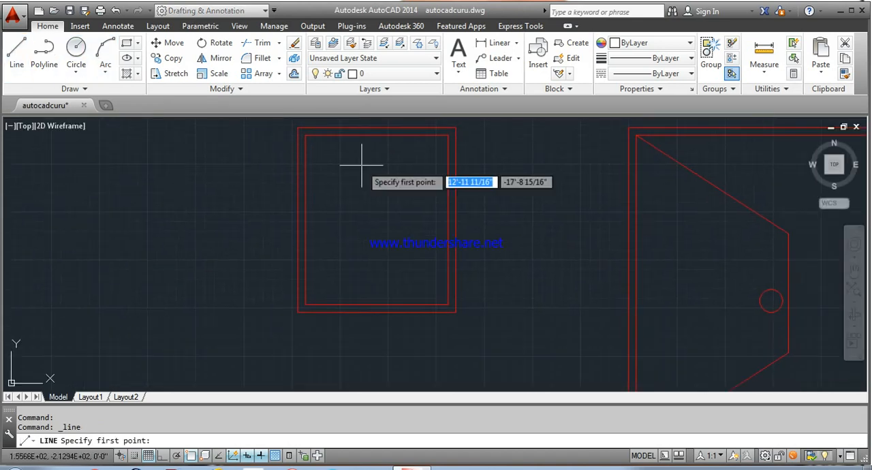
{"action": "left_click", "coordinate": [376, 135]}
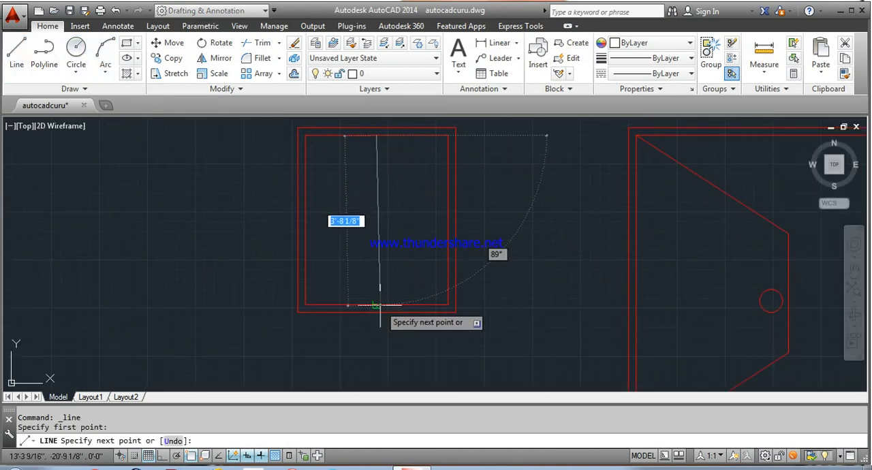
{"action": "left_click", "coordinate": [377, 304]}
{"action": "right_click", "coordinate": [399, 301]}
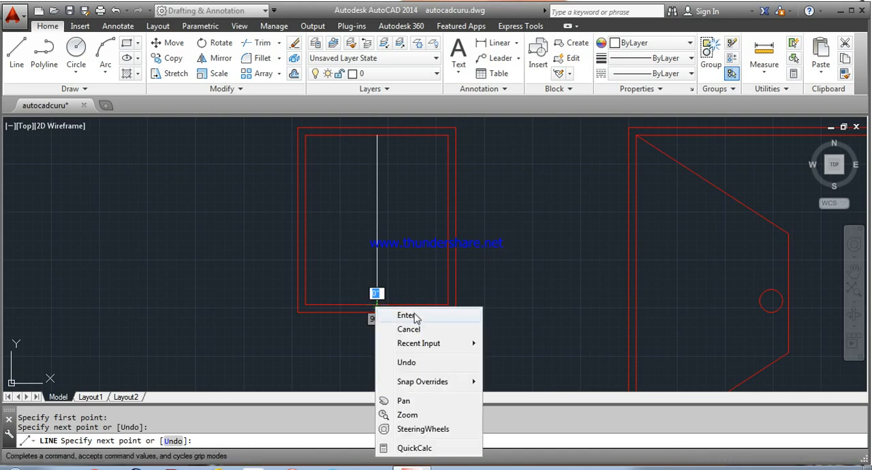
{"action": "left_click", "coordinate": [407, 313]}
Step: Offset the window's vertical centre line 2" to each side
{"action": "type", "text": "o"}
{"action": "key", "text": "Return"}
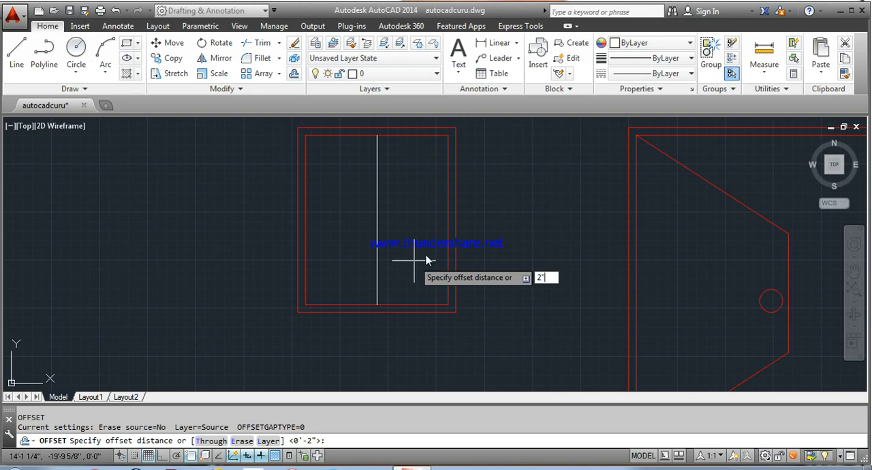
{"action": "type", "text": "2\""}
{"action": "key", "text": "Return"}
{"action": "left_click", "coordinate": [377, 221]}
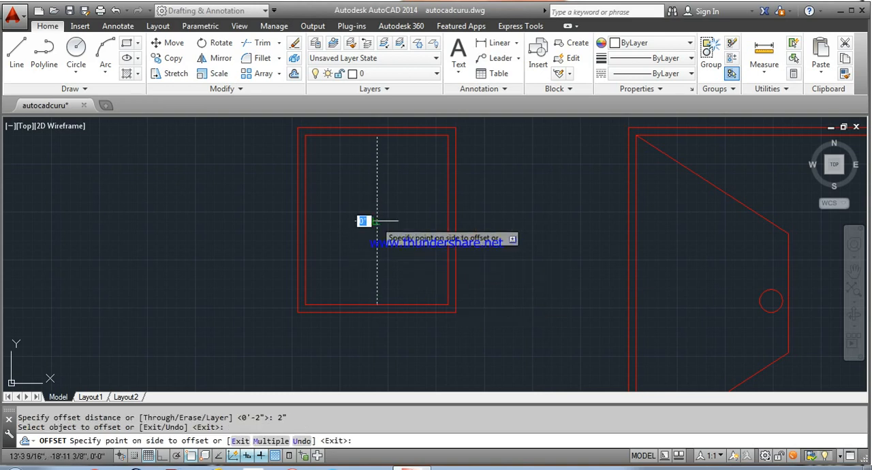
{"action": "left_click", "coordinate": [365, 221]}
{"action": "left_click", "coordinate": [376, 220]}
{"action": "left_click", "coordinate": [388, 218]}
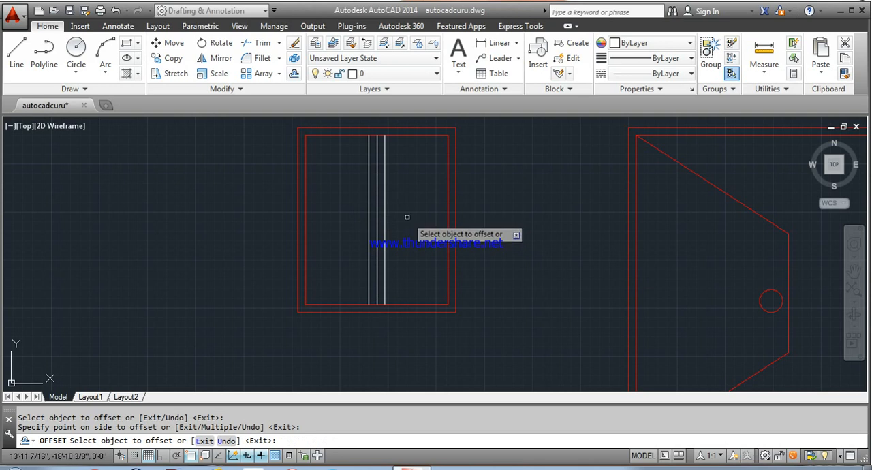
{"action": "right_click", "coordinate": [407, 218]}
{"action": "left_click", "coordinate": [467, 229]}
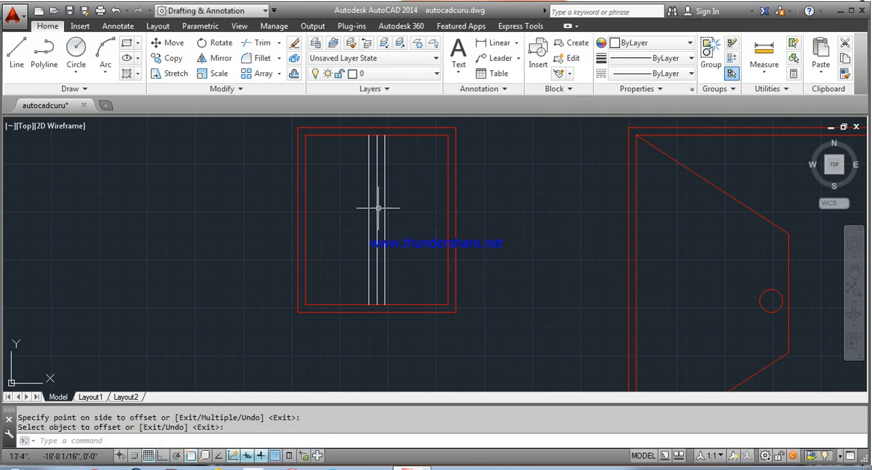
Step: Delete the window's centre line and trim the inner frame's top and bottom edges between the two offset lines
{"action": "left_click", "coordinate": [377, 209]}
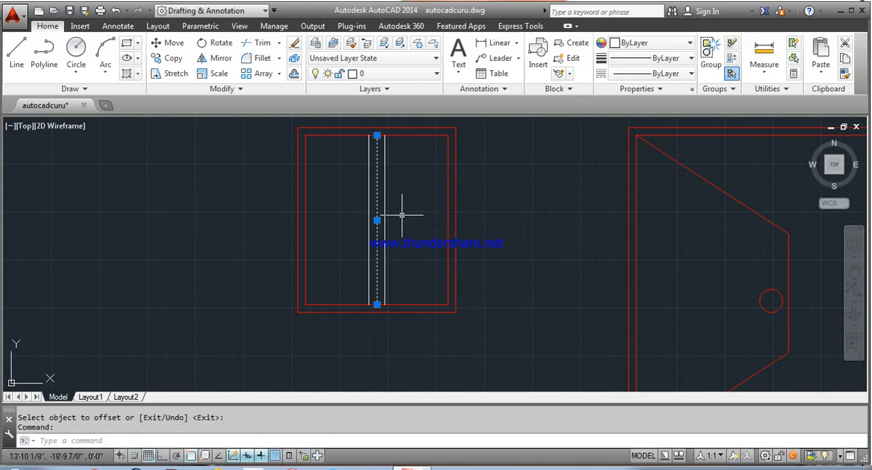
{"action": "key", "text": "Delete"}
{"action": "type", "text": "tr"}
{"action": "key", "text": "Return"}
{"action": "key", "text": "Return"}
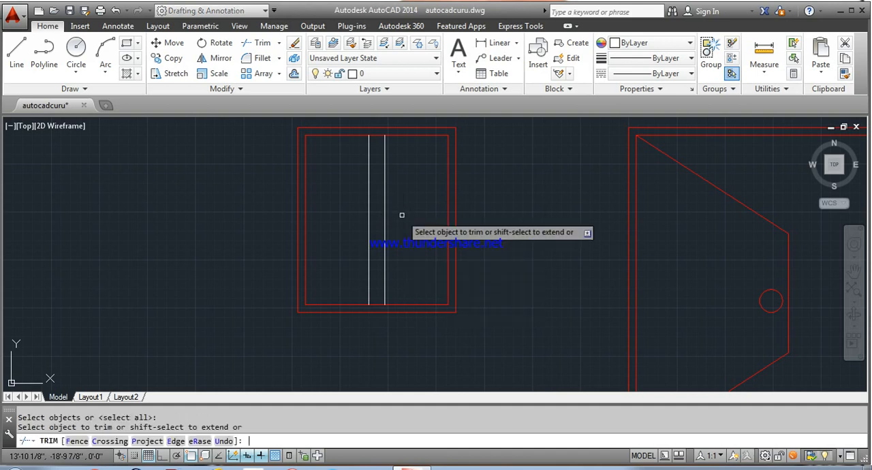
{"action": "left_click", "coordinate": [377, 304]}
{"action": "left_click", "coordinate": [372, 134]}
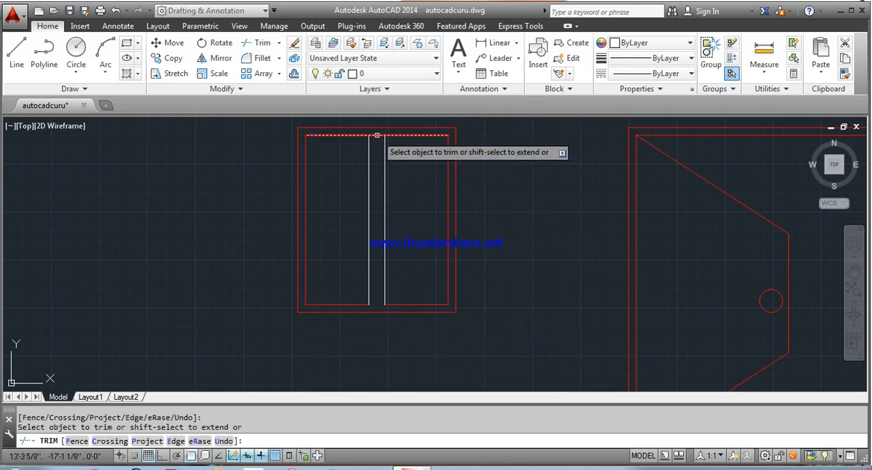
{"action": "right_click", "coordinate": [411, 171]}
{"action": "left_click", "coordinate": [423, 181]}
Step: Draw a small circle as a window knob just left of the left mullion line, at mid-height
{"action": "left_click", "coordinate": [76, 49]}
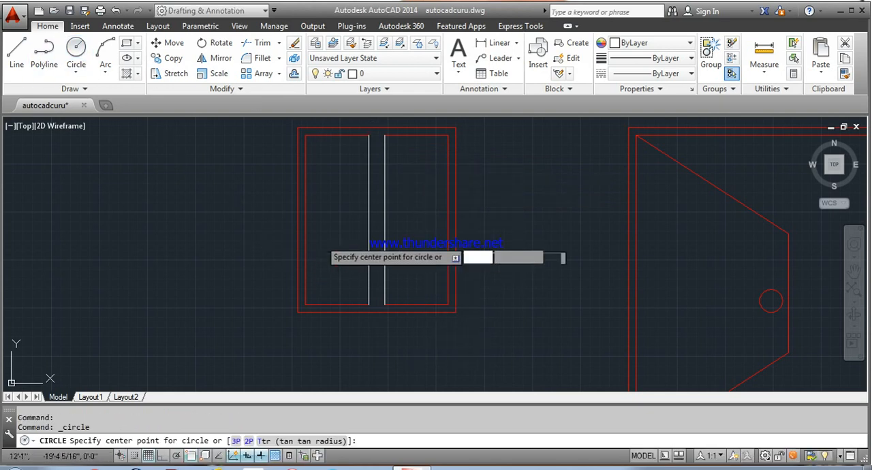
{"action": "left_click", "coordinate": [360, 222]}
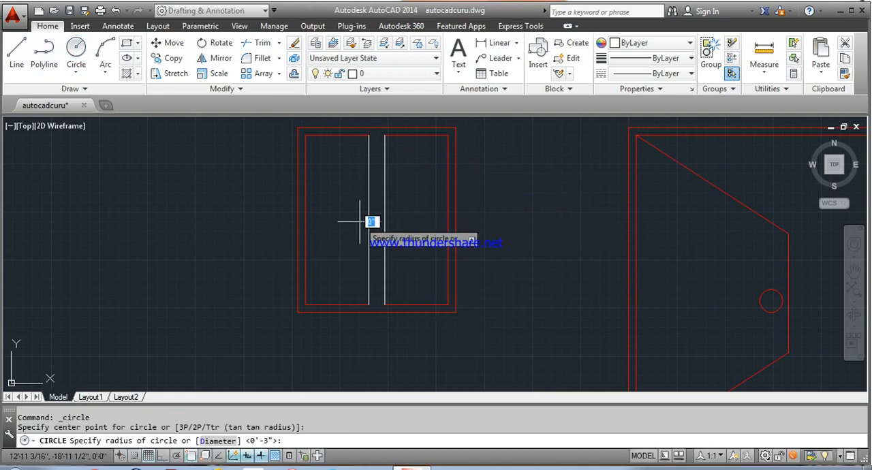
{"action": "key", "text": "Return"}
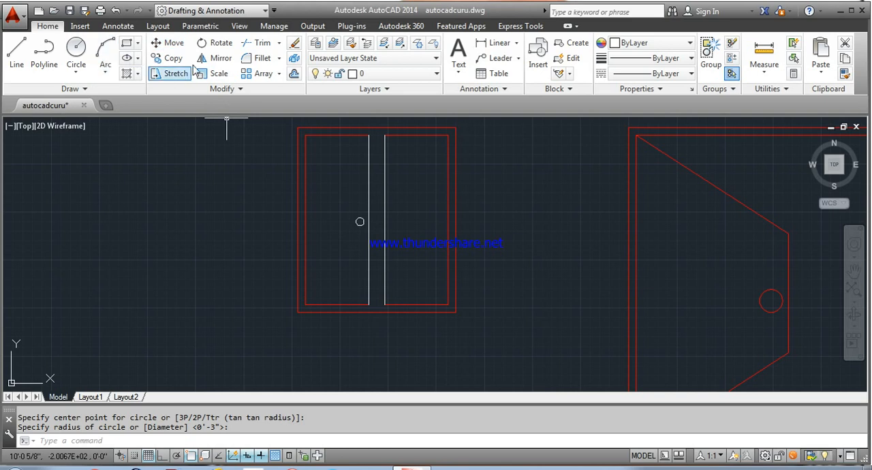
Step: Mirror the window knob circle to the right sash about the window's vertical centre axis, keeping the original
{"action": "left_click", "coordinate": [218, 60]}
{"action": "left_click", "coordinate": [356, 221]}
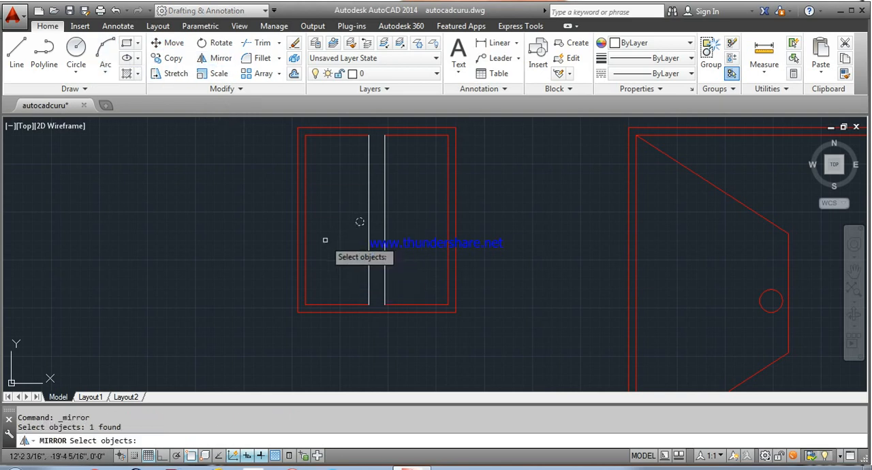
{"action": "key", "text": "Return"}
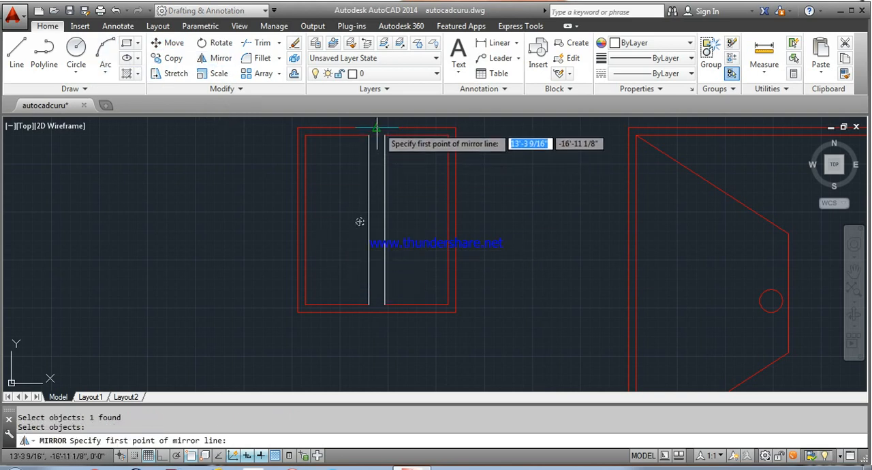
{"action": "left_click", "coordinate": [377, 128]}
{"action": "left_click", "coordinate": [370, 308]}
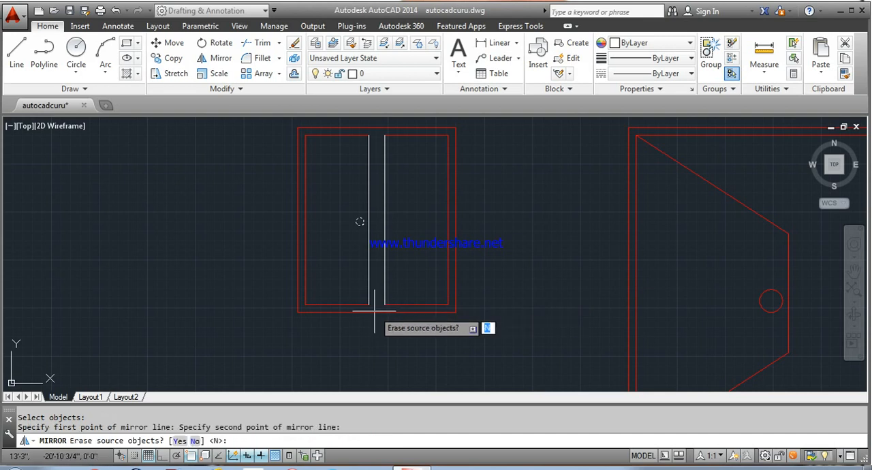
{"action": "right_click", "coordinate": [376, 315]}
{"action": "left_click", "coordinate": [406, 322]}
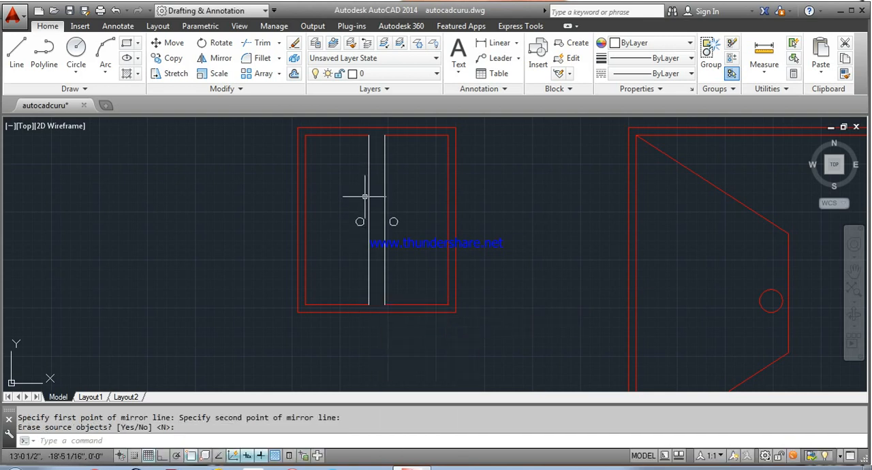
Step: Change the colour of the two mullion lines and both window knob circles to Red
{"action": "left_click", "coordinate": [342, 185]}
{"action": "left_click", "coordinate": [432, 300]}
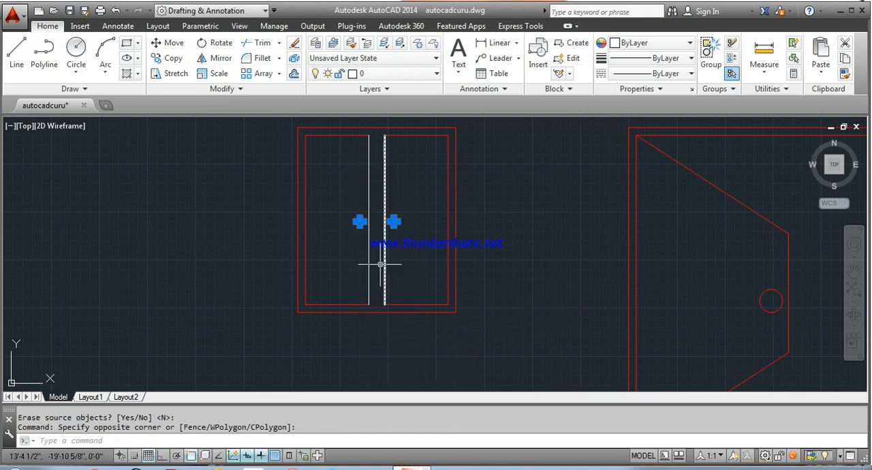
{"action": "left_click", "coordinate": [383, 265]}
{"action": "left_click", "coordinate": [369, 273]}
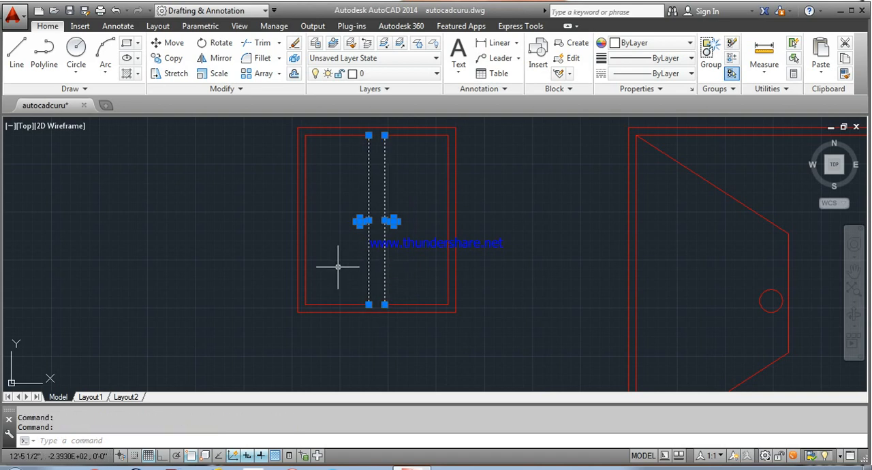
{"action": "right_click", "coordinate": [340, 283]}
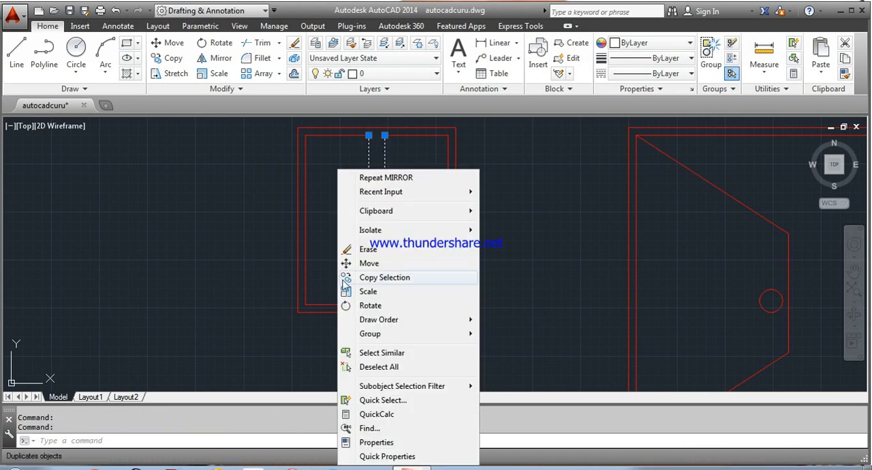
{"action": "left_click", "coordinate": [400, 442]}
{"action": "left_click", "coordinate": [116, 81]}
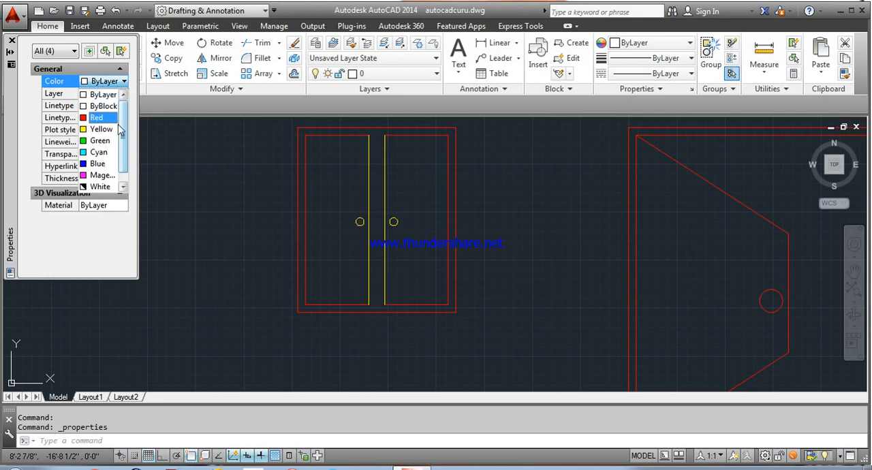
{"action": "left_click", "coordinate": [96, 116]}
{"action": "left_click", "coordinate": [12, 40]}
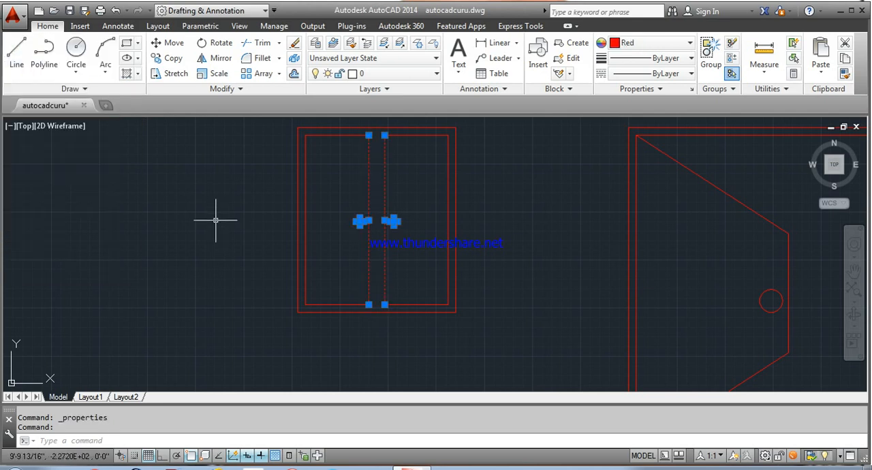
{"action": "key", "text": "Escape"}
Step: Offset the elevation's bottom line 10' upwards
{"action": "scroll", "coordinate": [215, 220], "scroll_direction": "down", "scroll_amount": 6}
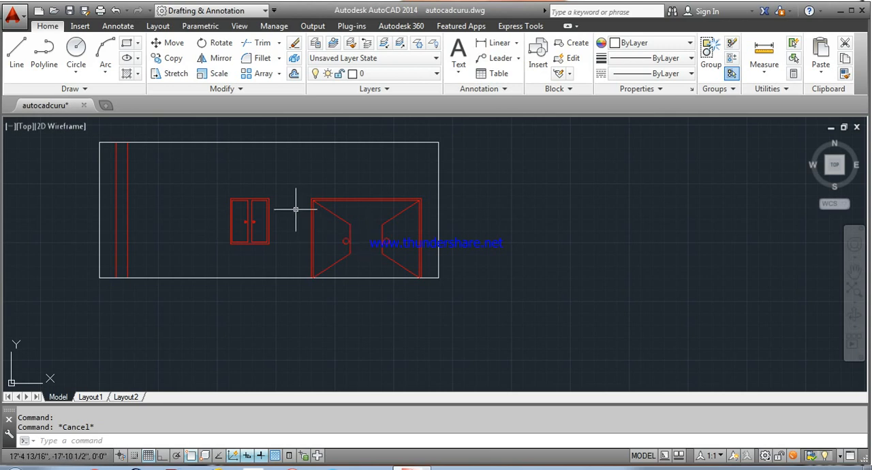
{"action": "mouse_move", "coordinate": [262, 220]}
{"action": "middle_mouse_down"}
{"action": "mouse_move", "coordinate": [421, 288]}
{"action": "mouse_move", "coordinate": [407, 256]}
{"action": "mouse_move", "coordinate": [346, 244]}
{"action": "mouse_move", "coordinate": [329, 294]}
{"action": "middle_mouse_up"}
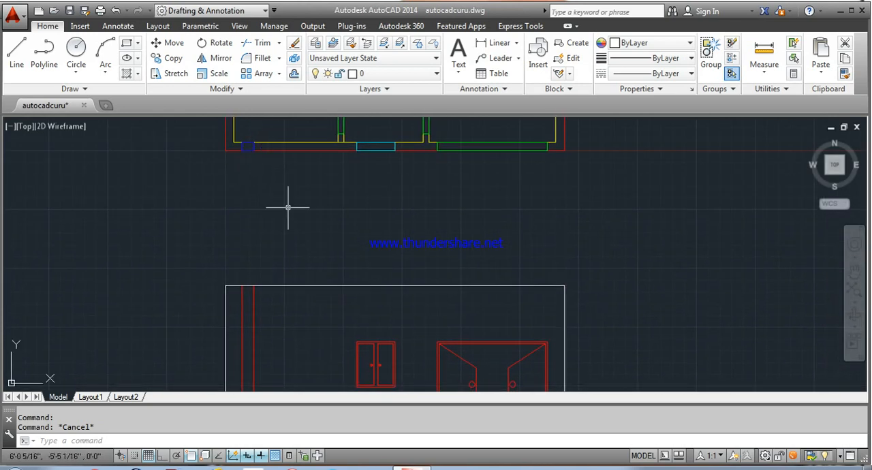
{"action": "middle_click_drag", "start_coordinate": [320, 259], "coordinate": [297, 196]}
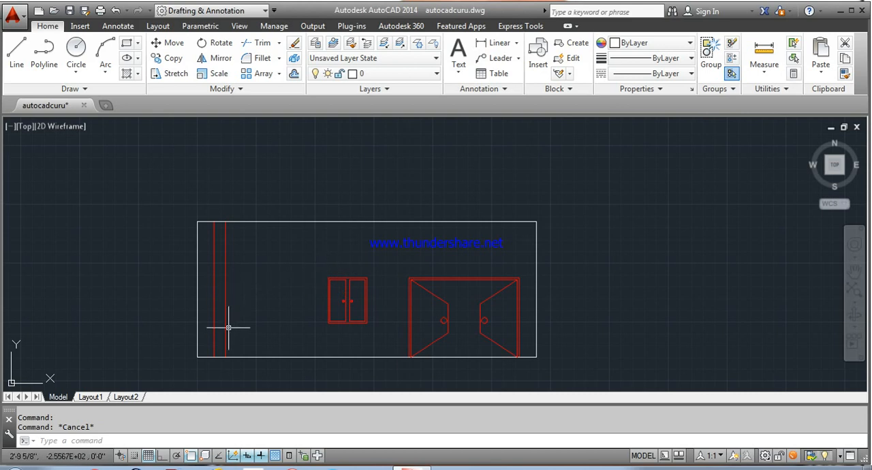
{"action": "type", "text": "o"}
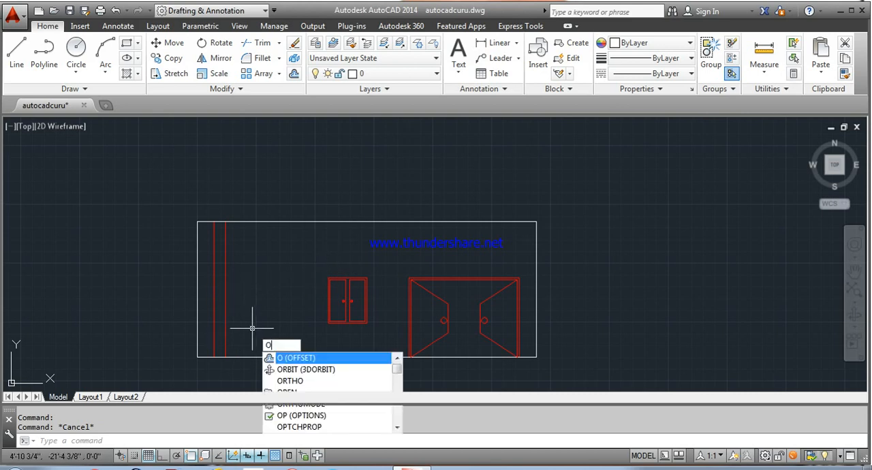
{"action": "key", "text": "Return"}
{"action": "type", "text": "10'"}
{"action": "key", "text": "Return"}
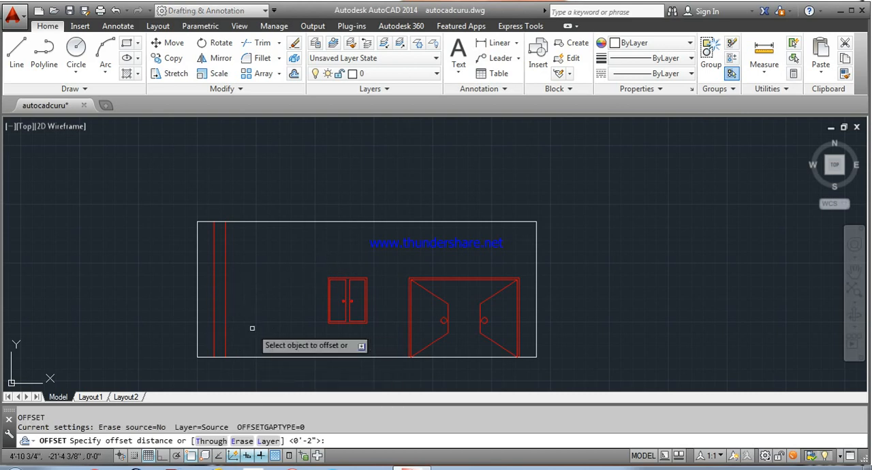
{"action": "left_click", "coordinate": [254, 357]}
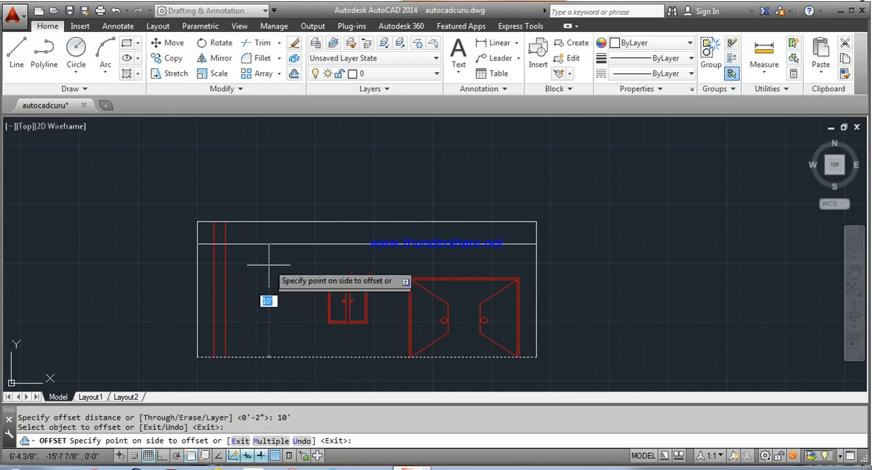
{"action": "left_click", "coordinate": [276, 269]}
{"action": "right_click", "coordinate": [284, 275]}
{"action": "key", "text": "Escape"}
{"action": "key", "text": "Return"}
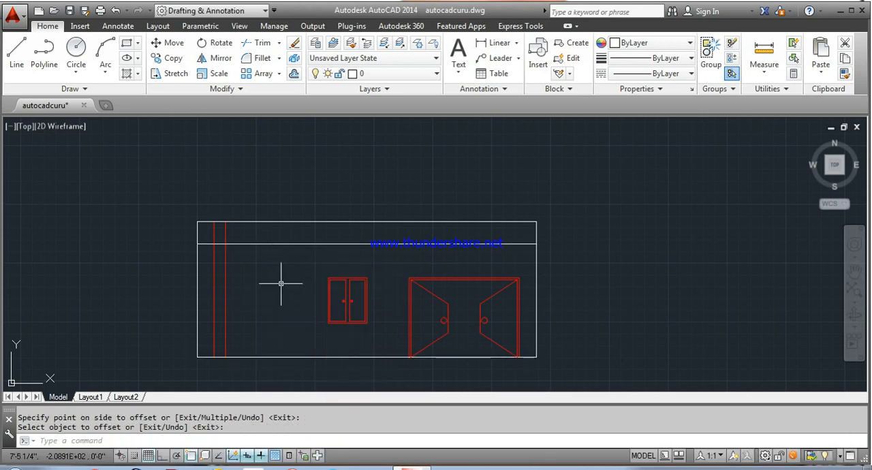
Step: Offset the horizontal line at 10' height downwards by 1'
{"action": "type", "text": "o"}
{"action": "key", "text": "Return"}
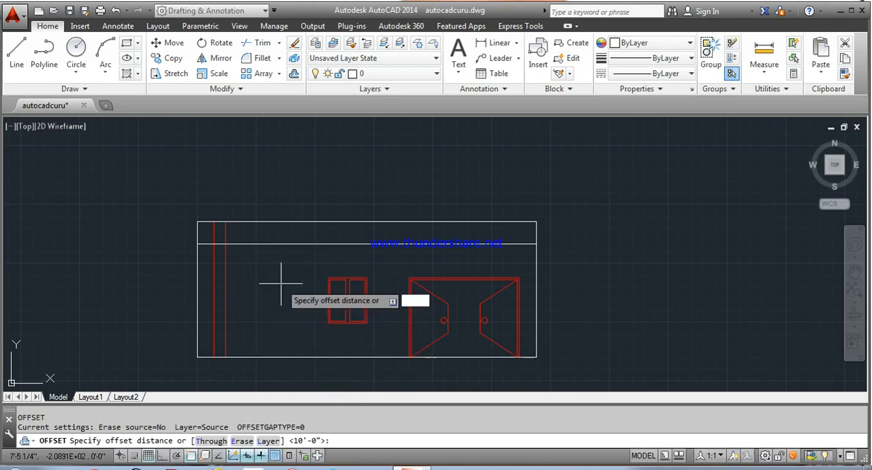
{"action": "type", "text": "1'"}
{"action": "key", "text": "Return"}
{"action": "left_click", "coordinate": [280, 243]}
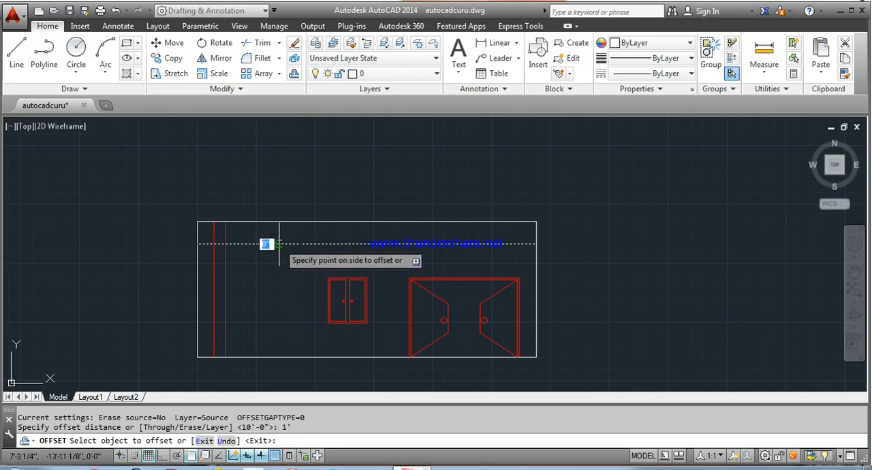
{"action": "left_click", "coordinate": [270, 276]}
{"action": "right_click", "coordinate": [270, 281]}
{"action": "left_click", "coordinate": [298, 289]}
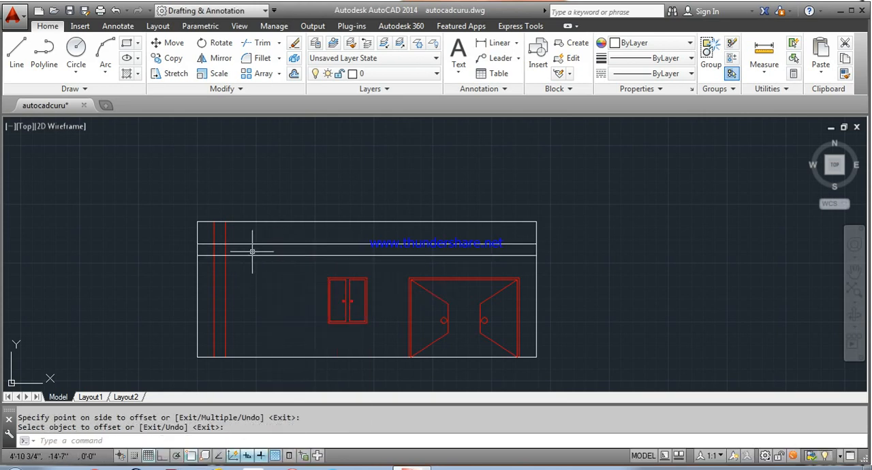
Step: Trim the two horizontal lines and the two red column lines so only the small square where they cross remains
{"action": "type", "text": "tr"}
{"action": "key", "text": "Return"}
{"action": "key", "text": "Return"}
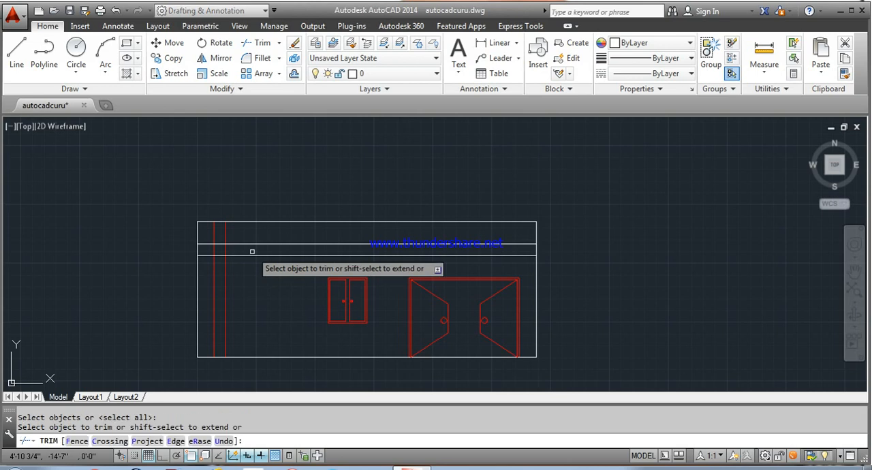
{"action": "left_click", "coordinate": [250, 267]}
{"action": "left_click", "coordinate": [247, 234]}
{"action": "left_click", "coordinate": [235, 236]}
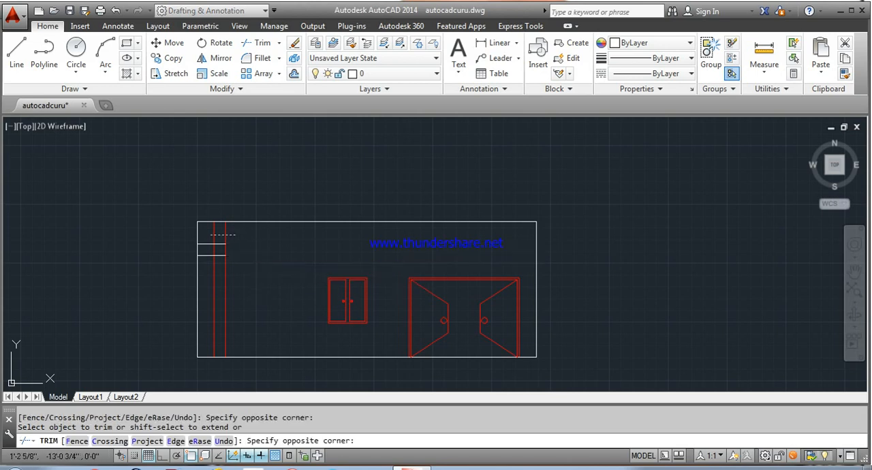
{"action": "left_click", "coordinate": [210, 235]}
{"action": "left_click", "coordinate": [206, 234]}
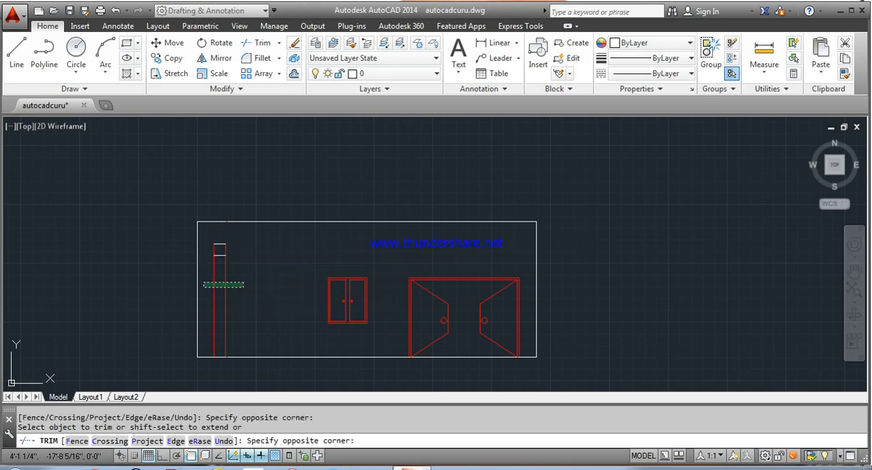
{"action": "left_click", "coordinate": [236, 285]}
{"action": "scroll", "coordinate": [227, 244], "scroll_direction": "up", "scroll_amount": 4}
{"action": "right_click", "coordinate": [243, 236]}
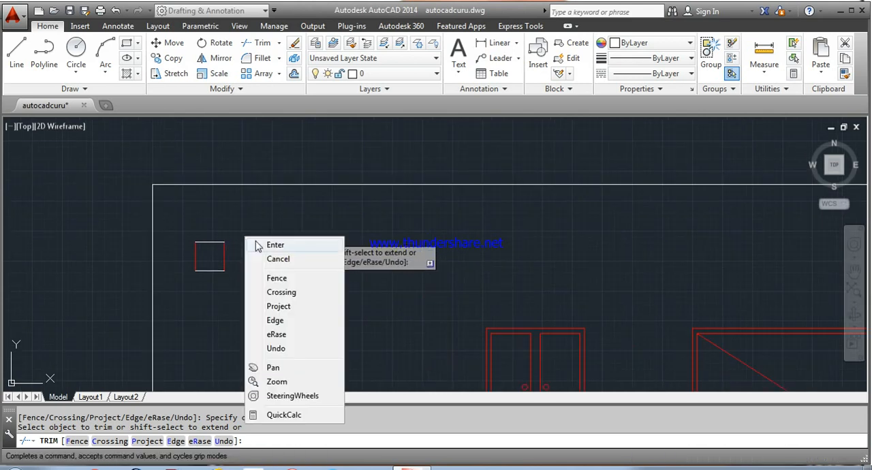
{"action": "left_click", "coordinate": [258, 246]}
Step: Change the colour of the small square's top and bottom lines to Red
{"action": "left_click", "coordinate": [212, 230]}
{"action": "left_click", "coordinate": [214, 293]}
{"action": "left_click", "coordinate": [213, 296]}
{"action": "left_click", "coordinate": [211, 224]}
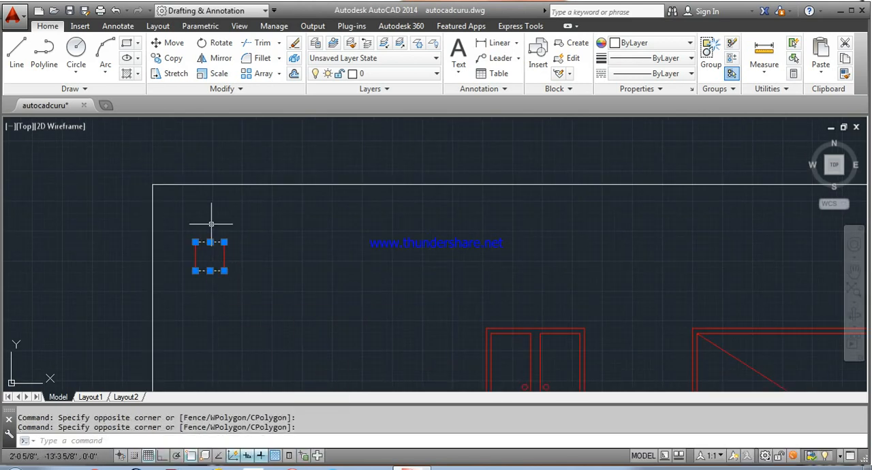
{"action": "right_click", "coordinate": [232, 225]}
{"action": "left_click", "coordinate": [270, 443]}
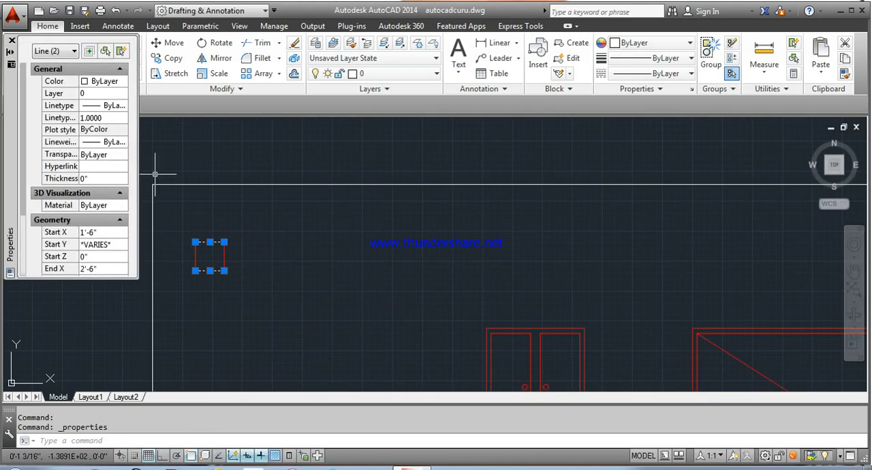
{"action": "left_click", "coordinate": [102, 81]}
{"action": "left_click", "coordinate": [124, 81]}
{"action": "left_click", "coordinate": [102, 117]}
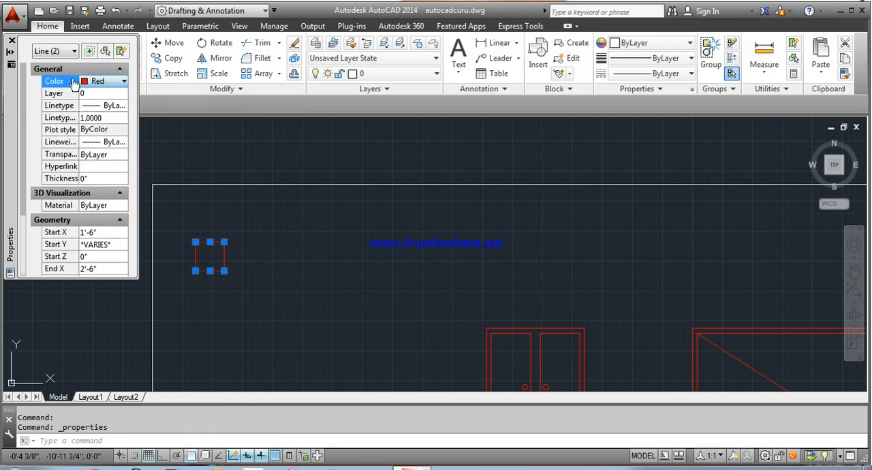
{"action": "left_click", "coordinate": [11, 41]}
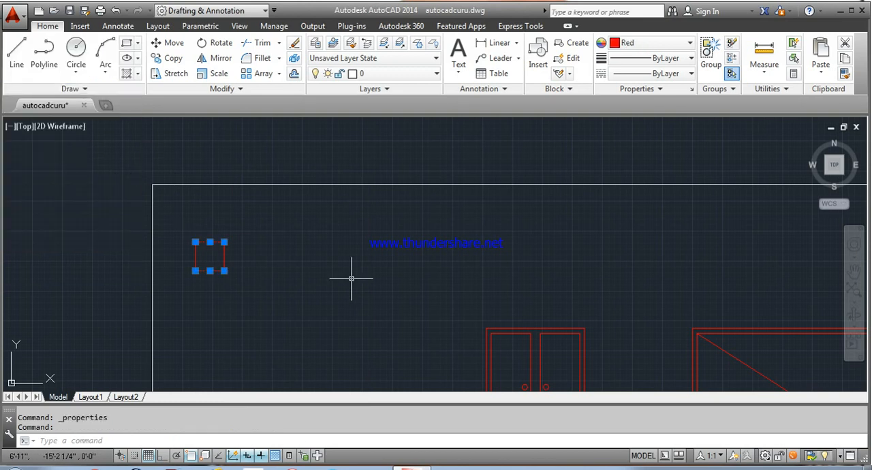
{"action": "key", "text": "Escape"}
Step: Offset all four sides of the small red square inwards by 1"
{"action": "type", "text": "o"}
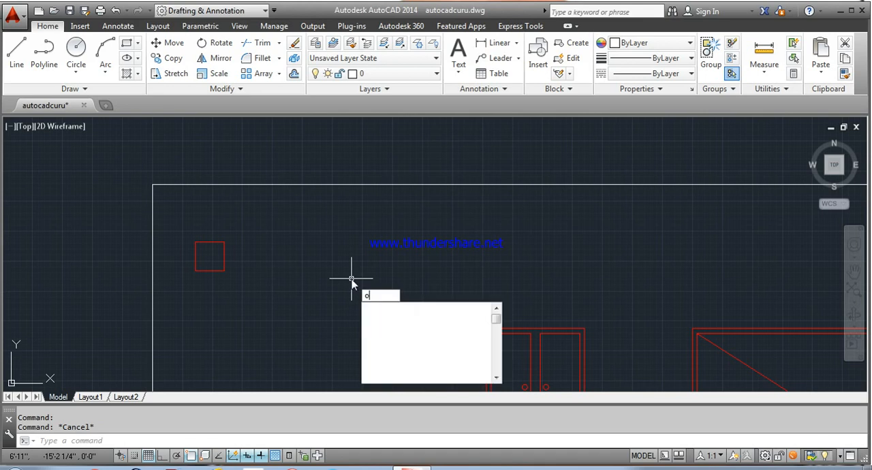
{"action": "key", "text": "Return"}
{"action": "type", "text": "1\""}
{"action": "key", "text": "Return"}
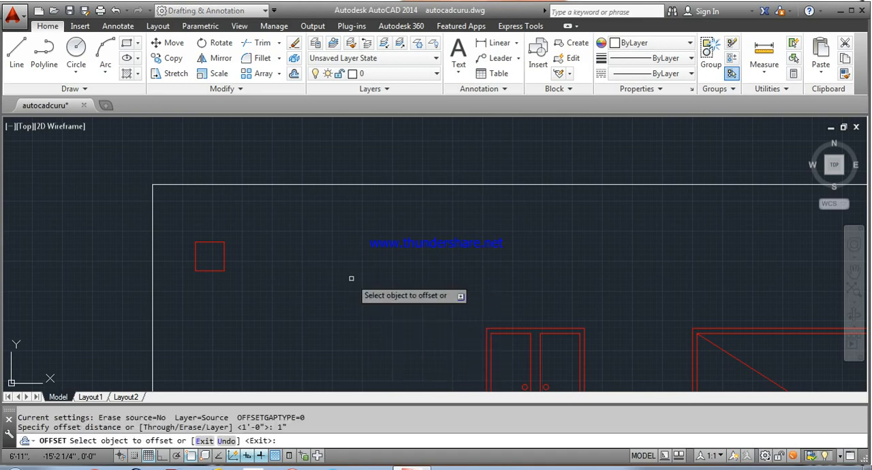
{"action": "scroll", "coordinate": [191, 235], "scroll_direction": "up", "scroll_amount": 4}
{"action": "left_click", "coordinate": [226, 257]}
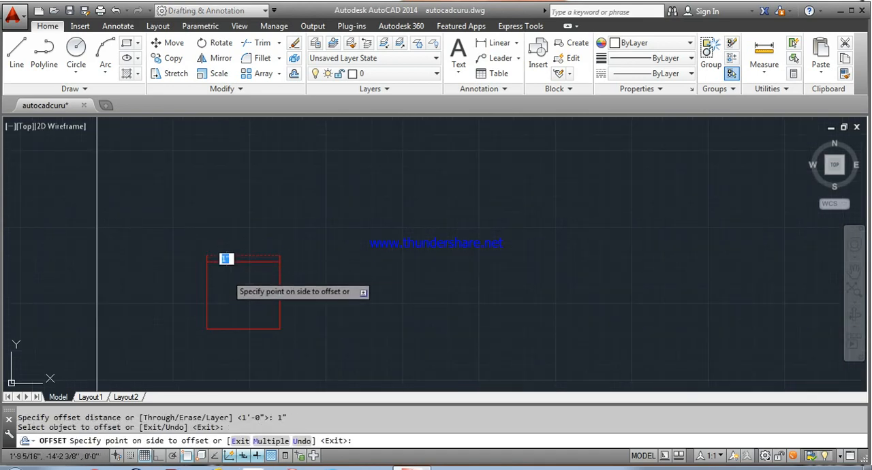
{"action": "left_click", "coordinate": [217, 272]}
{"action": "left_click", "coordinate": [206, 286]}
{"action": "left_click", "coordinate": [240, 308]}
{"action": "left_click", "coordinate": [236, 327]}
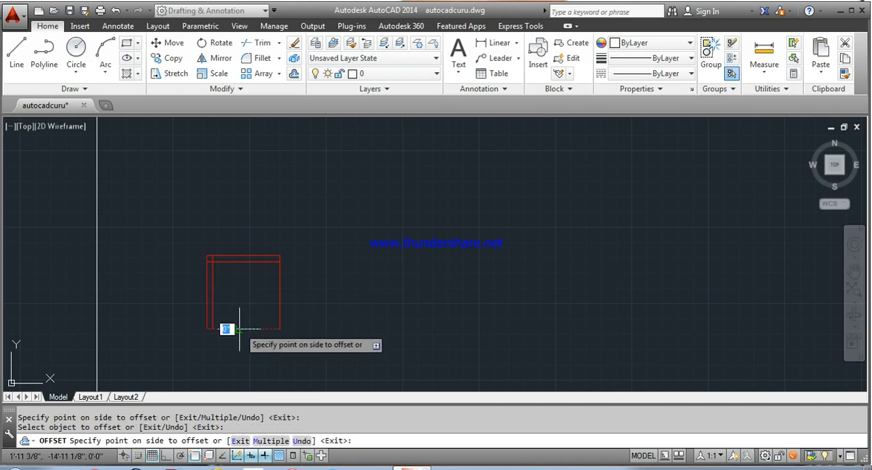
{"action": "left_click", "coordinate": [252, 310]}
{"action": "left_click", "coordinate": [280, 293]}
{"action": "left_click", "coordinate": [256, 291]}
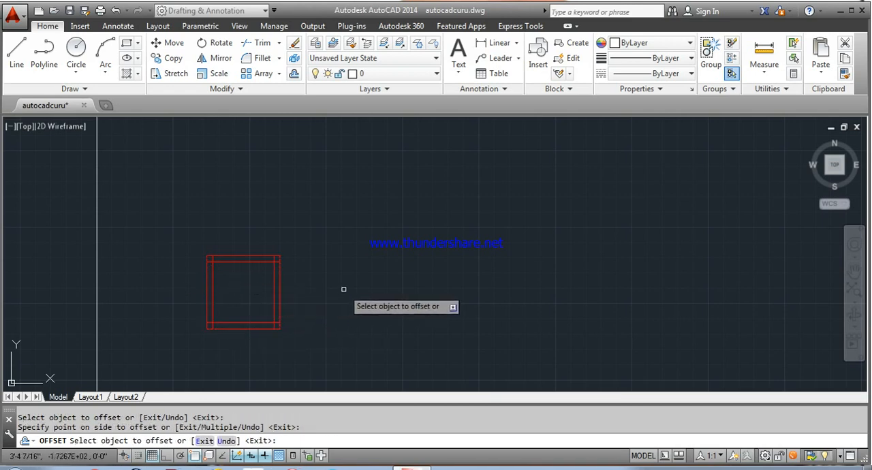
{"action": "right_click", "coordinate": [344, 291]}
{"action": "left_click", "coordinate": [366, 296]}
Step: Trim the overlapping ends of the inner lines at all four corners of the small square, leaving a clean inner square
{"action": "scroll", "coordinate": [228, 223], "scroll_direction": "up", "scroll_amount": 2}
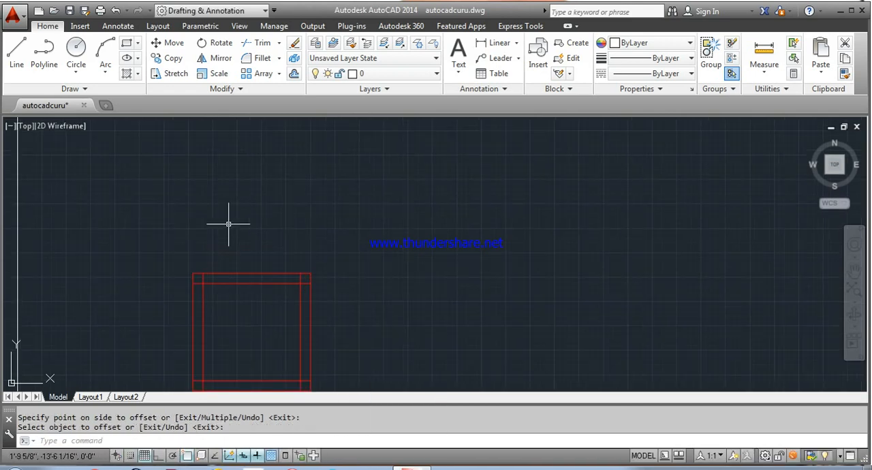
{"action": "key", "text": "Return"}
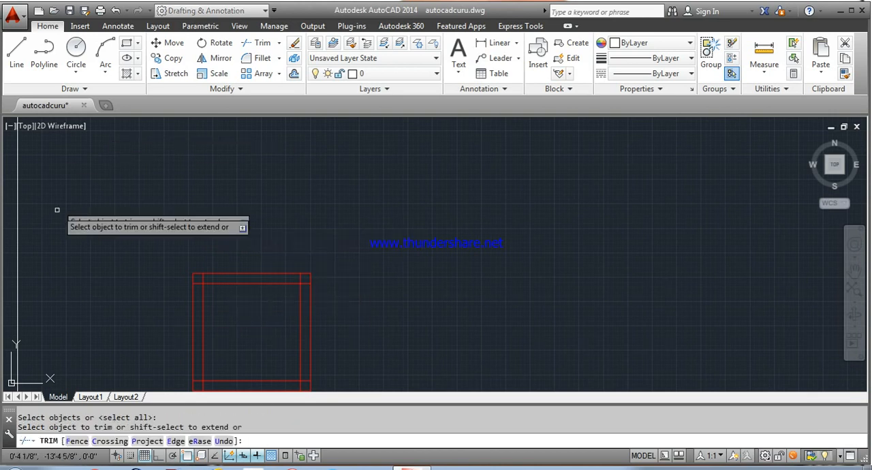
{"action": "scroll", "coordinate": [195, 332], "scroll_direction": "up", "scroll_amount": 3}
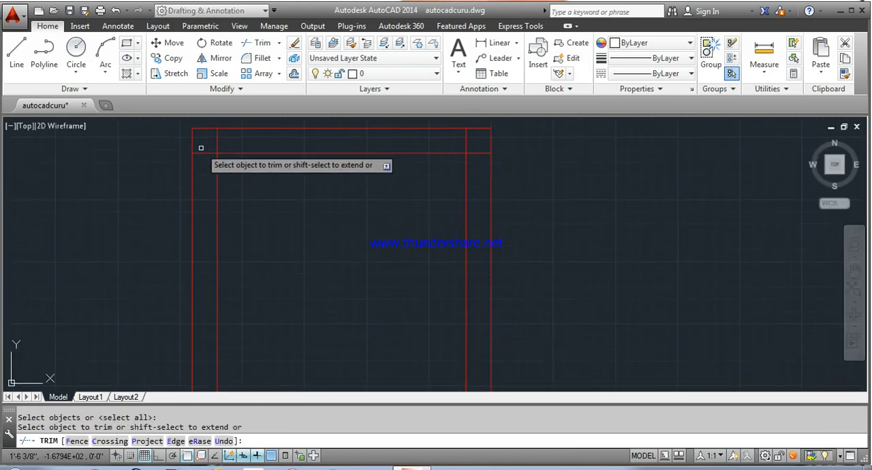
{"action": "left_click", "coordinate": [199, 154]}
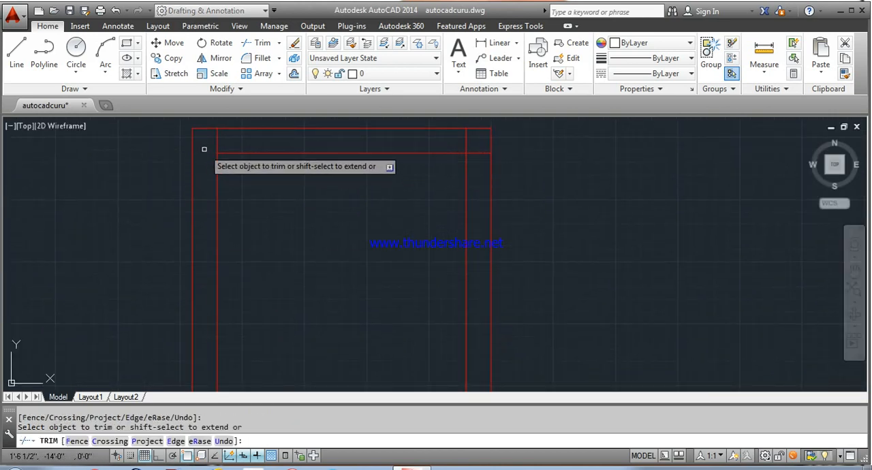
{"action": "left_click", "coordinate": [475, 154]}
{"action": "scroll", "coordinate": [461, 150], "scroll_direction": "down", "scroll_amount": 6}
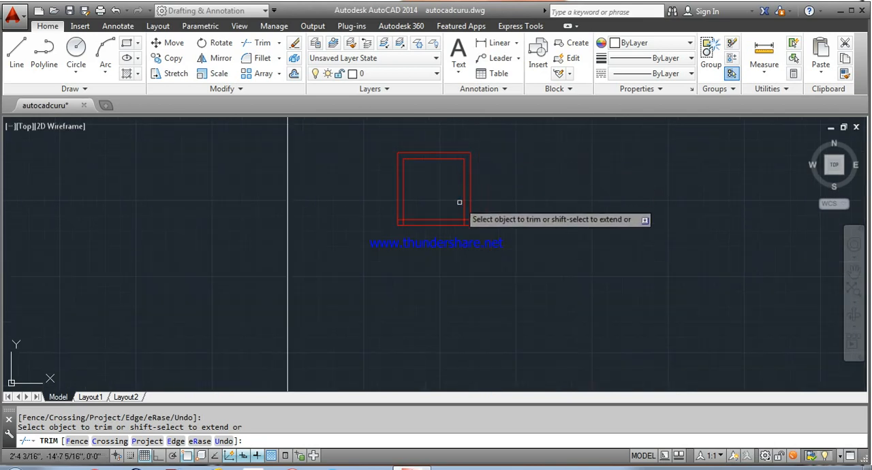
{"action": "scroll", "coordinate": [455, 202], "scroll_direction": "up", "scroll_amount": 2}
{"action": "left_click", "coordinate": [474, 218]}
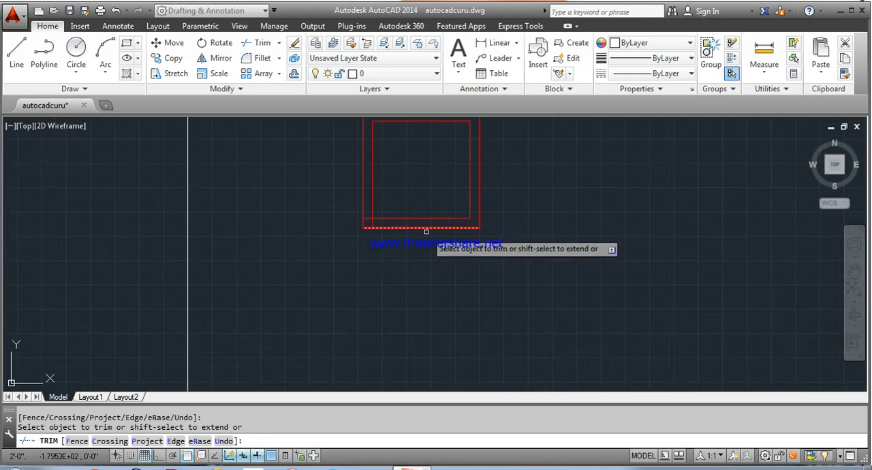
{"action": "left_click", "coordinate": [373, 224]}
{"action": "scroll", "coordinate": [400, 201], "scroll_direction": "down", "scroll_amount": 6}
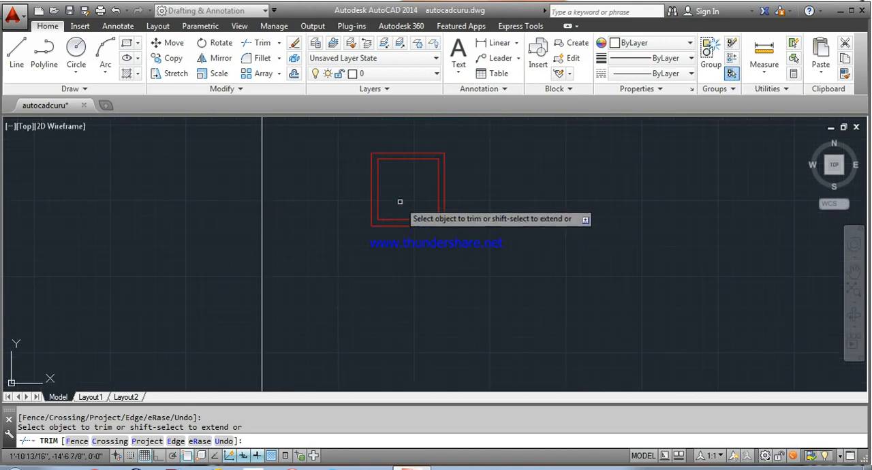
{"action": "scroll", "coordinate": [400, 201], "scroll_direction": "down", "scroll_amount": 5}
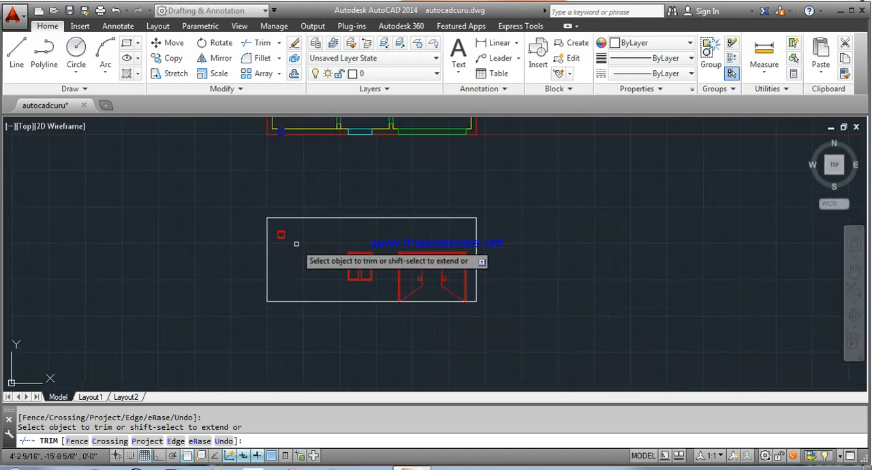
{"action": "middle_click_drag", "start_coordinate": [315, 238], "coordinate": [259, 249]}
{"action": "right_click", "coordinate": [259, 250]}
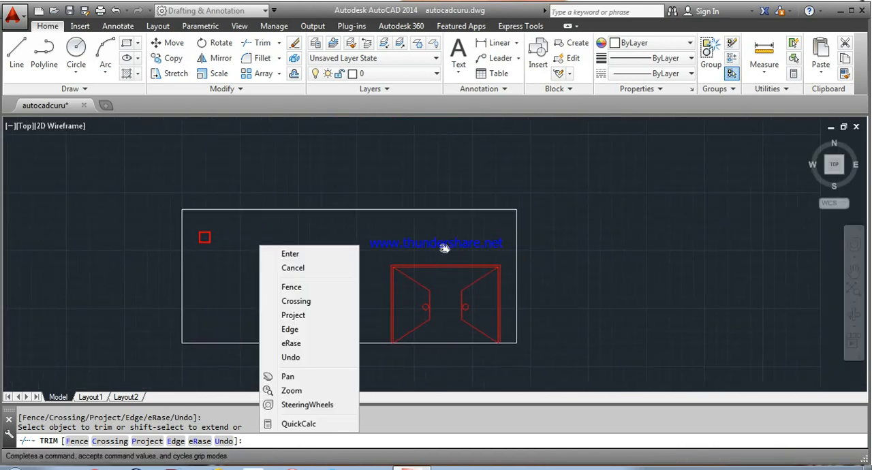
{"action": "key", "text": "Escape"}
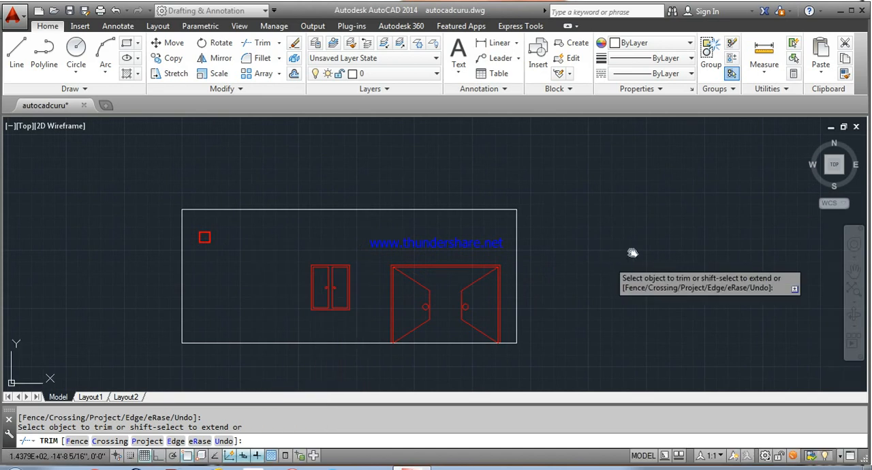
{"action": "mouse_move", "coordinate": [633, 230]}
{"action": "left_mouse_down"}
{"action": "mouse_move", "coordinate": [614, 251]}
{"action": "mouse_move", "coordinate": [583, 234]}
{"action": "left_mouse_up"}
{"action": "right_click", "coordinate": [581, 232]}
{"action": "left_click", "coordinate": [608, 240]}
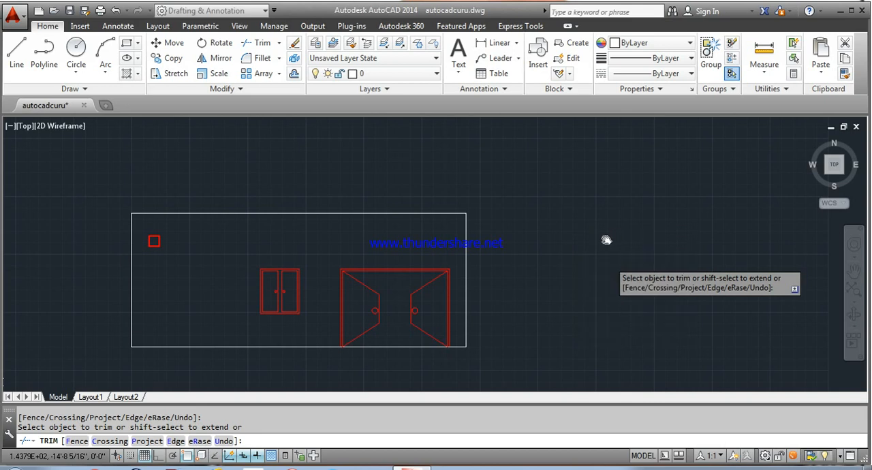
{"action": "middle_click_drag", "start_coordinate": [546, 236], "coordinate": [640, 255]}
{"action": "right_click", "coordinate": [637, 255]}
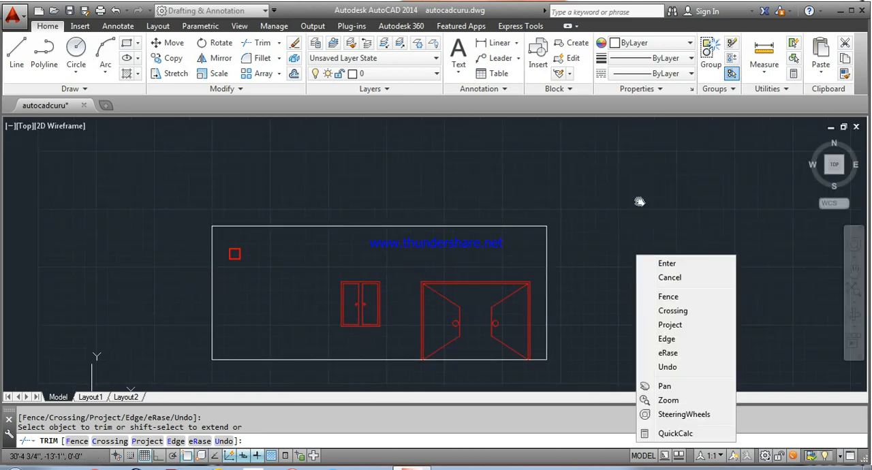
{"action": "left_click", "coordinate": [640, 202]}
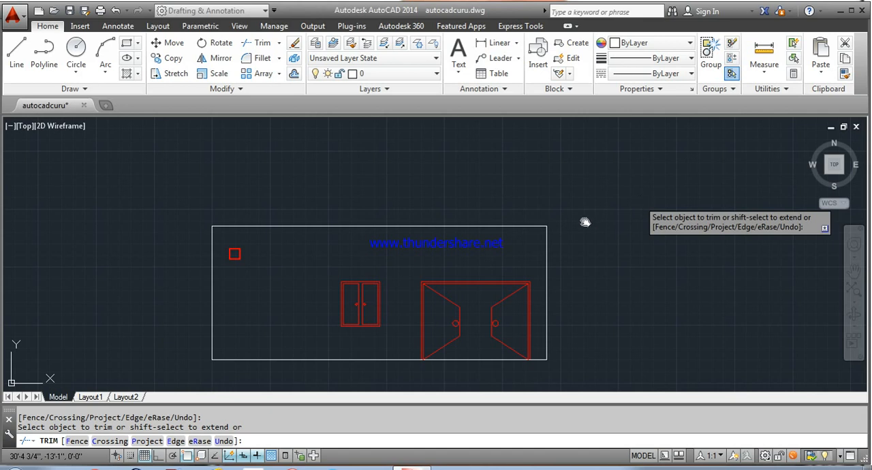
{"action": "left_click_drag", "start_coordinate": [585, 222], "coordinate": [552, 226]}
{"action": "right_click", "coordinate": [554, 224]}
{"action": "left_click", "coordinate": [579, 225]}
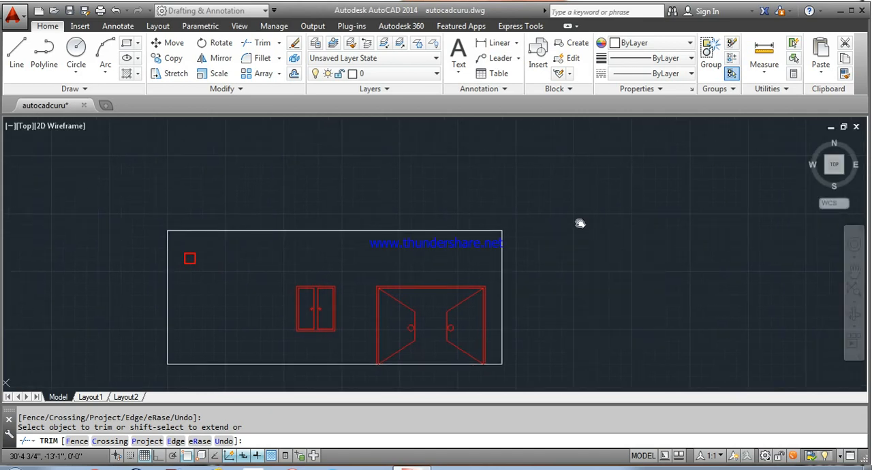
{"action": "right_click", "coordinate": [575, 220]}
{"action": "left_click", "coordinate": [614, 247]}
{"action": "mouse_move", "coordinate": [548, 284]}
{"action": "left_mouse_down"}
{"action": "mouse_move", "coordinate": [603, 261]}
{"action": "mouse_move", "coordinate": [619, 265]}
{"action": "left_mouse_up"}
{"action": "left_click_drag", "start_coordinate": [632, 293], "coordinate": [610, 248]}
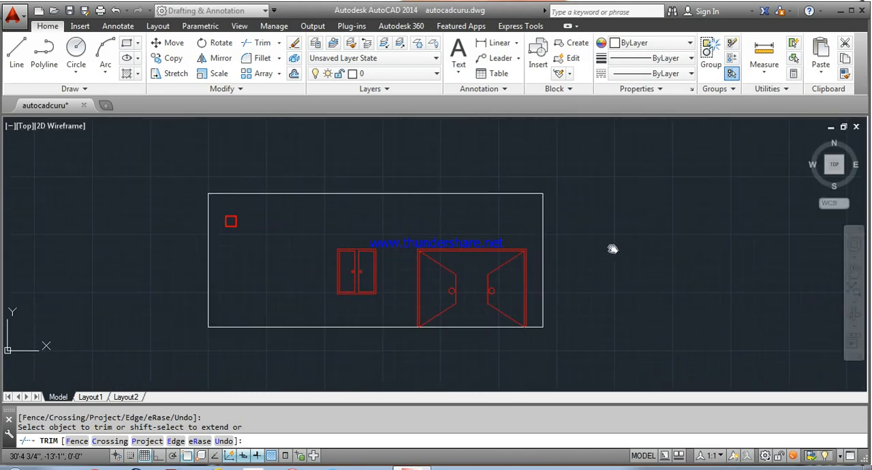
{"action": "key", "text": "Escape"}
{"action": "right_click", "coordinate": [579, 224]}
{"action": "left_click", "coordinate": [601, 240]}
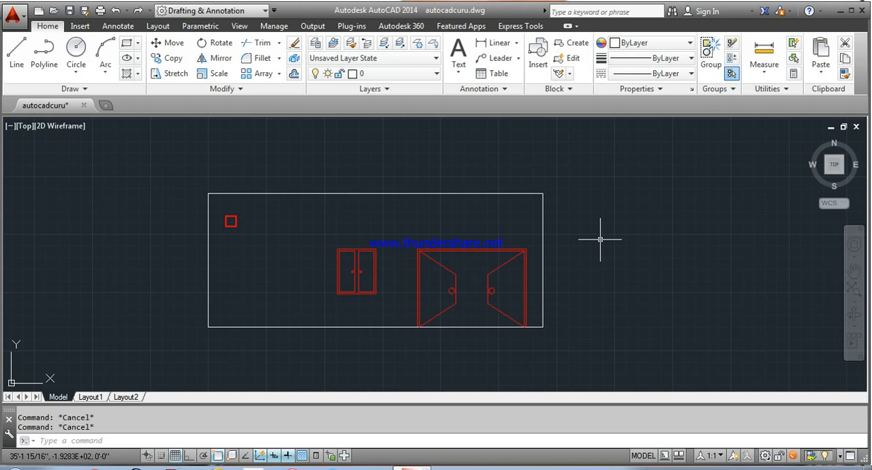
Step: Offset the elevation's top line 6" upwards
{"action": "type", "text": "o"}
{"action": "key", "text": "Return"}
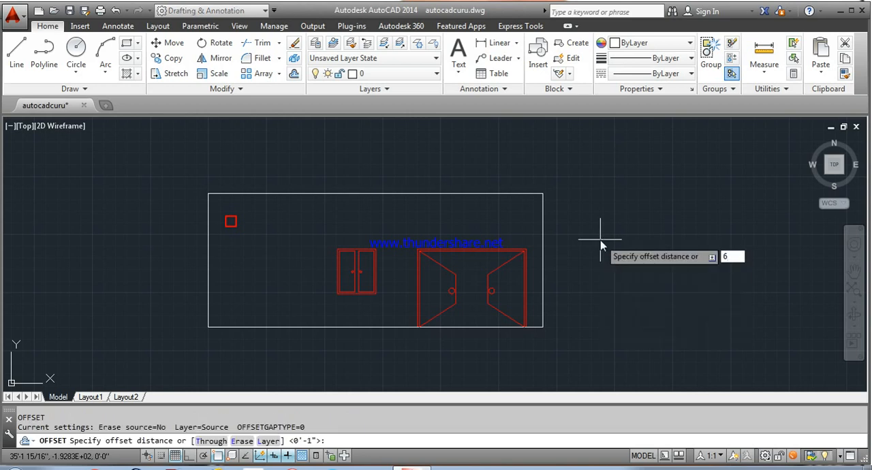
{"action": "key", "text": "Return"}
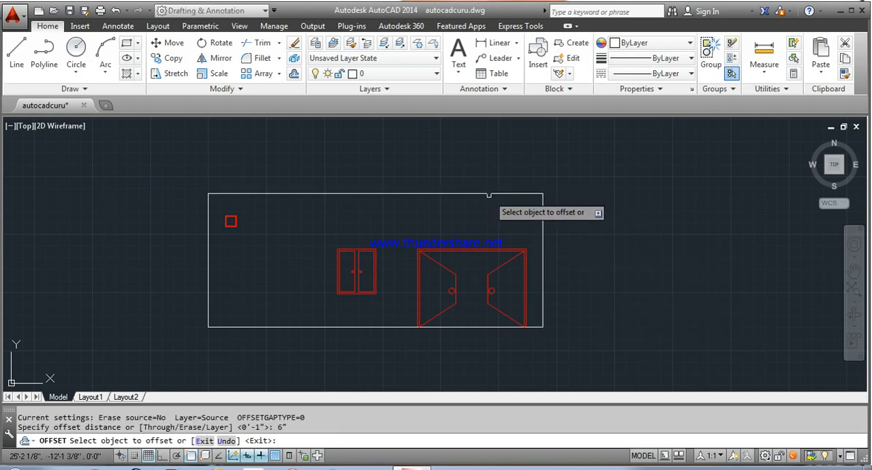
{"action": "left_click", "coordinate": [488, 194]}
{"action": "left_click", "coordinate": [492, 171]}
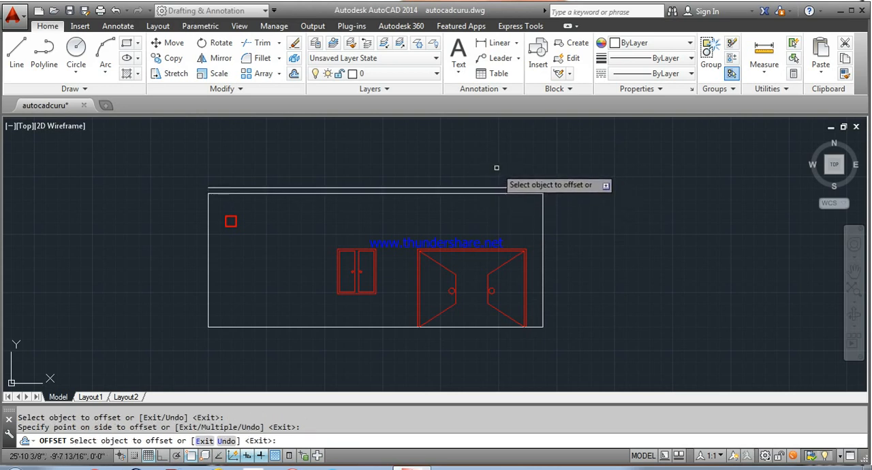
{"action": "right_click", "coordinate": [550, 166]}
{"action": "left_click", "coordinate": [565, 169]}
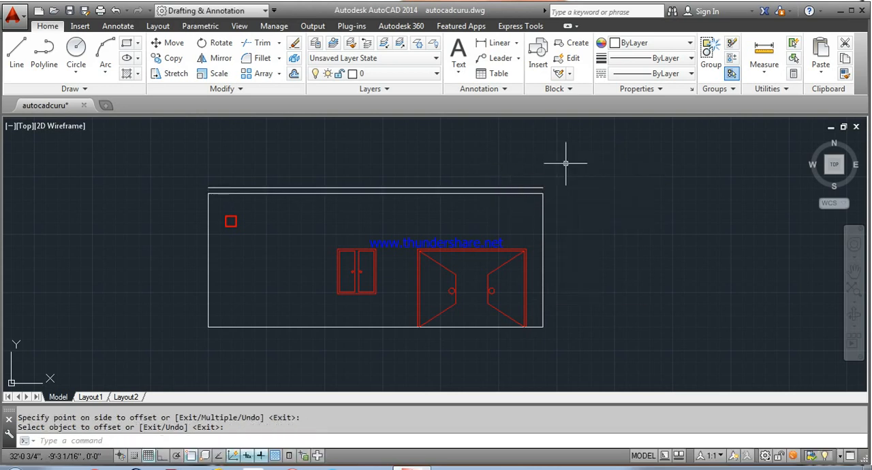
Step: Extend both vertical side lines of the elevation up to the upper offset line, closing the band's ends
{"action": "type", "text": "ex"}
{"action": "key", "text": "Return"}
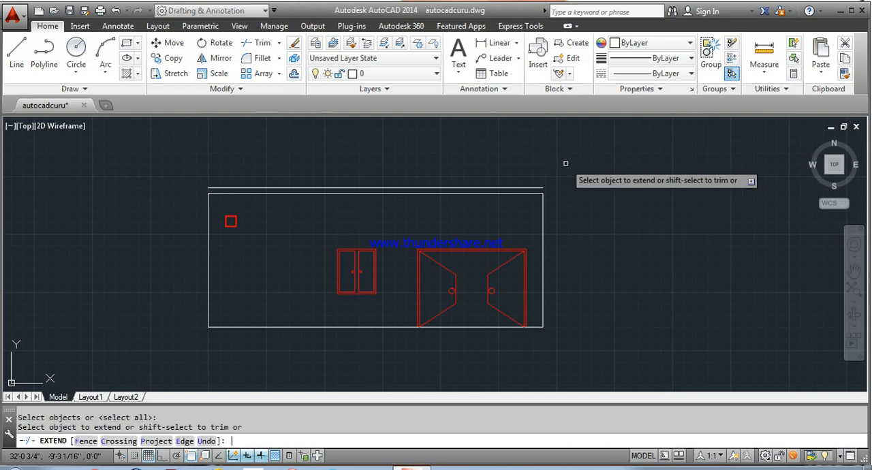
{"action": "left_click", "coordinate": [543, 199]}
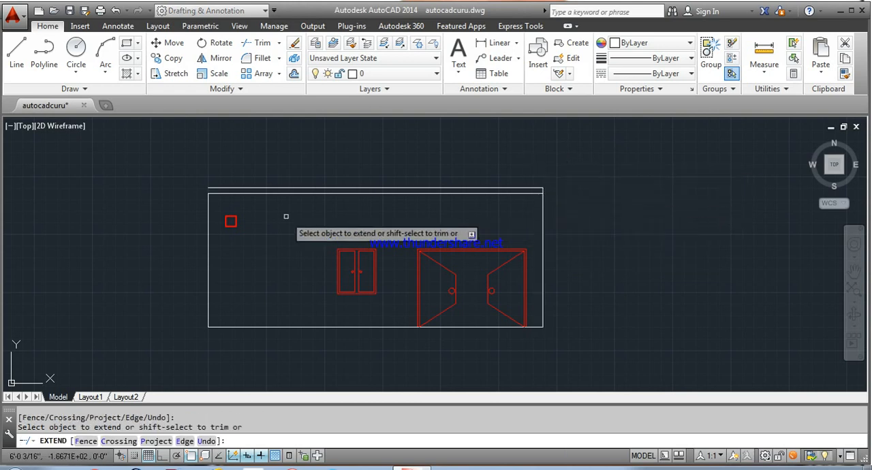
{"action": "left_click", "coordinate": [208, 200]}
{"action": "right_click", "coordinate": [231, 173]}
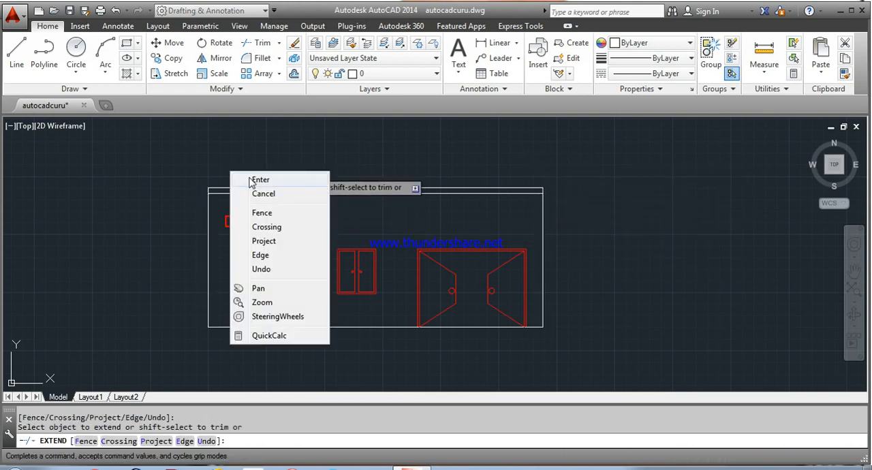
{"action": "left_click", "coordinate": [252, 180]}
Step: Draw a 3' by 3' square from straight lines with Ortho on, in the empty space to the right of the elevation
{"action": "middle_click_drag", "start_coordinate": [598, 208], "coordinate": [534, 242]}
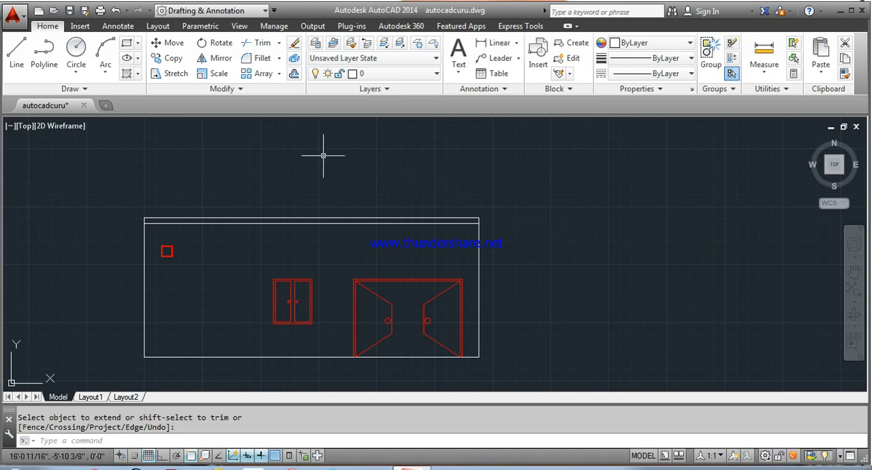
{"action": "left_click", "coordinate": [19, 60]}
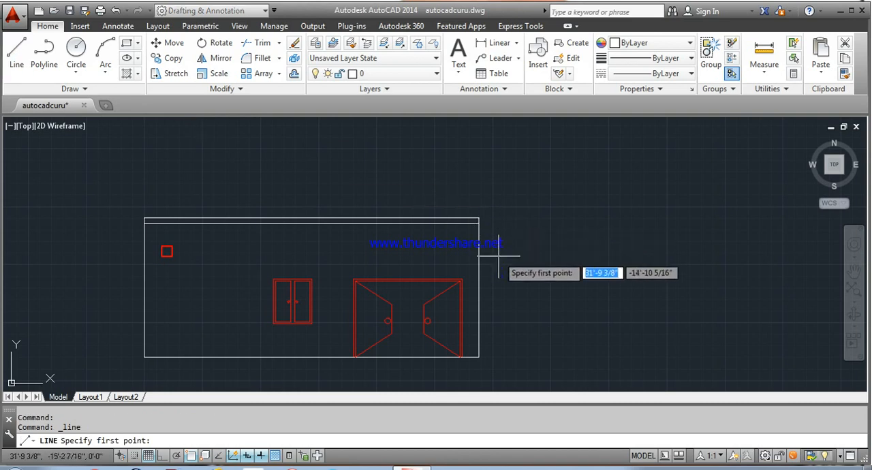
{"action": "left_click", "coordinate": [531, 277]}
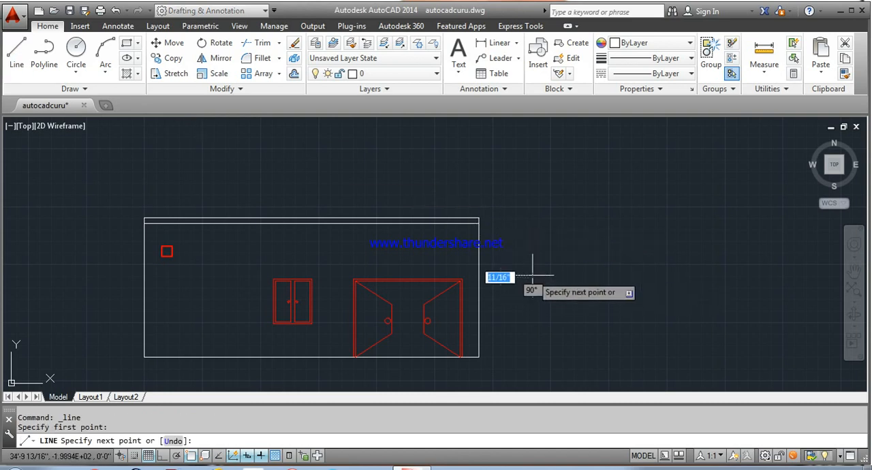
{"action": "left_click", "coordinate": [163, 455]}
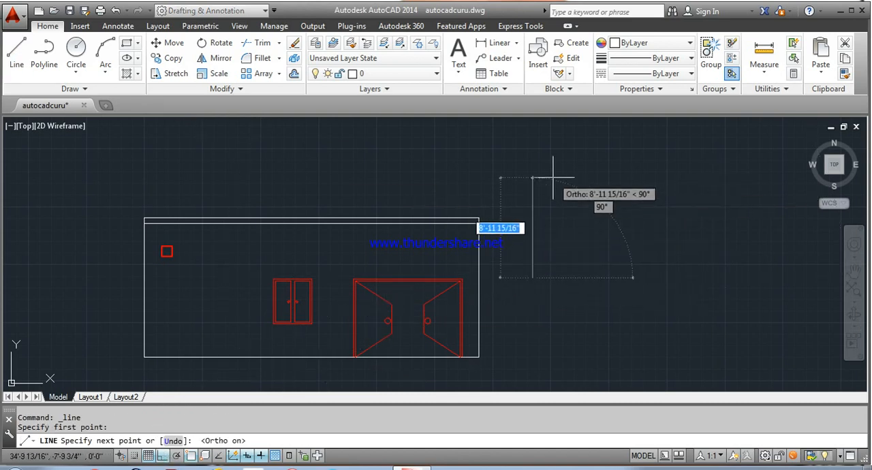
{"action": "type", "text": "3"}
{"action": "key", "text": "Return"}
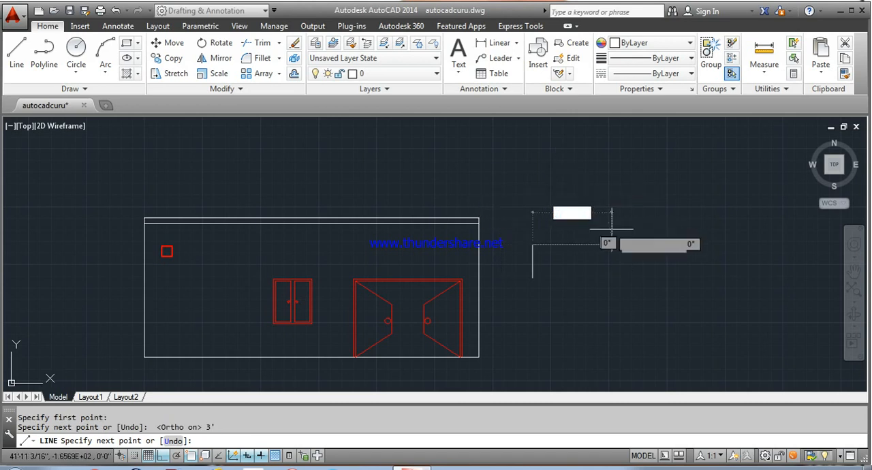
{"action": "type", "text": "3"}
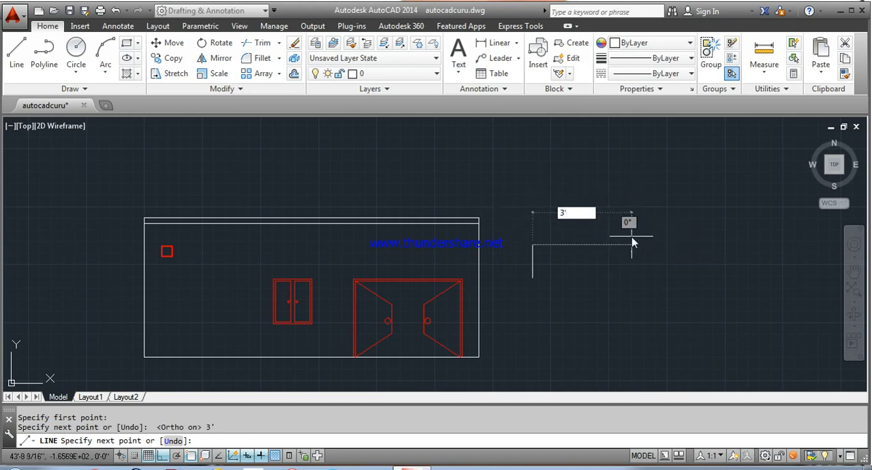
{"action": "key", "text": "Return"}
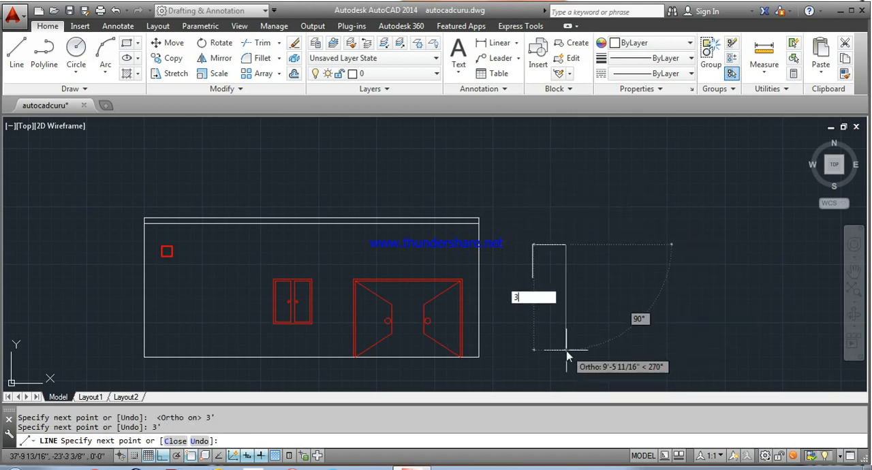
{"action": "type", "text": "3"}
{"action": "key", "text": "Return"}
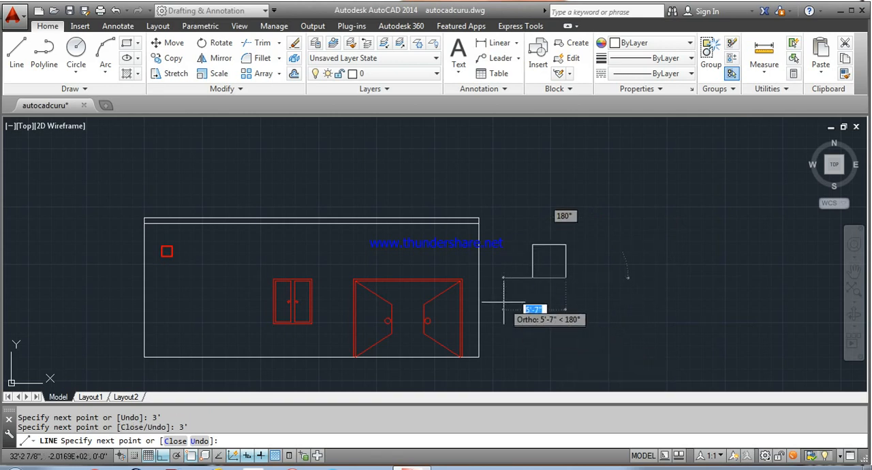
{"action": "right_click", "coordinate": [531, 278]}
{"action": "left_click", "coordinate": [600, 282]}
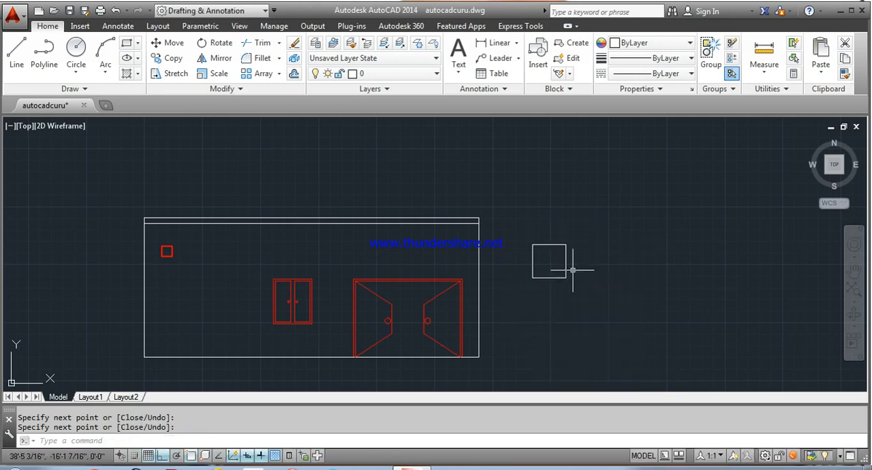
Step: Offset the new square's top side downwards twice, by 6" each time
{"action": "scroll", "coordinate": [566, 263], "scroll_direction": "up", "scroll_amount": 8}
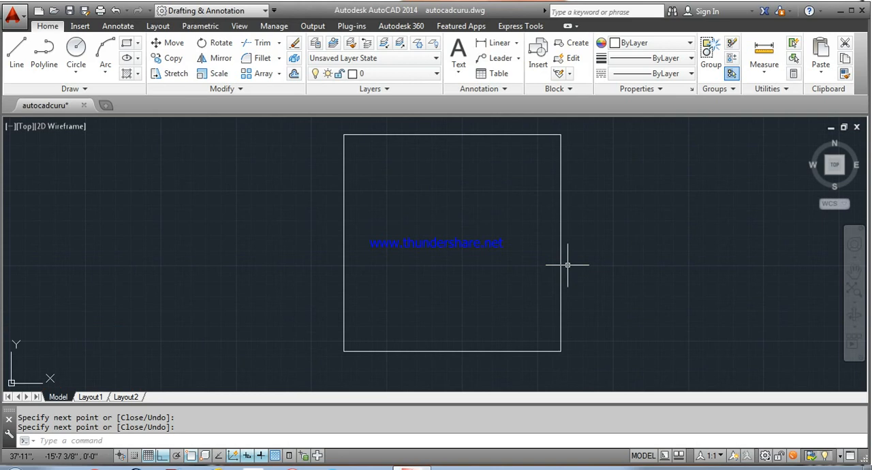
{"action": "type", "text": "o"}
{"action": "key", "text": "Return"}
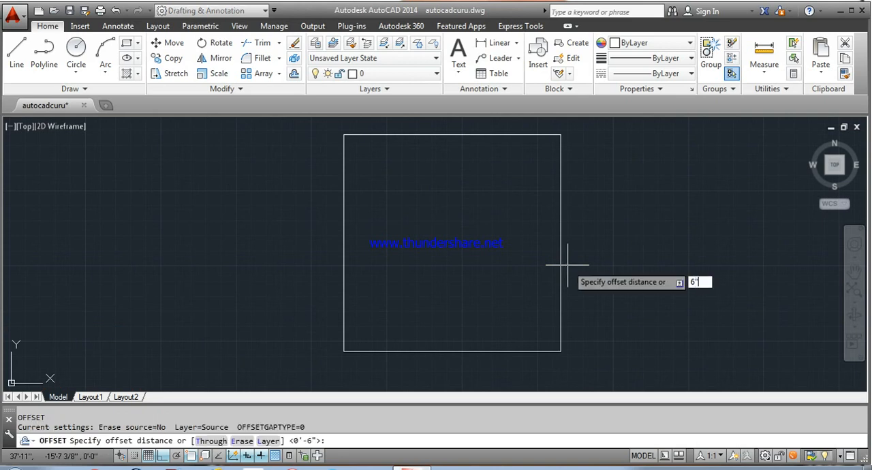
{"action": "type", "text": "6\""}
{"action": "key", "text": "Return"}
{"action": "left_click", "coordinate": [469, 135]}
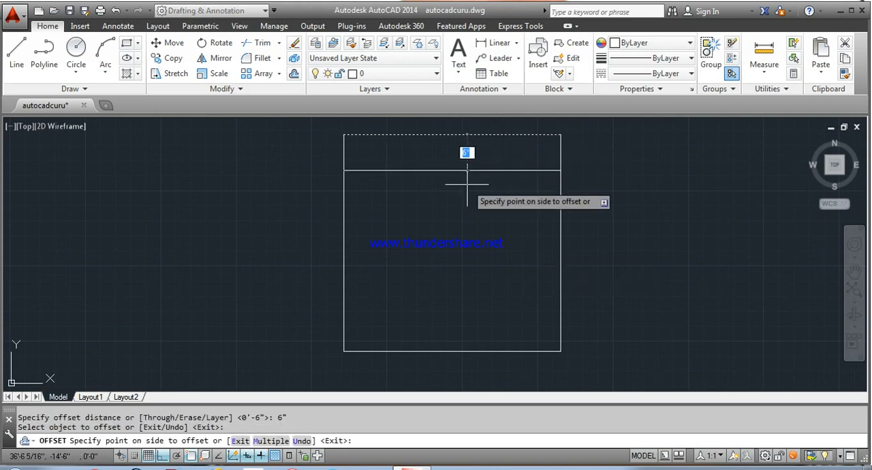
{"action": "left_click", "coordinate": [468, 181]}
{"action": "left_click", "coordinate": [467, 171]}
{"action": "left_click", "coordinate": [484, 217]}
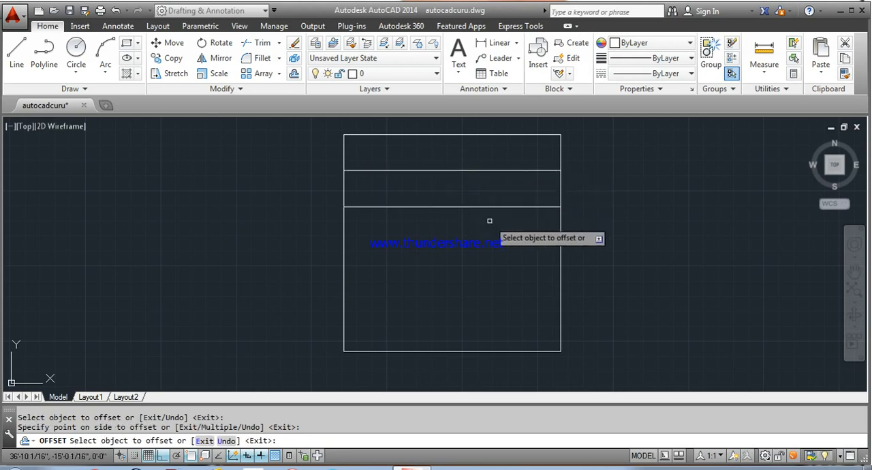
Step: Offset the square's right and left sides inwards twice each, at 6" spacing
{"action": "left_click", "coordinate": [555, 252]}
{"action": "left_click", "coordinate": [522, 253]}
{"action": "left_click", "coordinate": [525, 244]}
{"action": "left_click", "coordinate": [503, 240]}
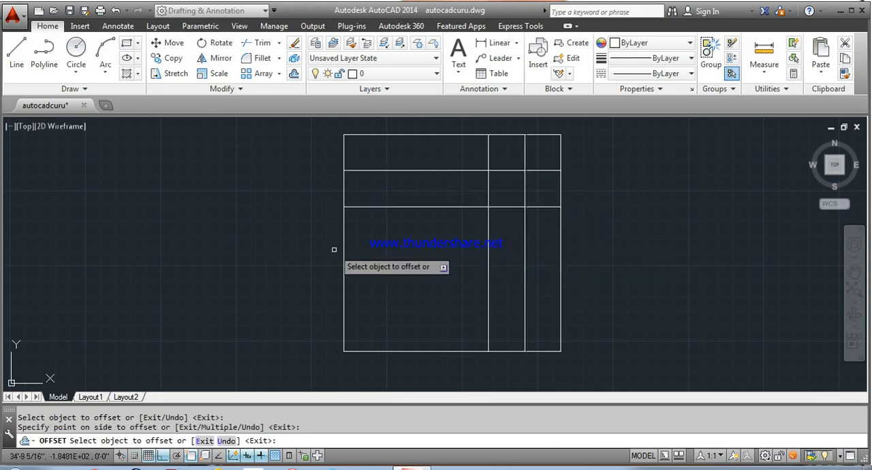
{"action": "left_click", "coordinate": [344, 252]}
{"action": "left_click", "coordinate": [371, 254]}
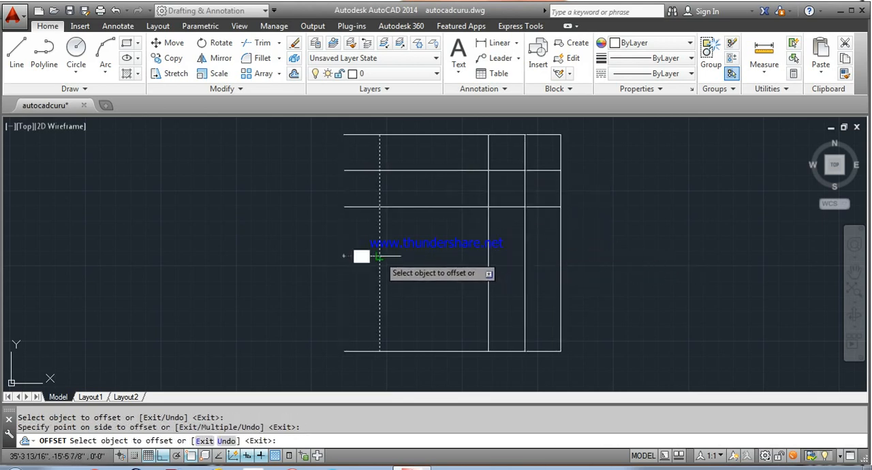
{"action": "left_click", "coordinate": [380, 257]}
{"action": "left_click", "coordinate": [407, 307]}
Step: Offset the square's bottom side upwards twice, by 6" each time, to complete the guide grid
{"action": "left_click", "coordinate": [443, 352]}
{"action": "left_click", "coordinate": [451, 311]}
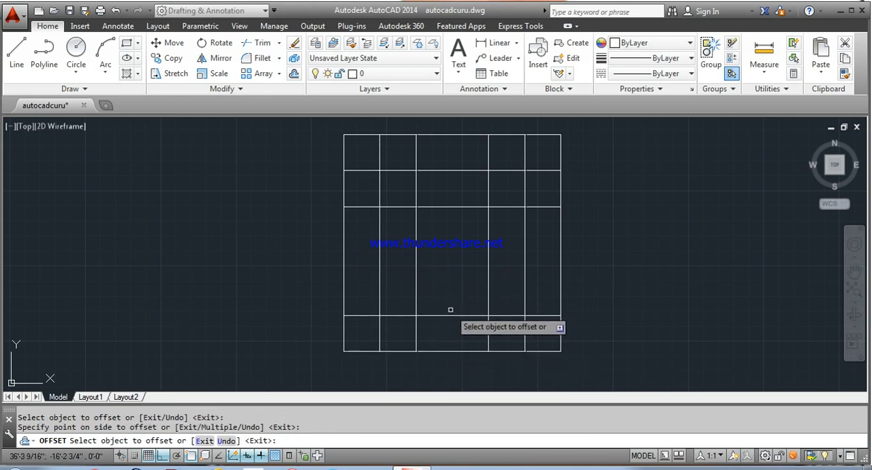
{"action": "left_click", "coordinate": [450, 315]}
{"action": "left_click", "coordinate": [450, 272]}
{"action": "right_click", "coordinate": [454, 252]}
{"action": "left_click", "coordinate": [475, 261]}
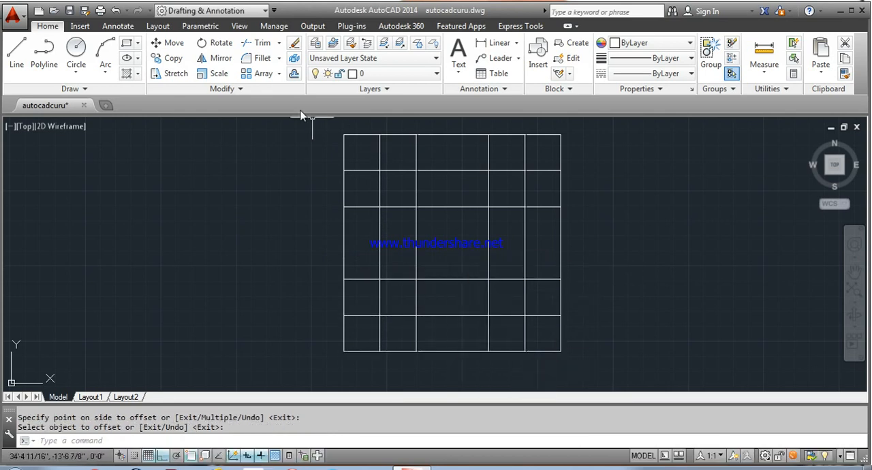
Step: Start a polyline at the grid's lower-left corner, stepping along two 6" cells, and continue it with an arc across the central cell
{"action": "left_click", "coordinate": [44, 52]}
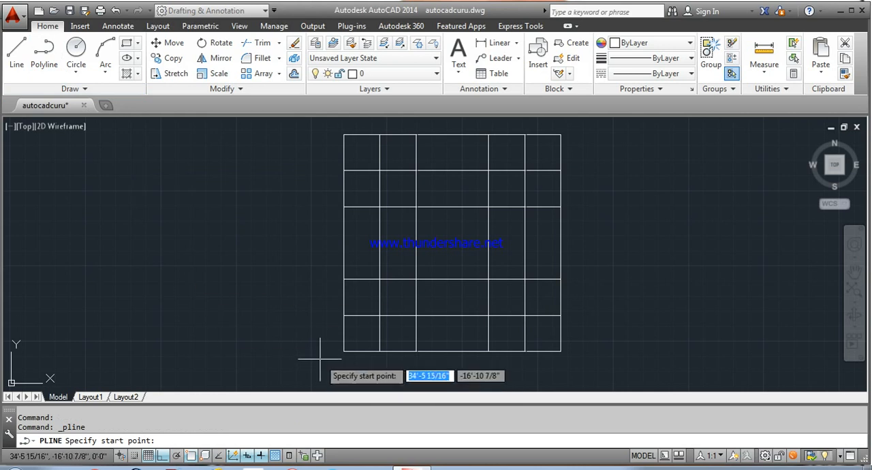
{"action": "left_click", "coordinate": [345, 351]}
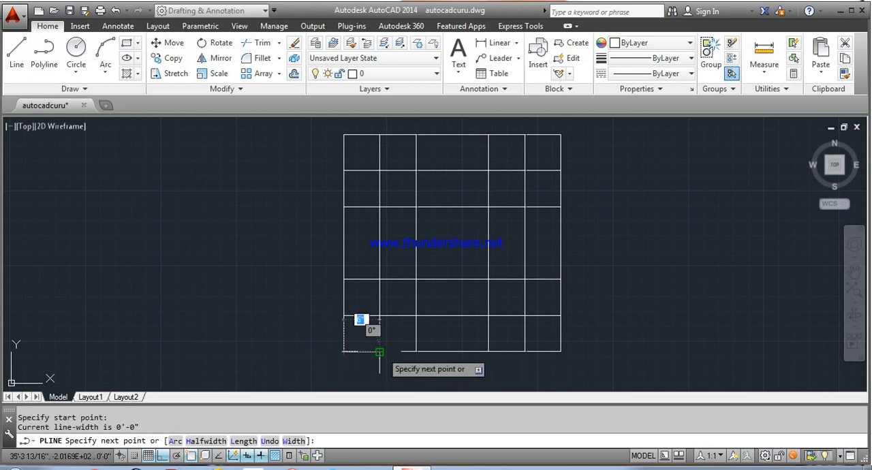
{"action": "left_click", "coordinate": [381, 316]}
{"action": "left_click", "coordinate": [416, 316]}
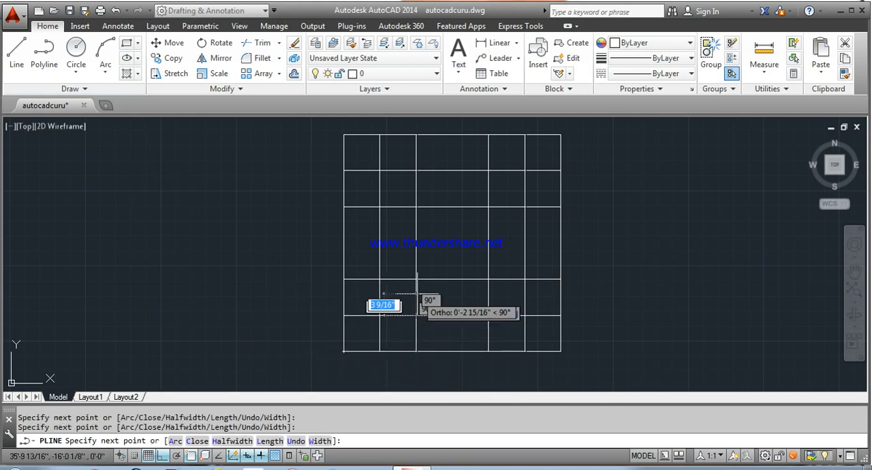
{"action": "left_click", "coordinate": [416, 280]}
{"action": "type", "text": "a"}
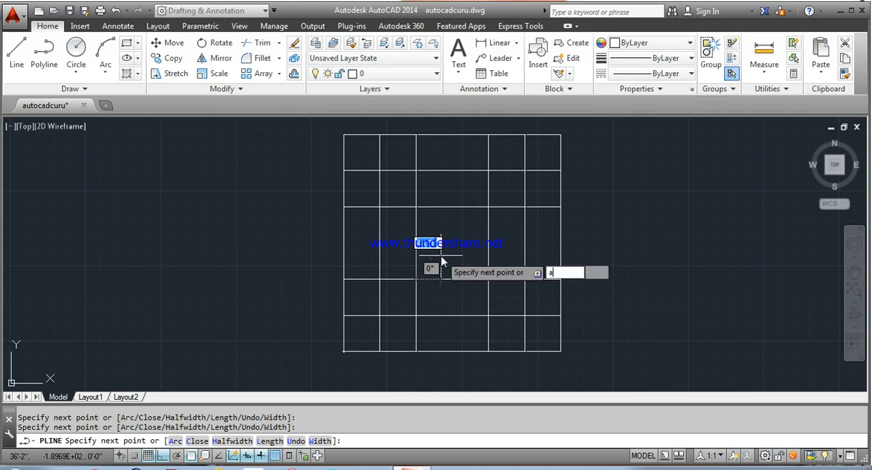
{"action": "key", "text": "Return"}
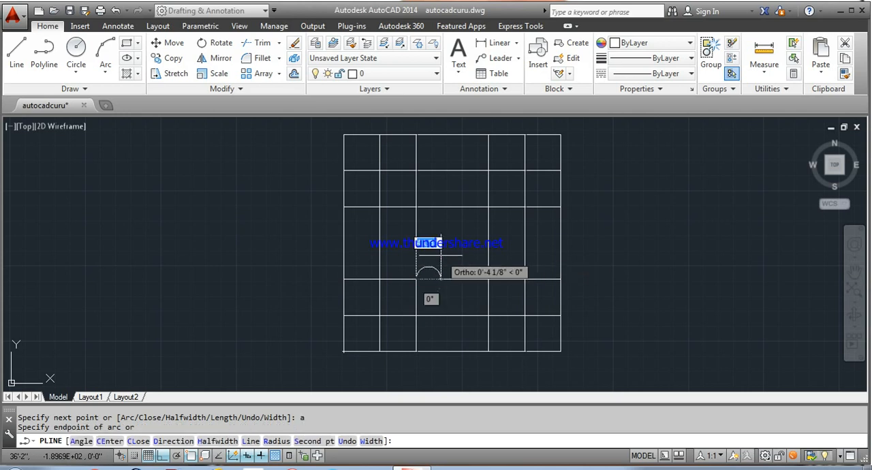
{"action": "left_click", "coordinate": [486, 206]}
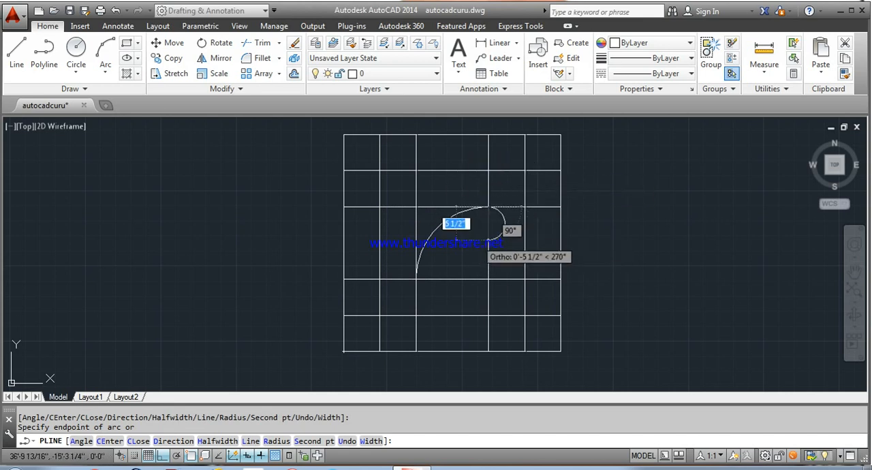
Step: Complete the polyline with straight 6" steps from the arc's end up to the grid's upper-right corner
{"action": "type", "text": "l"}
{"action": "key", "text": "Return"}
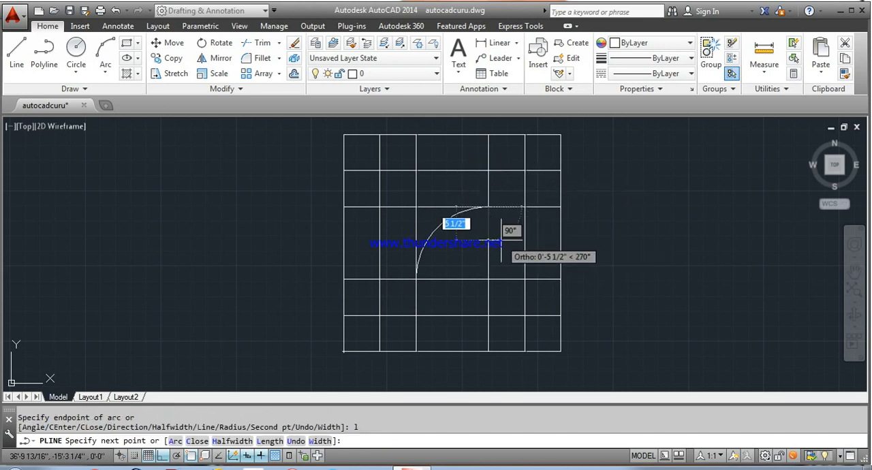
{"action": "left_click", "coordinate": [524, 206]}
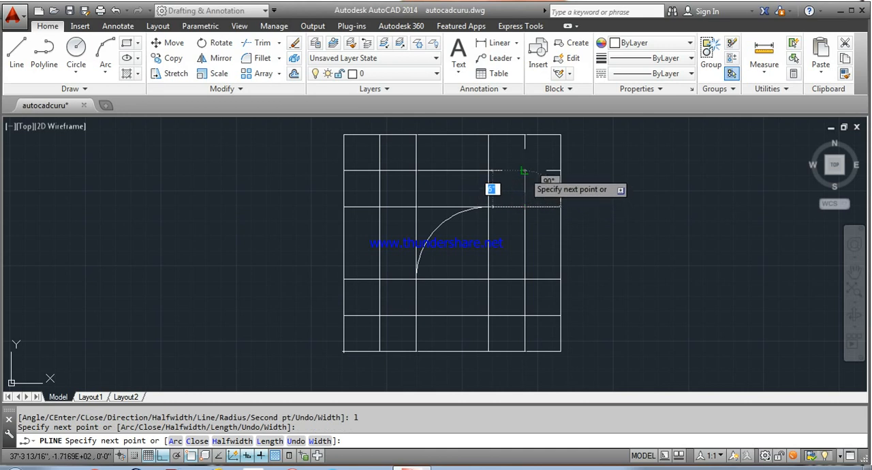
{"action": "left_click", "coordinate": [524, 171]}
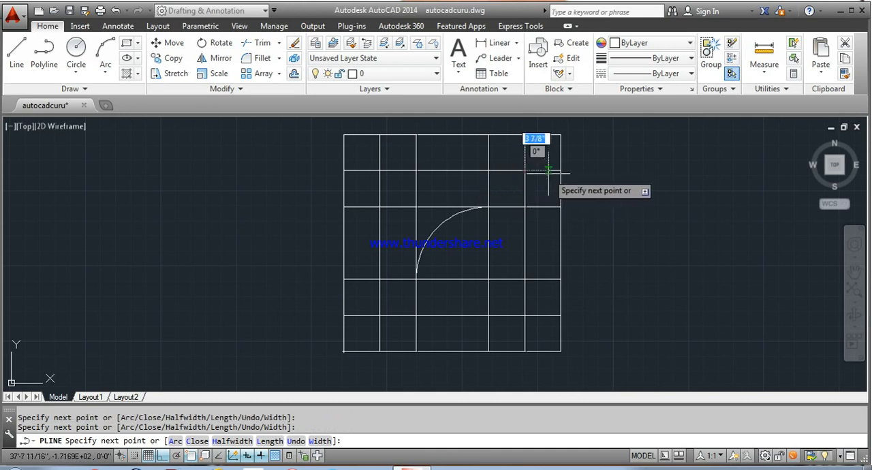
{"action": "right_click", "coordinate": [560, 134]}
{"action": "left_click", "coordinate": [583, 143]}
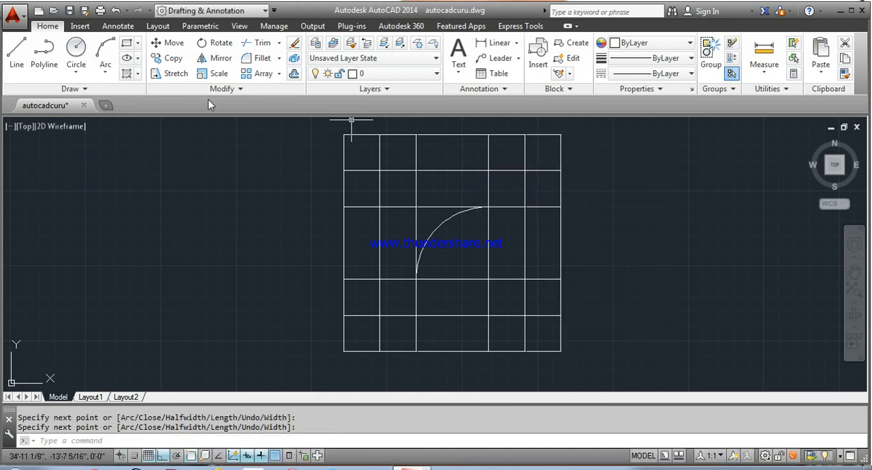
Step: Copy the stepped profile polyline from its lower-left end to the elevation's top-right corner
{"action": "left_click", "coordinate": [179, 59]}
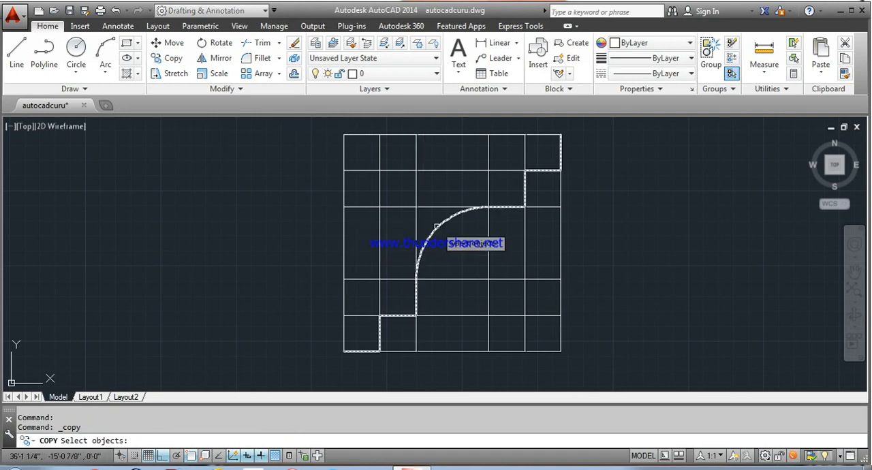
{"action": "left_click", "coordinate": [437, 229]}
{"action": "scroll", "coordinate": [436, 226], "scroll_direction": "down", "scroll_amount": 6}
{"action": "key", "text": "Return"}
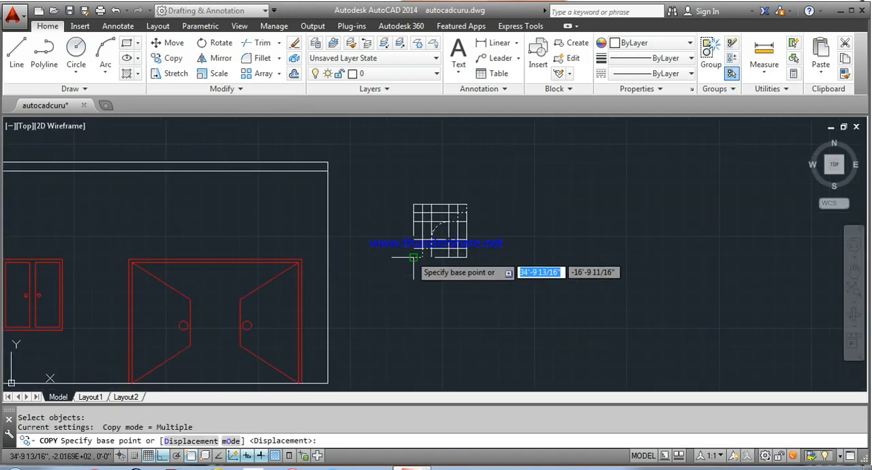
{"action": "left_click", "coordinate": [413, 258]}
{"action": "left_click", "coordinate": [328, 162]}
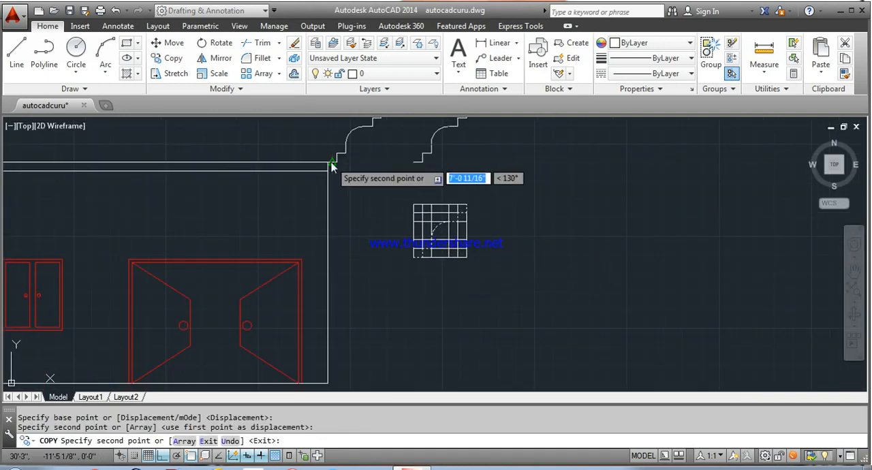
{"action": "right_click", "coordinate": [331, 163]}
{"action": "left_click", "coordinate": [362, 171]}
Step: Mirror the right cornice profile about a vertical line through the midpoint of the elevation's top edge, keeping the original
{"action": "left_click", "coordinate": [216, 60]}
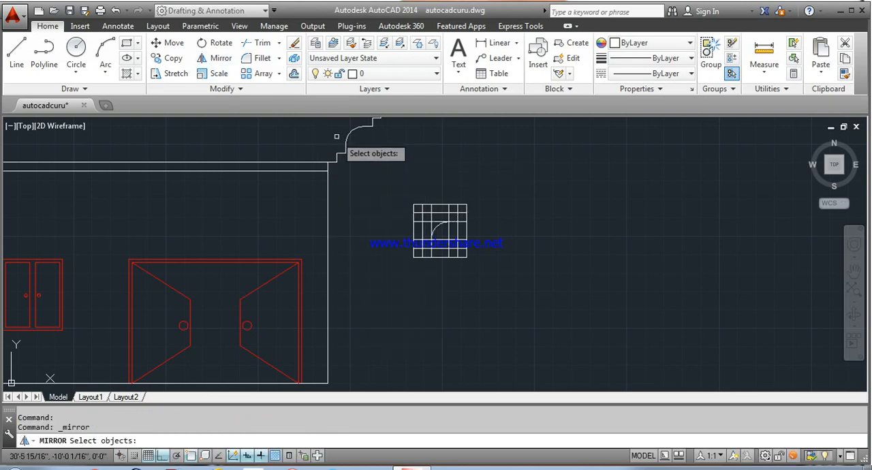
{"action": "left_click", "coordinate": [346, 138]}
{"action": "key", "text": "Return"}
{"action": "scroll", "coordinate": [409, 145], "scroll_direction": "down", "scroll_amount": 5}
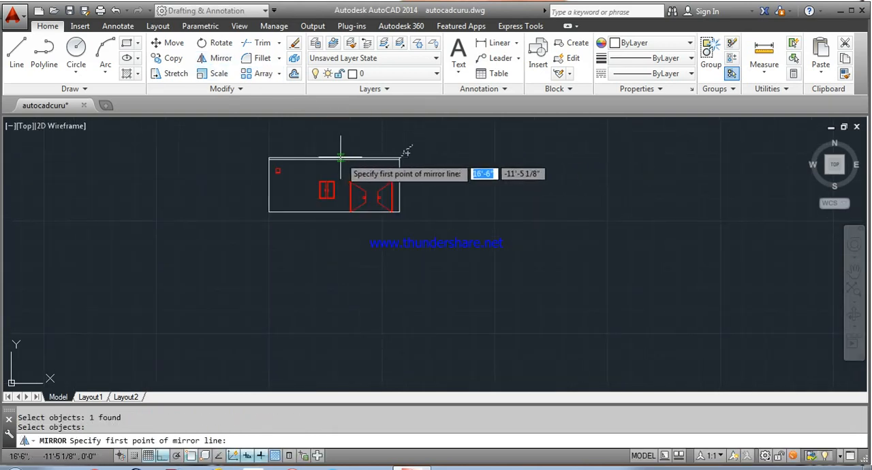
{"action": "scroll", "coordinate": [321, 158], "scroll_direction": "up", "scroll_amount": 5}
{"action": "left_click", "coordinate": [311, 146]}
{"action": "left_click", "coordinate": [311, 128]}
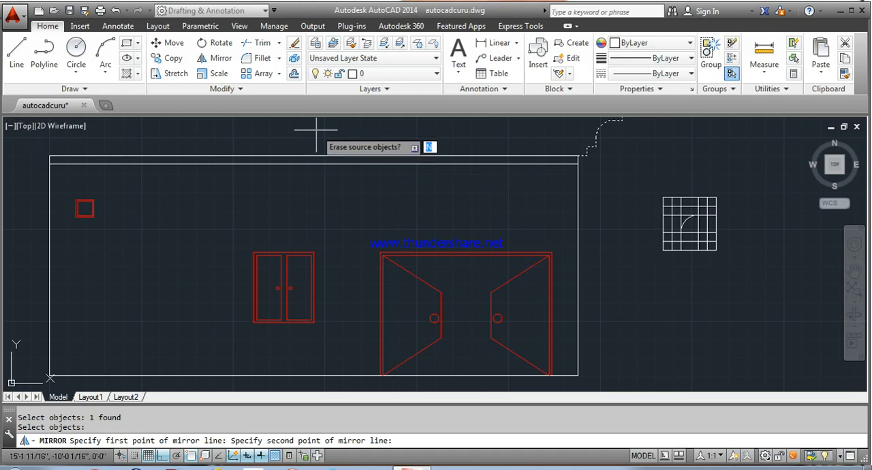
{"action": "scroll", "coordinate": [314, 130], "scroll_direction": "down", "scroll_amount": 4}
{"action": "middle_click_drag", "start_coordinate": [314, 133], "coordinate": [338, 218]}
{"action": "right_click", "coordinate": [356, 185]}
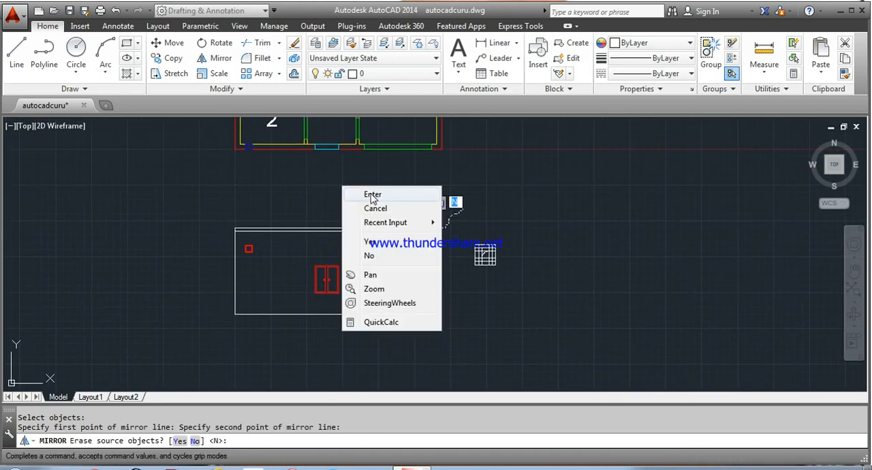
{"action": "left_click", "coordinate": [371, 192]}
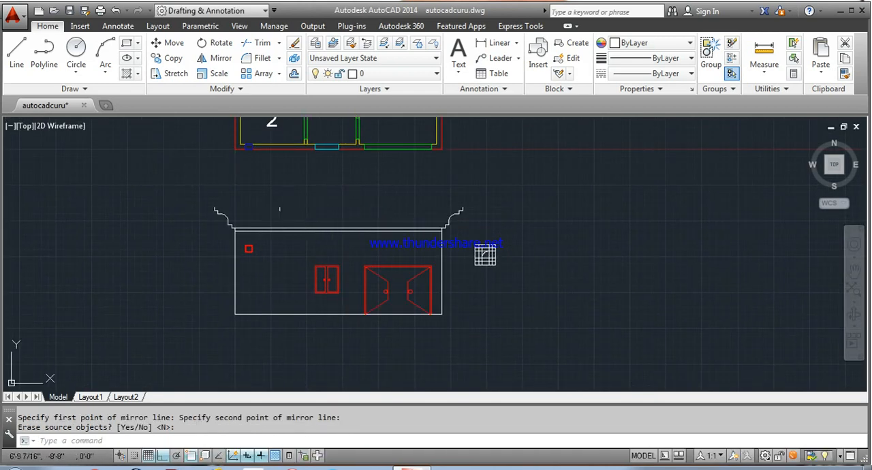
Step: Draw a horizontal line joining the top ends of the left and right cornice profiles
{"action": "scroll", "coordinate": [280, 210], "scroll_direction": "up", "scroll_amount": 2}
{"action": "middle_click_drag", "start_coordinate": [283, 205], "coordinate": [249, 218]}
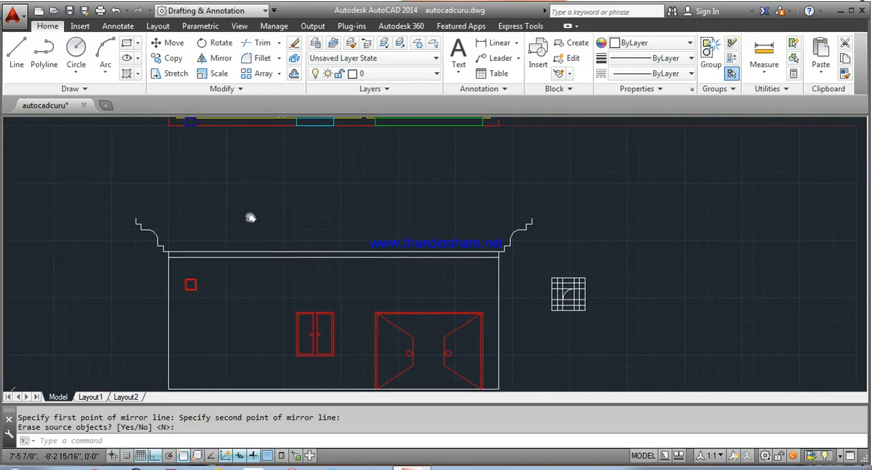
{"action": "left_click", "coordinate": [15, 53]}
{"action": "left_click", "coordinate": [133, 218]}
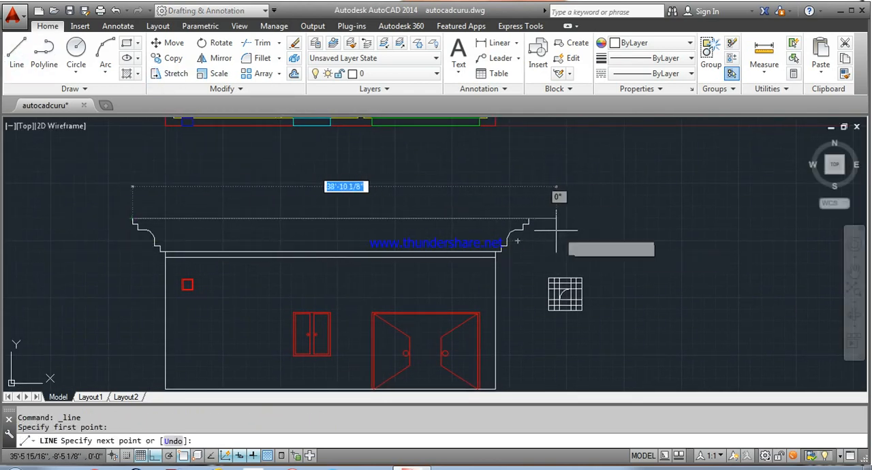
{"action": "left_click", "coordinate": [529, 219]}
{"action": "right_click", "coordinate": [529, 219]}
{"action": "left_click", "coordinate": [566, 232]}
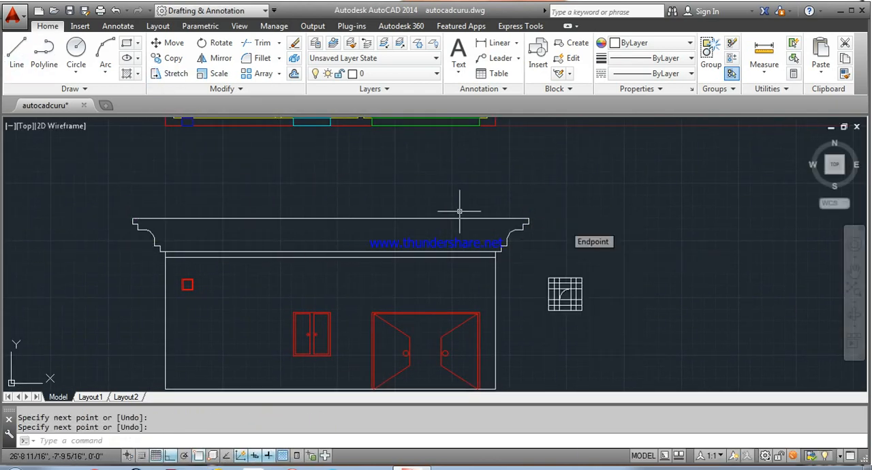
Step: Draw a second horizontal line between the inner corners of the topmost steps of the two cornice profiles
{"action": "left_click", "coordinate": [28, 53]}
{"action": "scroll", "coordinate": [127, 225], "scroll_direction": "up", "scroll_amount": 2}
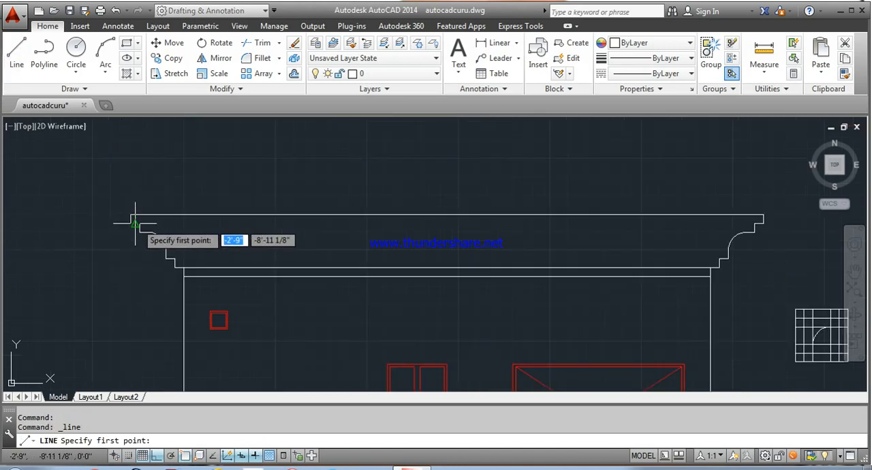
{"action": "left_click", "coordinate": [139, 223]}
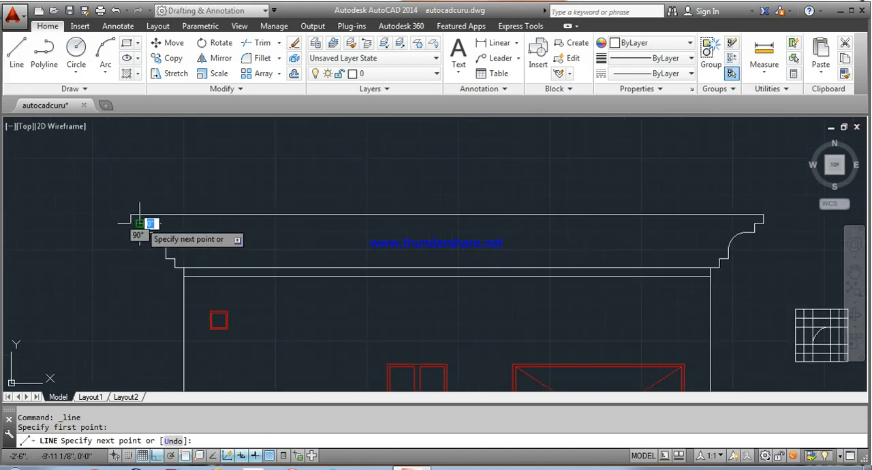
{"action": "left_click", "coordinate": [754, 223]}
{"action": "right_click", "coordinate": [755, 223]}
{"action": "left_click", "coordinate": [781, 228]}
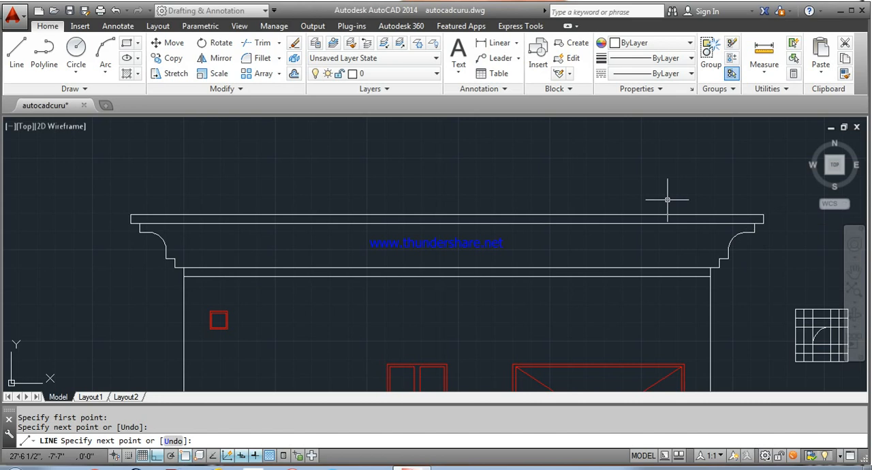
Step: Draw a horizontal line between the two cornice profiles along the upper edge of their lowest step
{"action": "left_click", "coordinate": [11, 58]}
{"action": "left_click", "coordinate": [174, 258]}
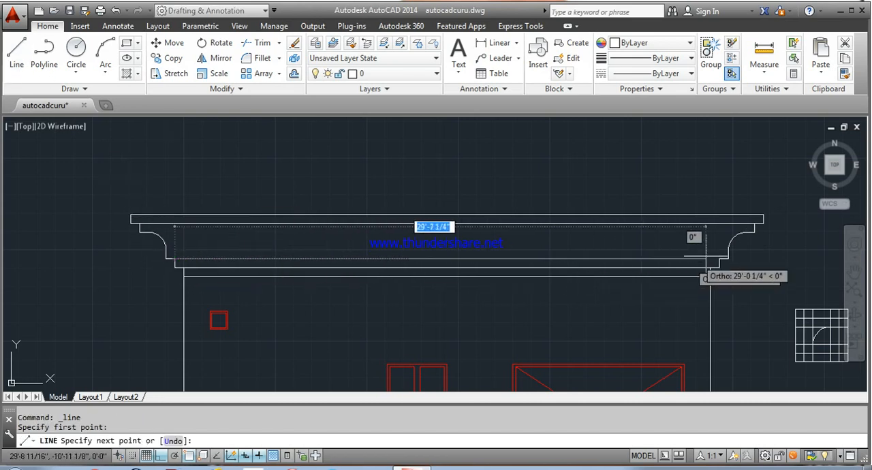
{"action": "left_click", "coordinate": [721, 257]}
{"action": "right_click", "coordinate": [721, 259]}
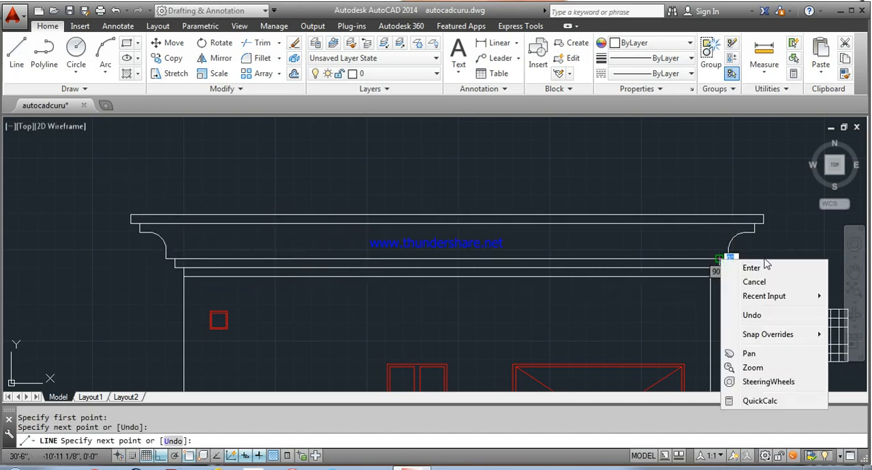
{"action": "left_click", "coordinate": [752, 268]}
Step: Offset the elevation's bottom line 2' downwards for the plinth base
{"action": "scroll", "coordinate": [633, 308], "scroll_direction": "down", "scroll_amount": 3}
{"action": "mouse_move", "coordinate": [633, 308]}
{"action": "middle_mouse_down"}
{"action": "mouse_move", "coordinate": [485, 212]}
{"action": "mouse_move", "coordinate": [478, 242]}
{"action": "middle_mouse_up"}
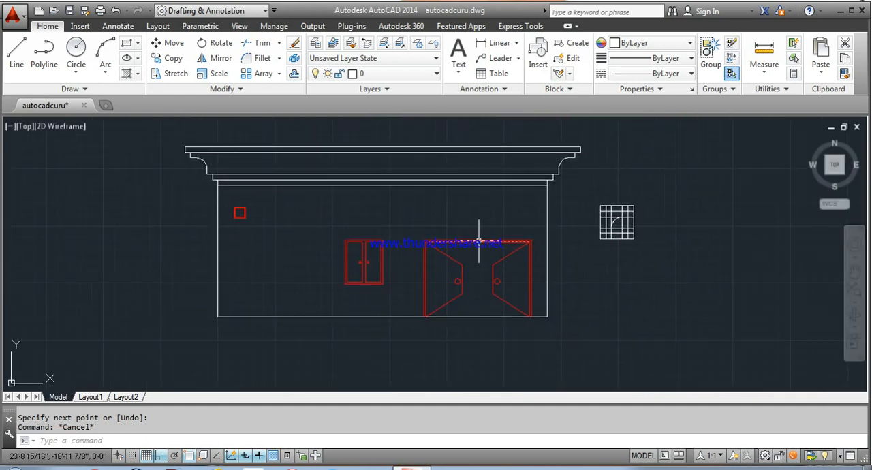
{"action": "key", "text": "Return"}
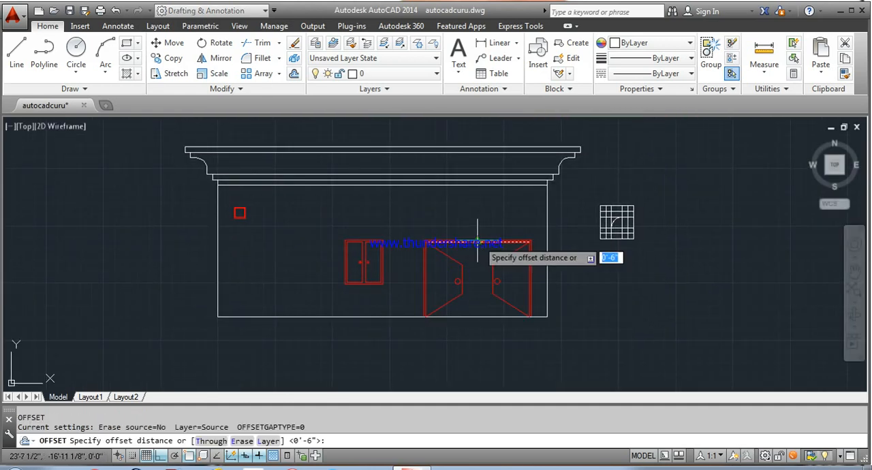
{"action": "type", "text": "2'"}
{"action": "key", "text": "Return"}
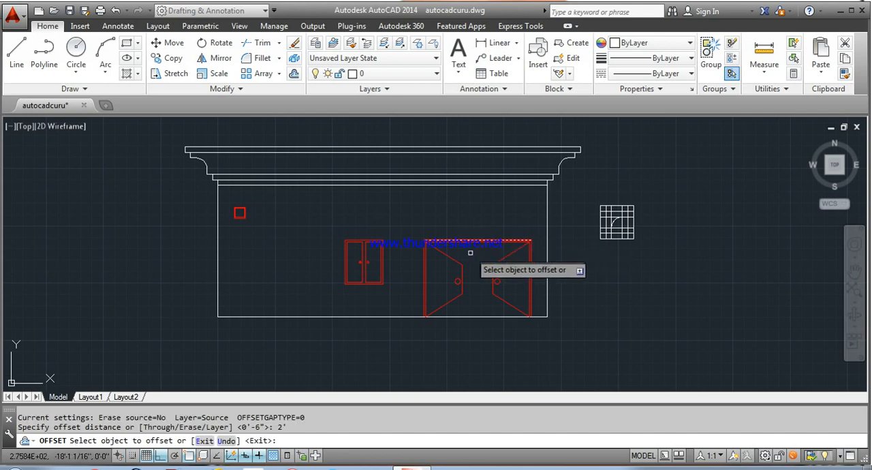
{"action": "left_click", "coordinate": [346, 316]}
{"action": "left_click", "coordinate": [344, 339]}
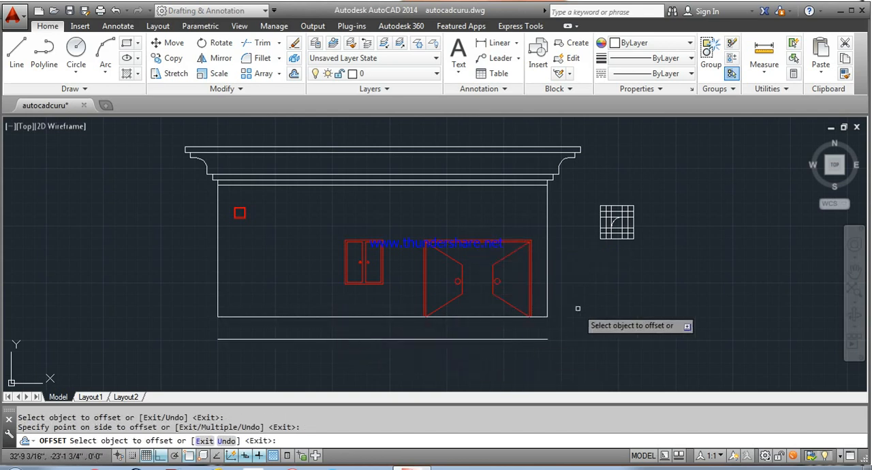
{"action": "right_click", "coordinate": [618, 310]}
{"action": "left_click", "coordinate": [619, 312]}
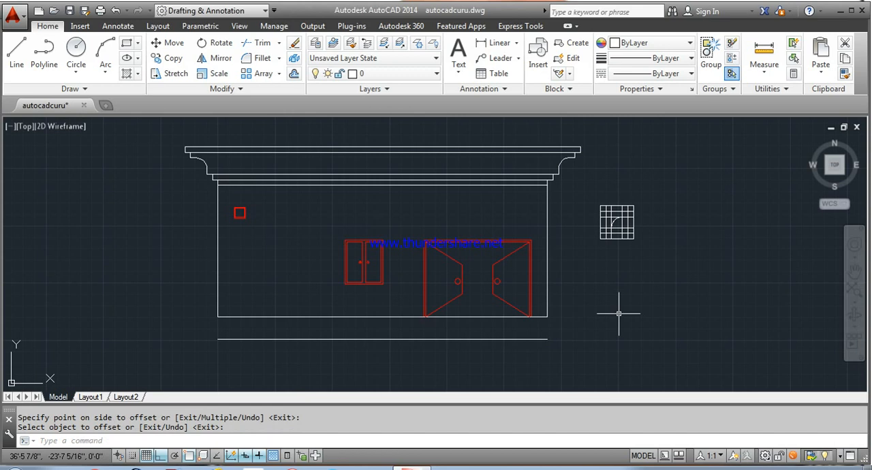
Step: Extend the elevation's side lines down to the plinth's base line
{"action": "type", "text": "ex"}
{"action": "key", "text": "Return"}
{"action": "key", "text": "Return"}
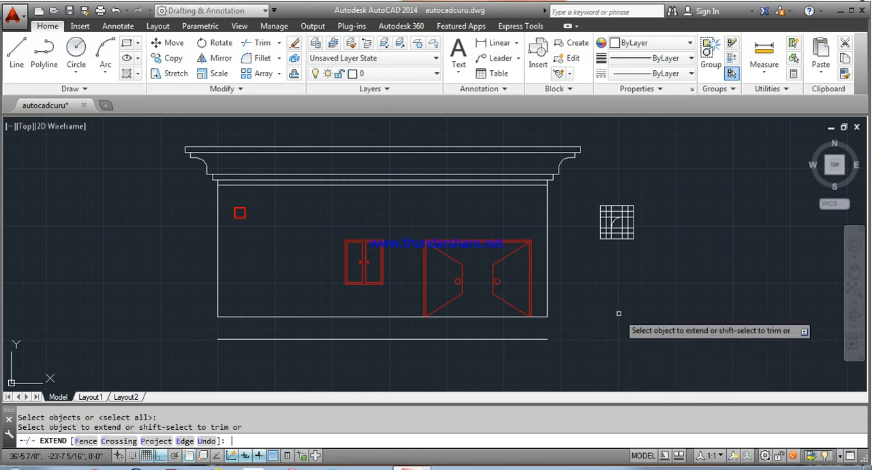
{"action": "left_click", "coordinate": [549, 310]}
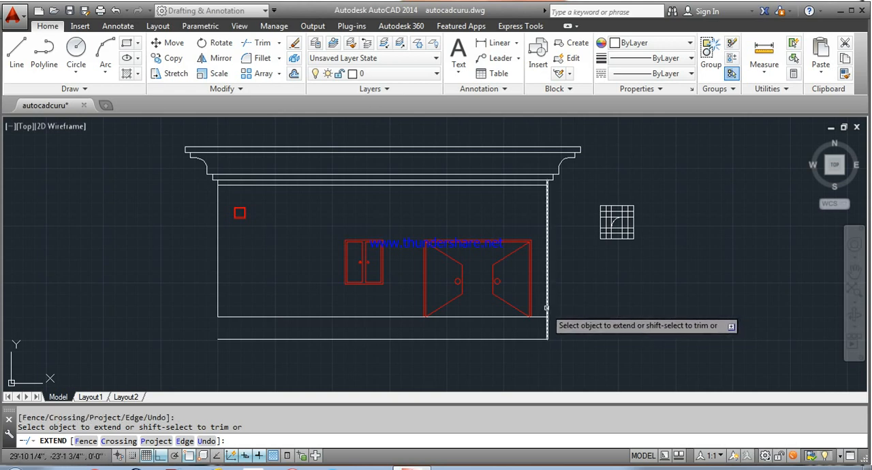
{"action": "right_click", "coordinate": [281, 290]}
{"action": "left_click", "coordinate": [305, 293]}
Step: Hatch the wall around the door, window and small opening with the BRICK pattern at a scale of 20
{"action": "scroll", "coordinate": [348, 221], "scroll_direction": "down", "scroll_amount": 2}
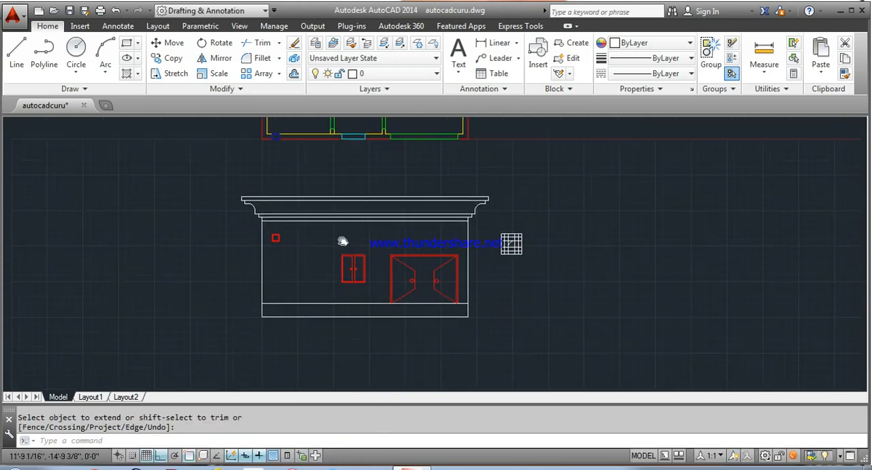
{"action": "scroll", "coordinate": [317, 245], "scroll_direction": "up", "scroll_amount": 2}
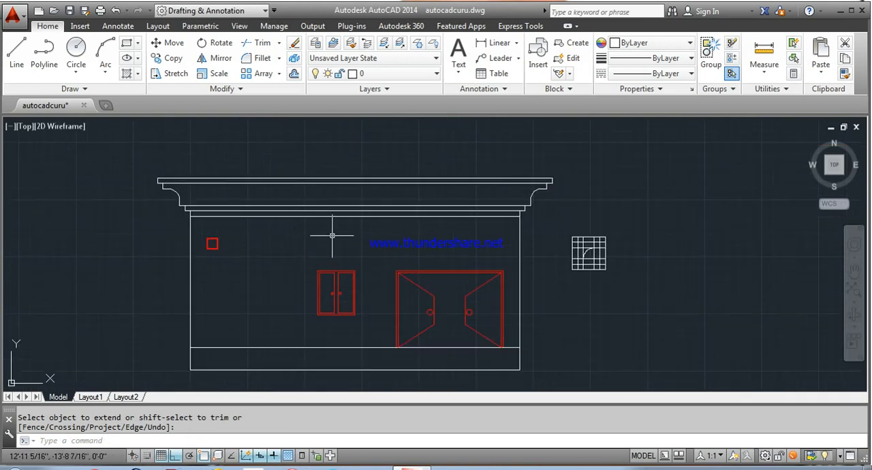
{"action": "left_click", "coordinate": [126, 75]}
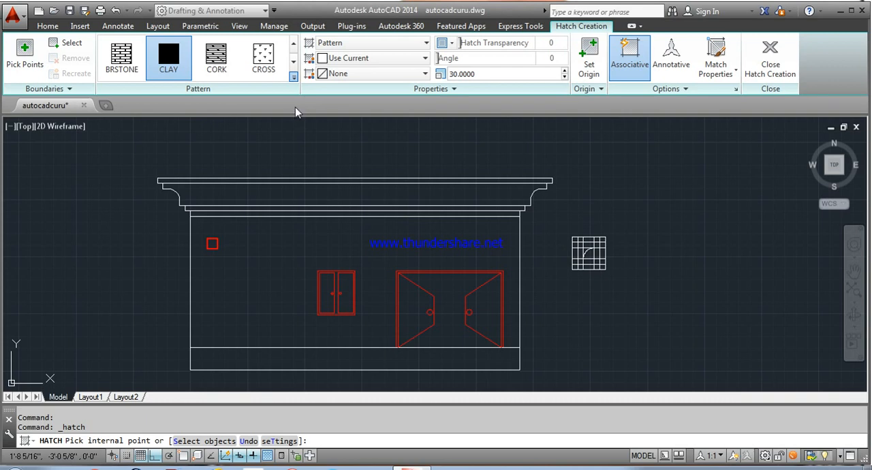
{"action": "left_click", "coordinate": [268, 75]}
{"action": "left_click", "coordinate": [290, 252]}
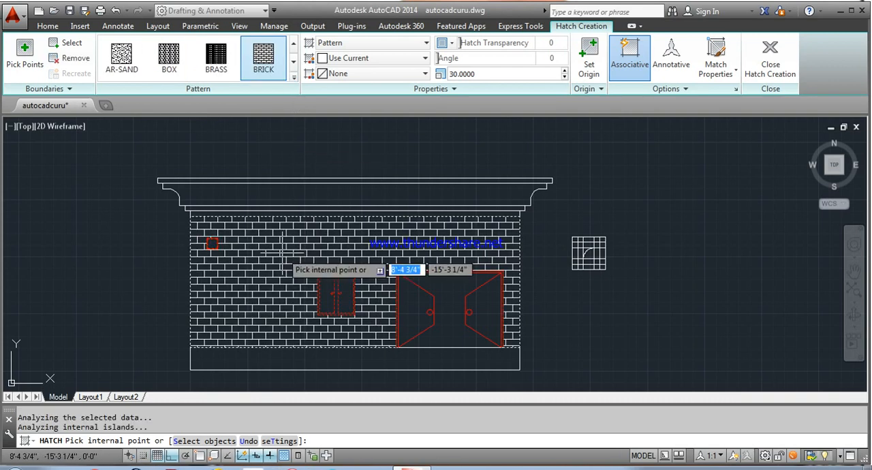
{"action": "left_click", "coordinate": [478, 75]}
{"action": "type", "text": "20"}
{"action": "key", "text": "Return"}
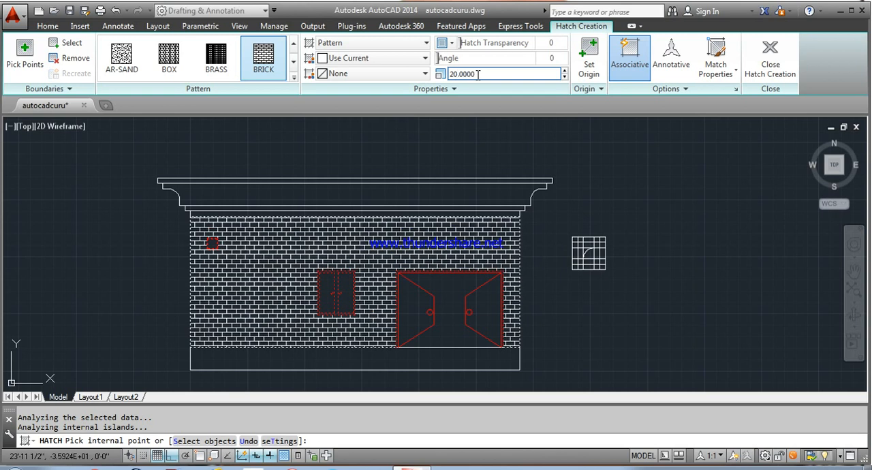
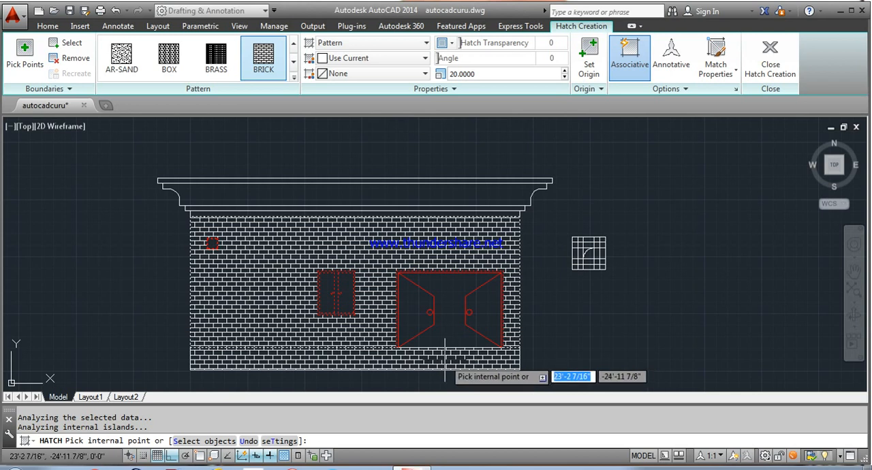
Step: Finish the brick hatch on the wall and change its color to Red
{"action": "right_click", "coordinate": [611, 185]}
{"action": "left_click", "coordinate": [634, 196]}
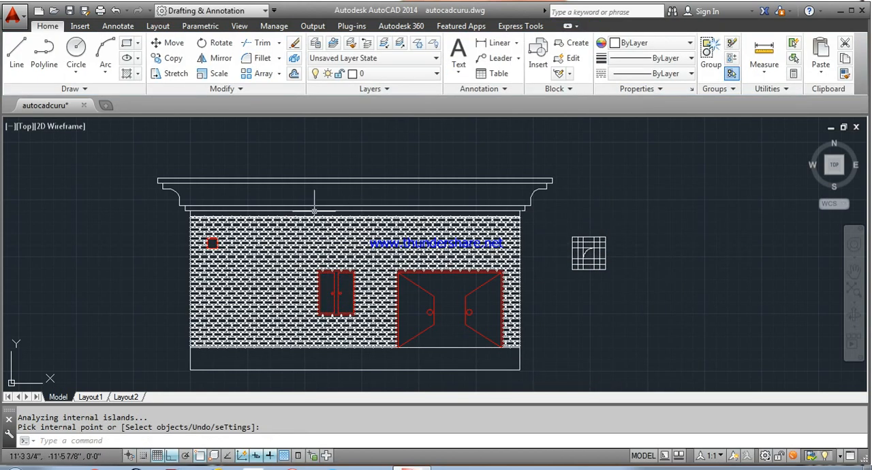
{"action": "left_click", "coordinate": [346, 244]}
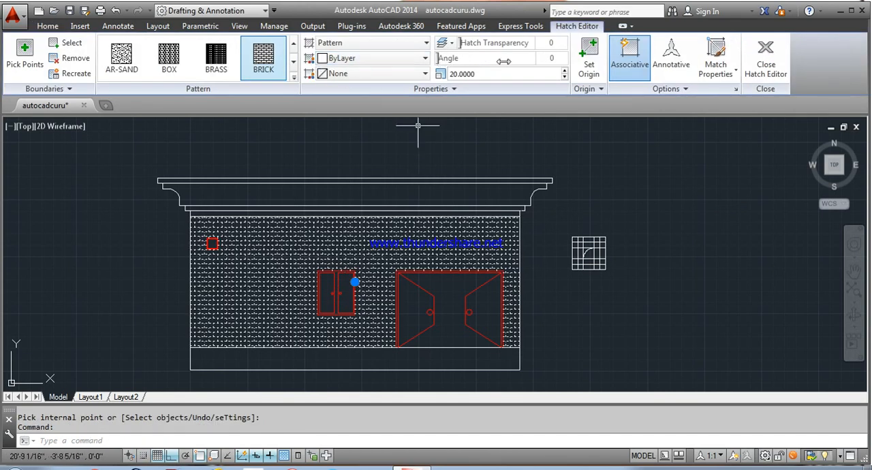
{"action": "left_click", "coordinate": [379, 107]}
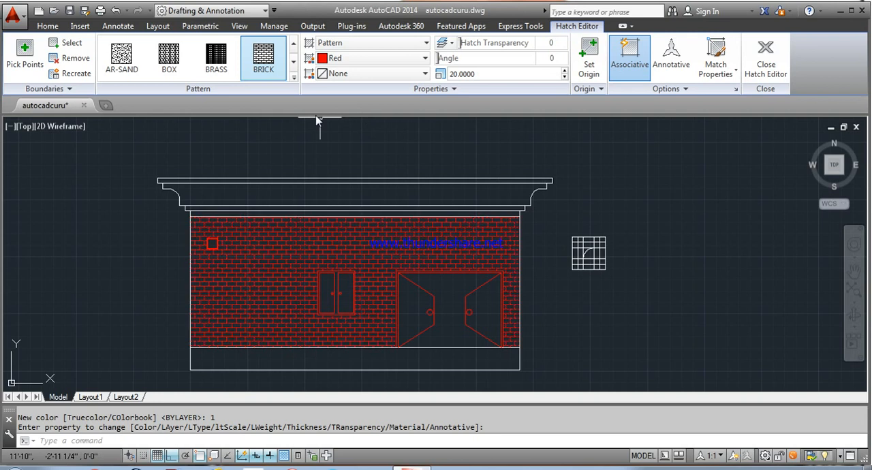
{"action": "key", "text": "Escape"}
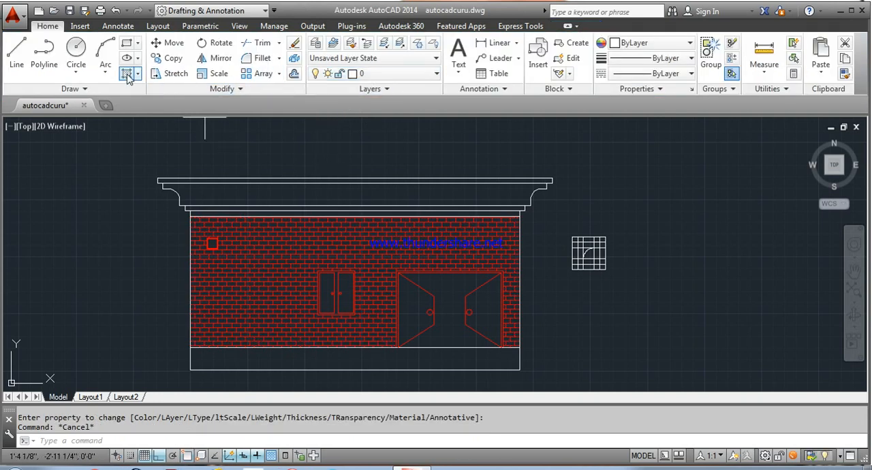
Step: Hatch the cornice bands and the plinth with the CLAY pattern in Green at a scale of 20
{"action": "left_click", "coordinate": [127, 76]}
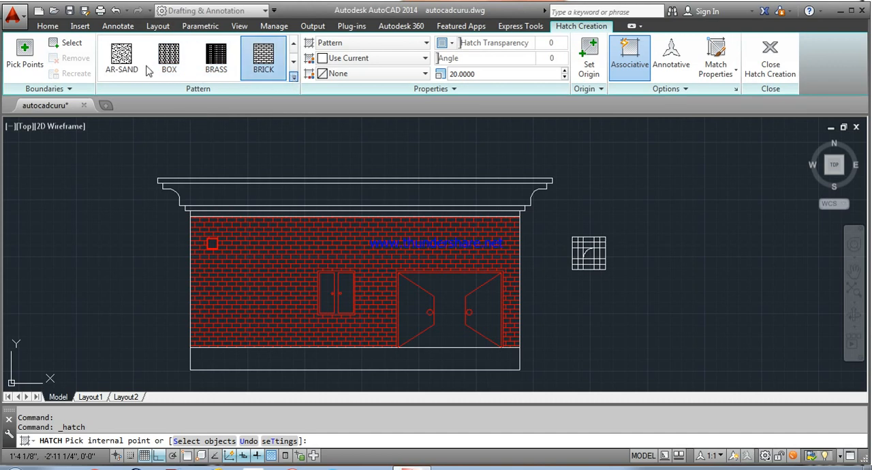
{"action": "left_click", "coordinate": [177, 106]}
{"action": "left_click", "coordinate": [238, 358]}
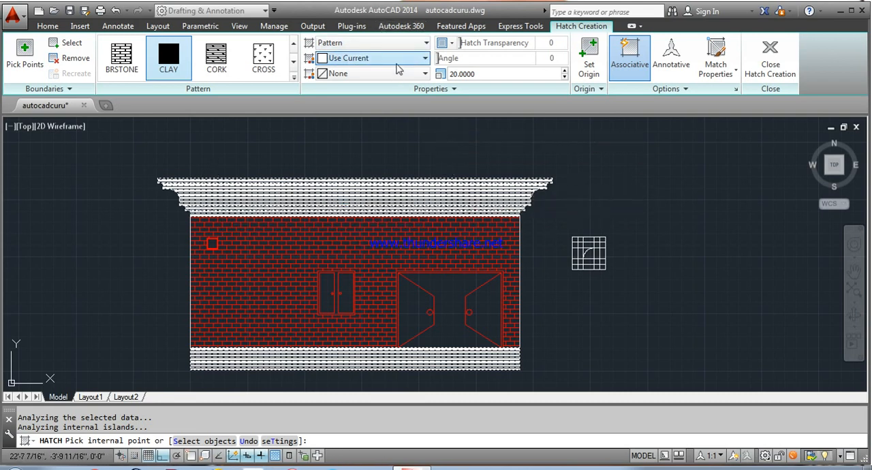
{"action": "left_click", "coordinate": [368, 158]}
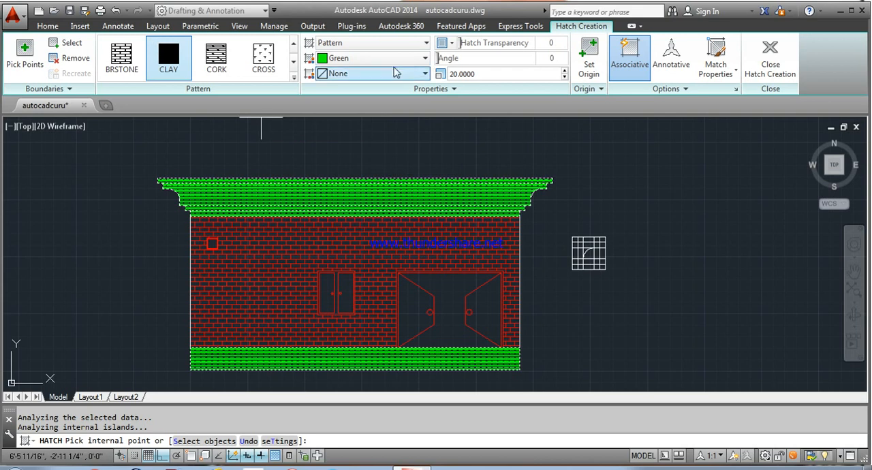
{"action": "left_click", "coordinate": [604, 144]}
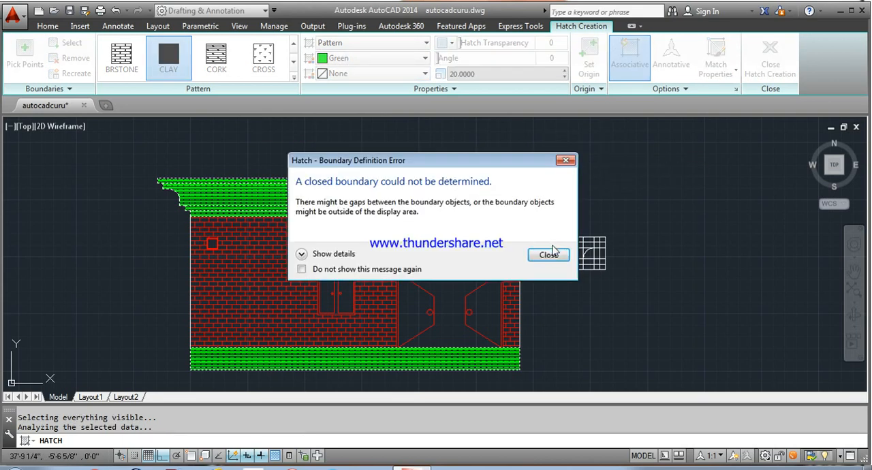
{"action": "left_click", "coordinate": [564, 161]}
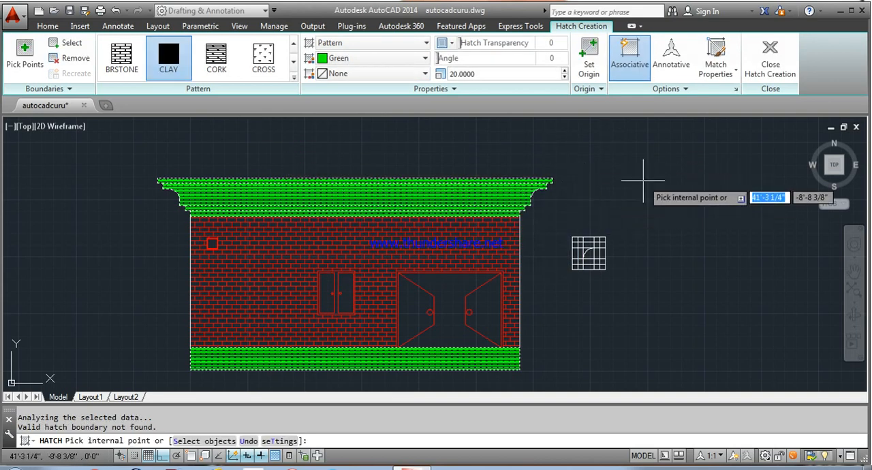
{"action": "left_click", "coordinate": [777, 61]}
Step: Offset the cornice's top line 2' upwards for the parapet rail
{"action": "scroll", "coordinate": [565, 156], "scroll_direction": "down", "scroll_amount": 3}
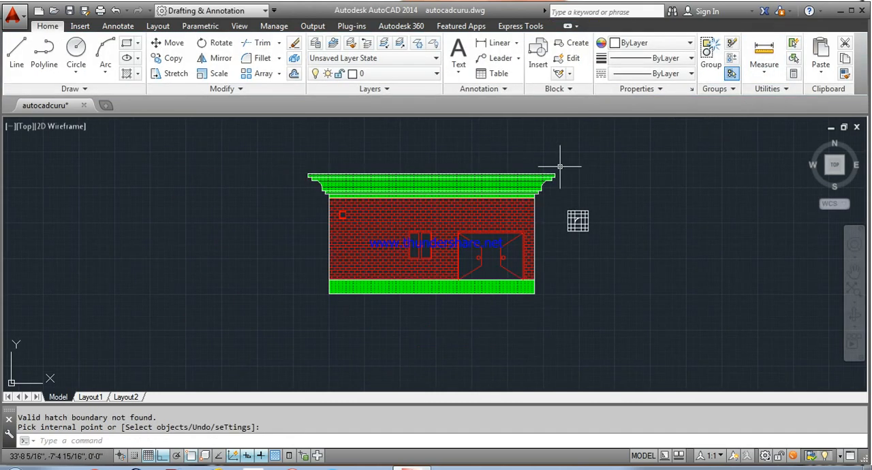
{"action": "scroll", "coordinate": [527, 201], "scroll_direction": "up", "scroll_amount": 1}
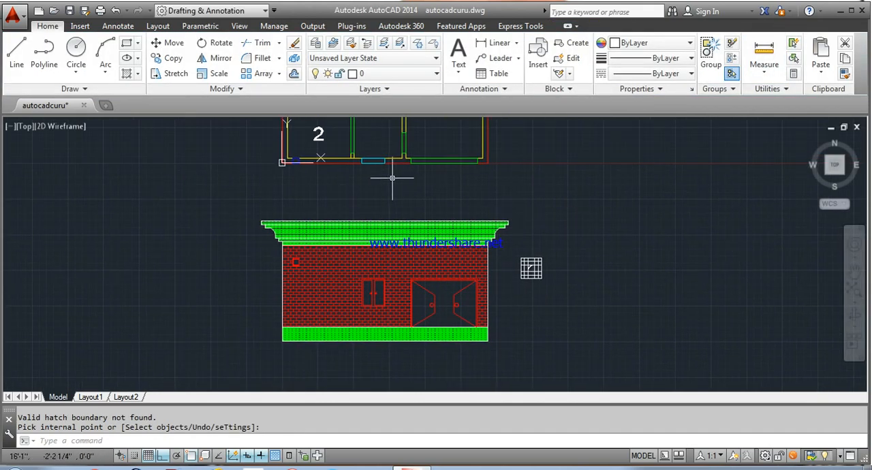
{"action": "scroll", "coordinate": [349, 213], "scroll_direction": "up", "scroll_amount": 4}
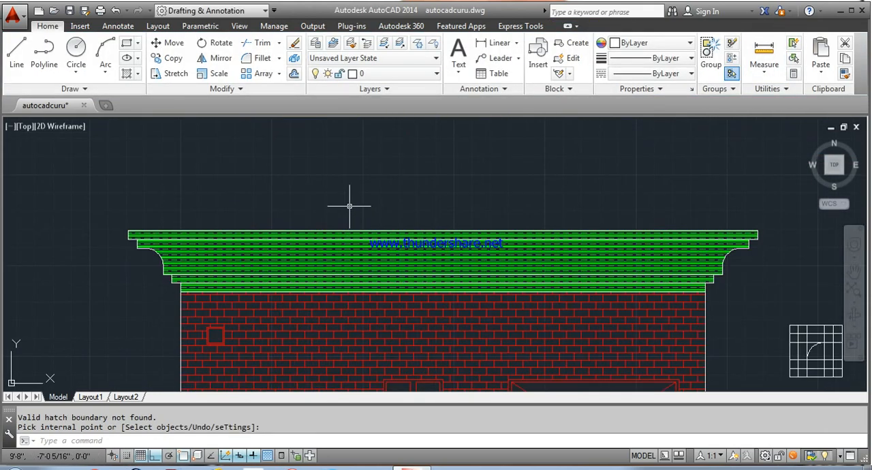
{"action": "key", "text": "Escape"}
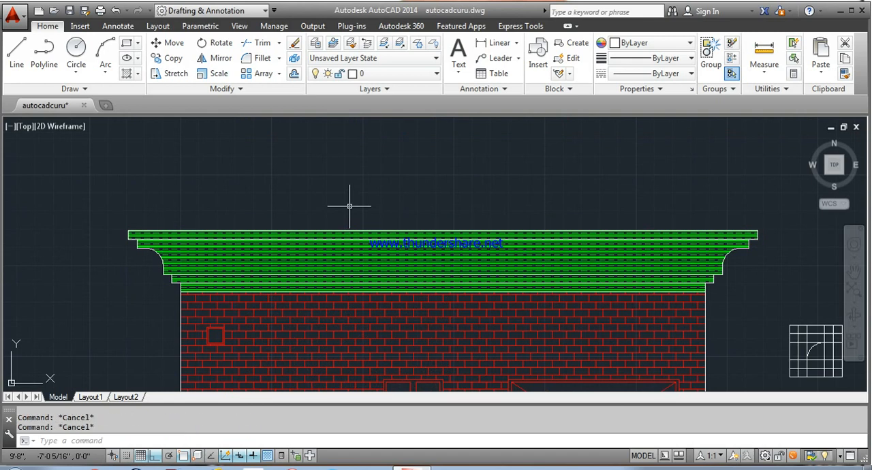
{"action": "key", "text": "Return"}
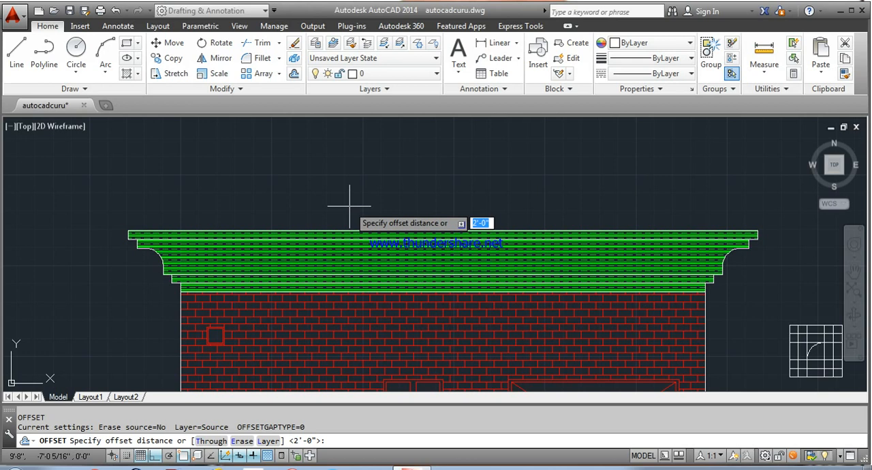
{"action": "key", "text": "Return"}
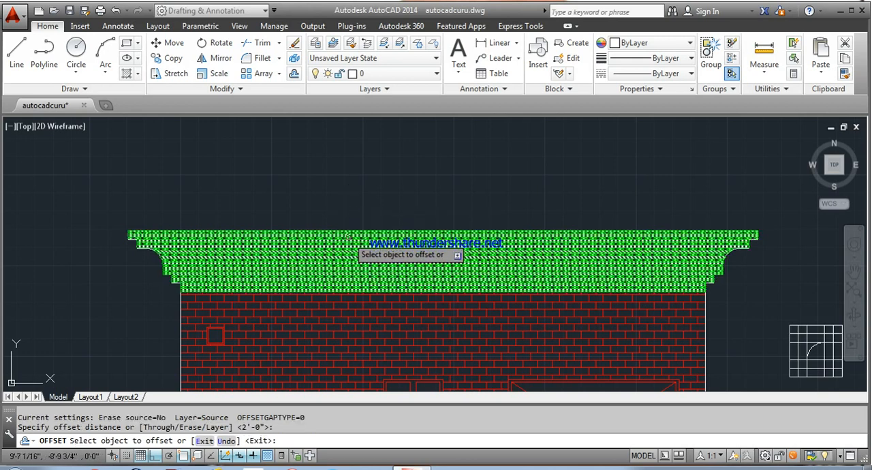
{"action": "left_click", "coordinate": [348, 231]}
{"action": "left_click", "coordinate": [349, 189]}
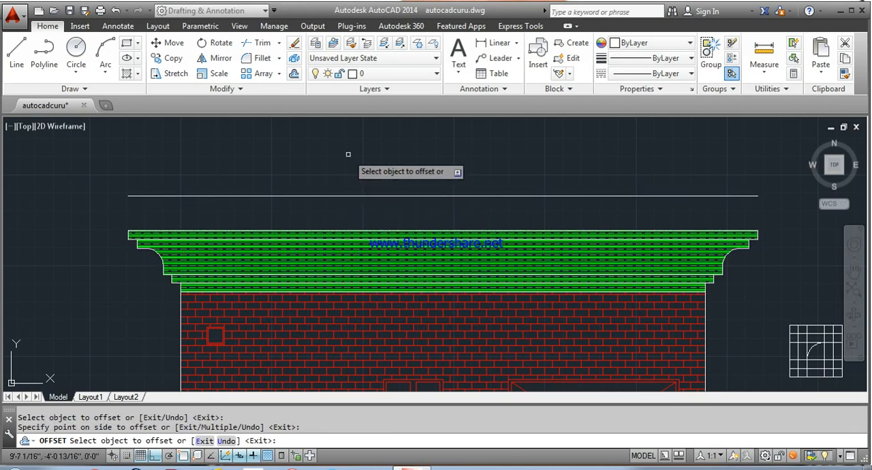
{"action": "right_click", "coordinate": [345, 157]}
{"action": "left_click", "coordinate": [361, 163]}
Step: Draw a vertical line from the rail's left end down to the cornice's upper left corner
{"action": "left_click", "coordinate": [17, 51]}
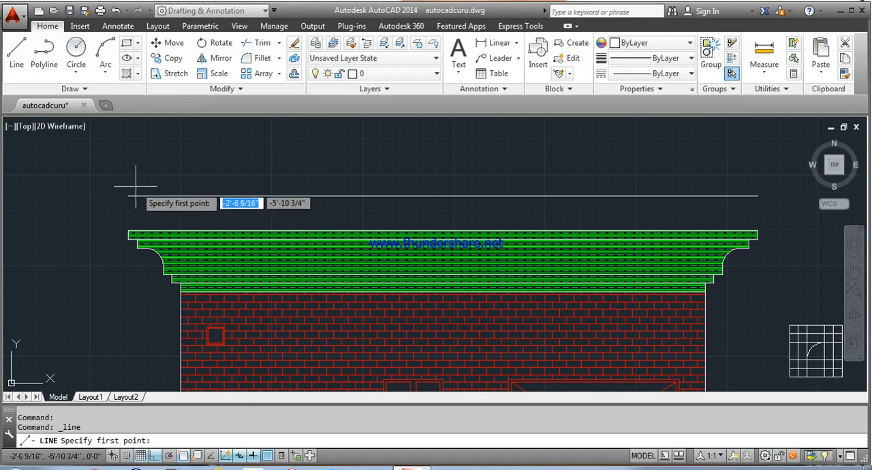
{"action": "left_click", "coordinate": [128, 196]}
{"action": "left_click", "coordinate": [128, 230]}
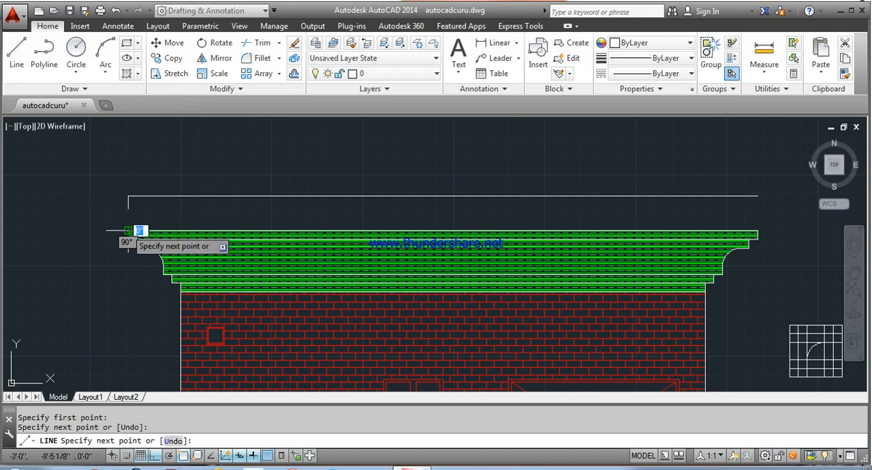
{"action": "right_click", "coordinate": [127, 231]}
{"action": "left_click", "coordinate": [172, 246]}
Step: Draw a small circle centred on the vertical post line's midpoint and trim the line inside it
{"action": "left_click", "coordinate": [76, 54]}
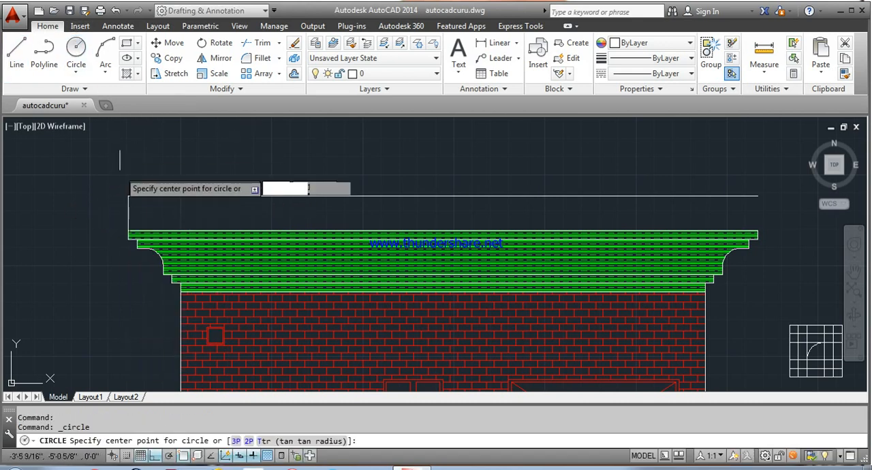
{"action": "left_click", "coordinate": [128, 213]}
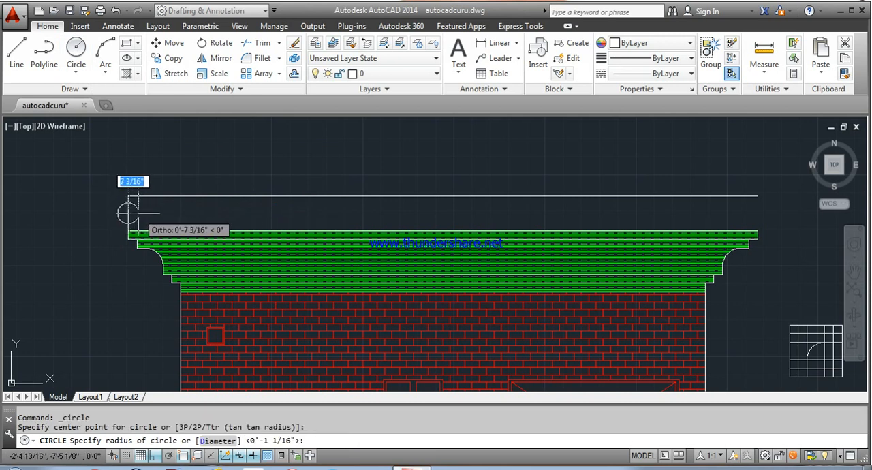
{"action": "left_click", "coordinate": [129, 204]}
{"action": "type", "text": "tr"}
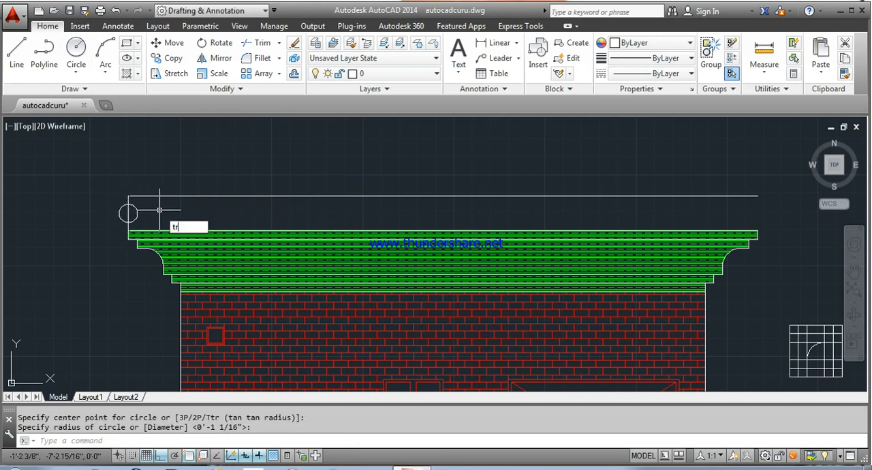
{"action": "key", "text": "Return"}
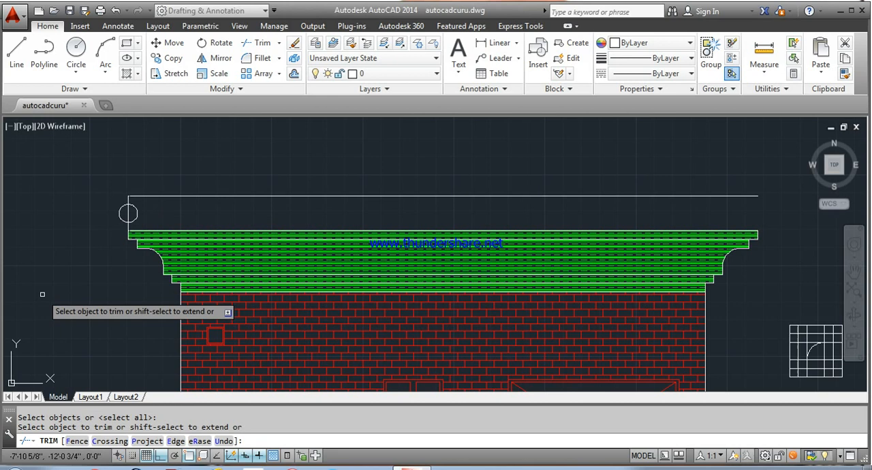
{"action": "left_click", "coordinate": [128, 216]}
{"action": "right_click", "coordinate": [107, 185]}
{"action": "left_click", "coordinate": [109, 182]}
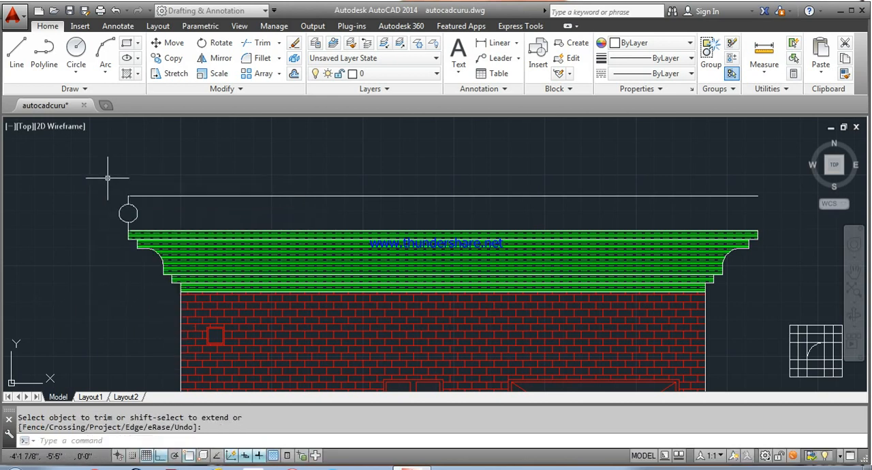
Step: Copy the circle with its two post segments 4' to the right, using the rail's left end as base point
{"action": "left_click", "coordinate": [168, 58]}
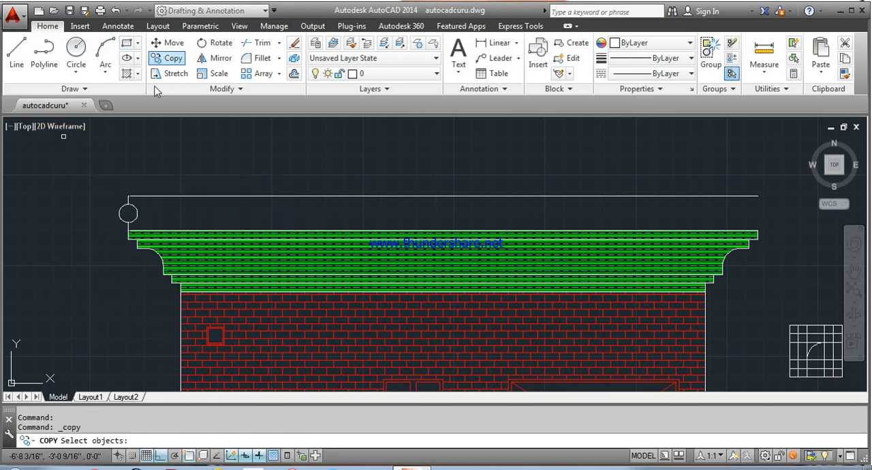
{"action": "left_click", "coordinate": [126, 205]}
{"action": "left_click", "coordinate": [133, 210]}
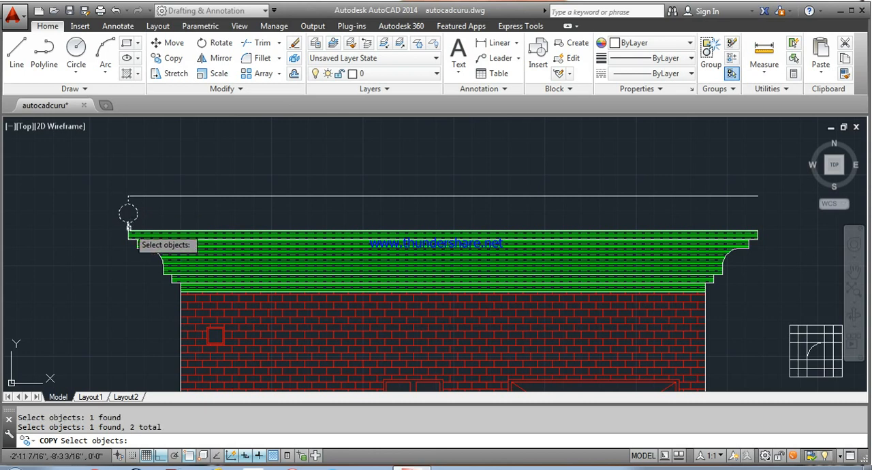
{"action": "key", "text": "Return"}
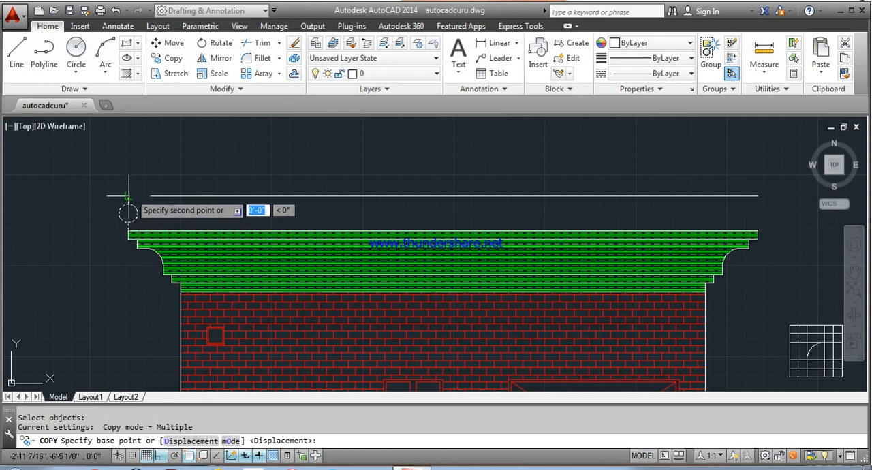
{"action": "left_click", "coordinate": [128, 197]}
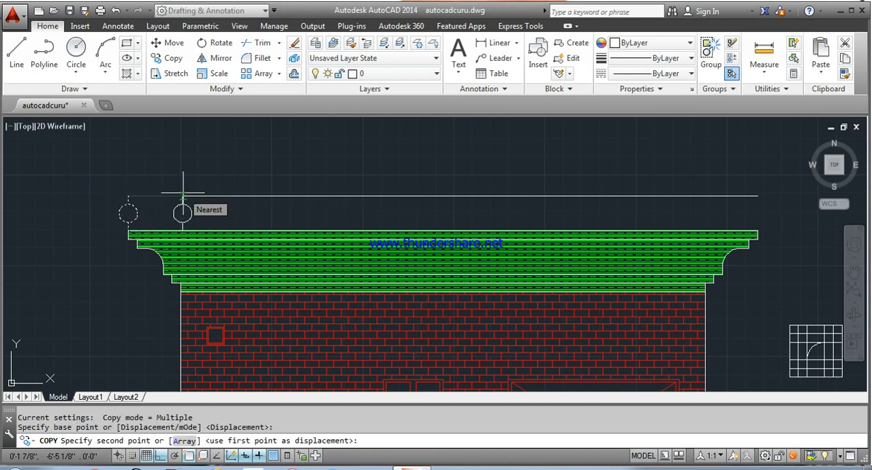
{"action": "type", "text": "4'"}
{"action": "key", "text": "Return"}
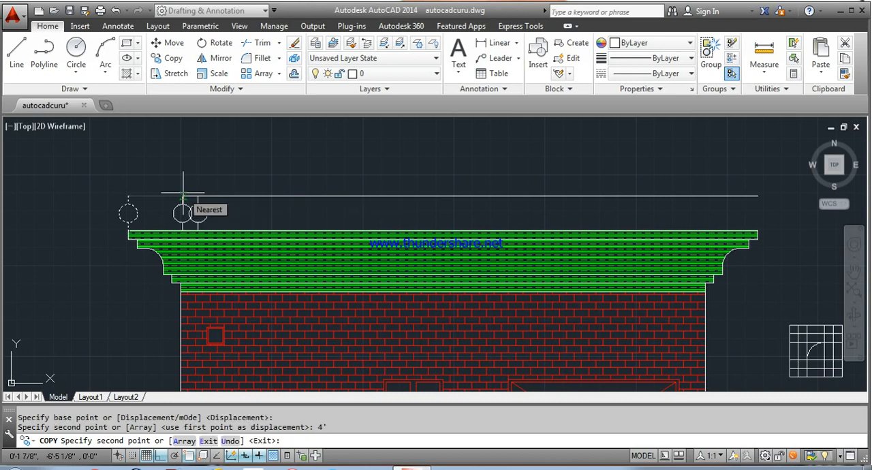
Step: Place further copies of the baluster along the rail at 8', 12', 16' and 20' from the base point
{"action": "type", "text": "8'"}
{"action": "key", "text": "Return"}
{"action": "type", "text": "12"}
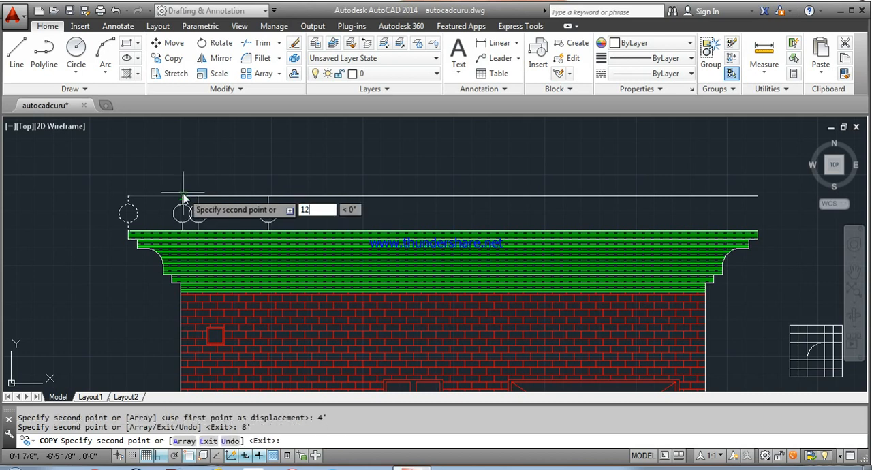
{"action": "type", "text": "'"}
{"action": "key", "text": "Return"}
{"action": "type", "text": "16'"}
{"action": "key", "text": "Return"}
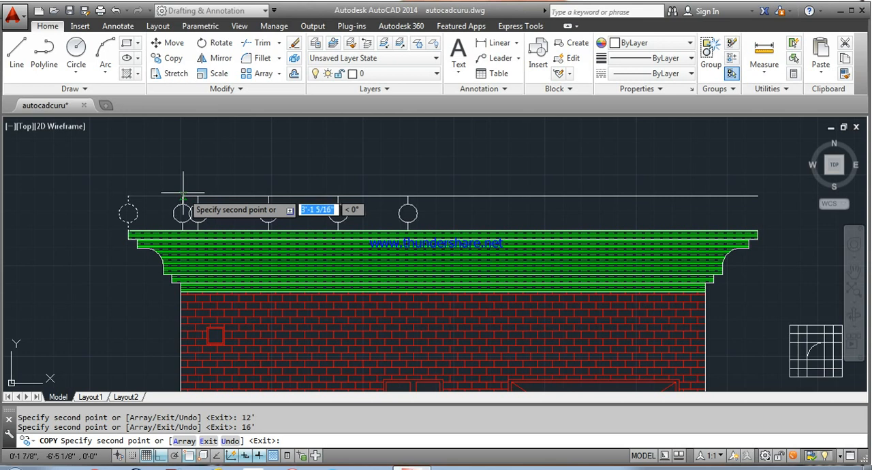
{"action": "type", "text": "2"}
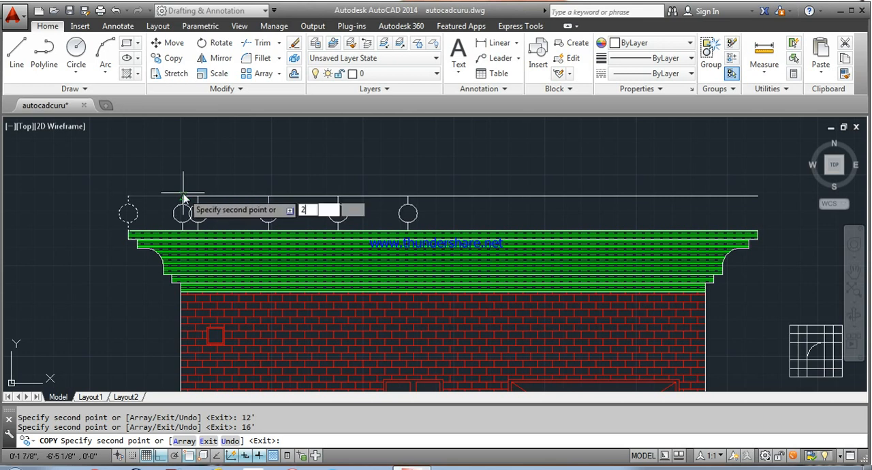
{"action": "type", "text": "0'"}
{"action": "key", "text": "Return"}
{"action": "type", "text": "24"}
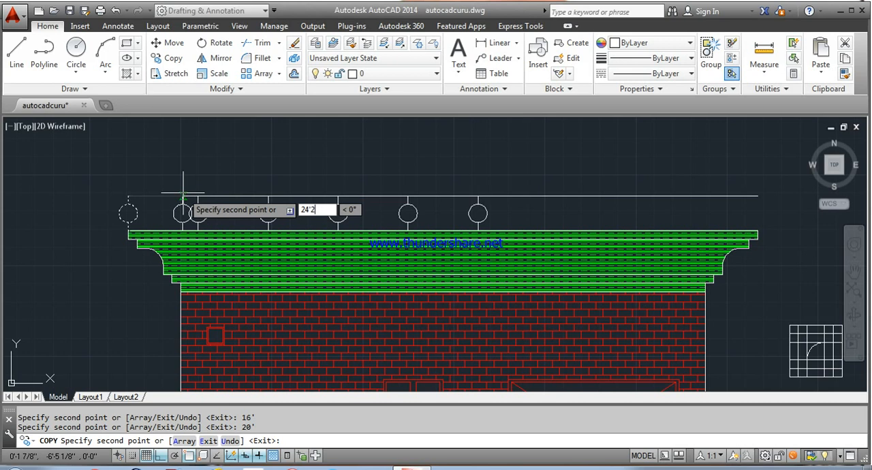
{"action": "type", "text": "'"}
{"action": "key", "text": "Return"}
{"action": "type", "text": "2"}
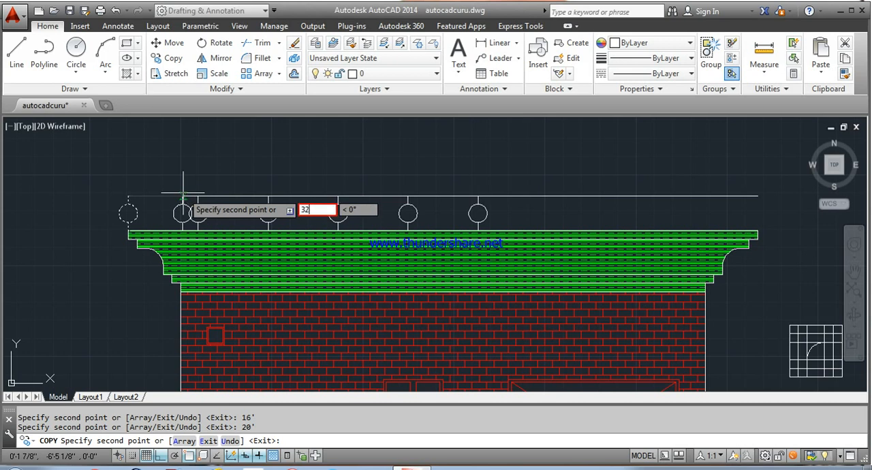
{"action": "key", "text": "Return"}
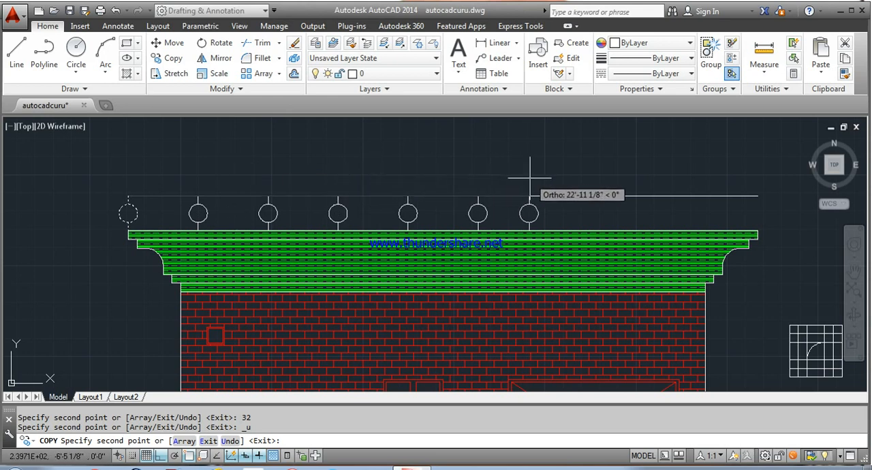
Step: Place further baluster copies along the rail at 24', 28', 32' and 36' from the base point and end the copying
{"action": "type", "text": "2"}
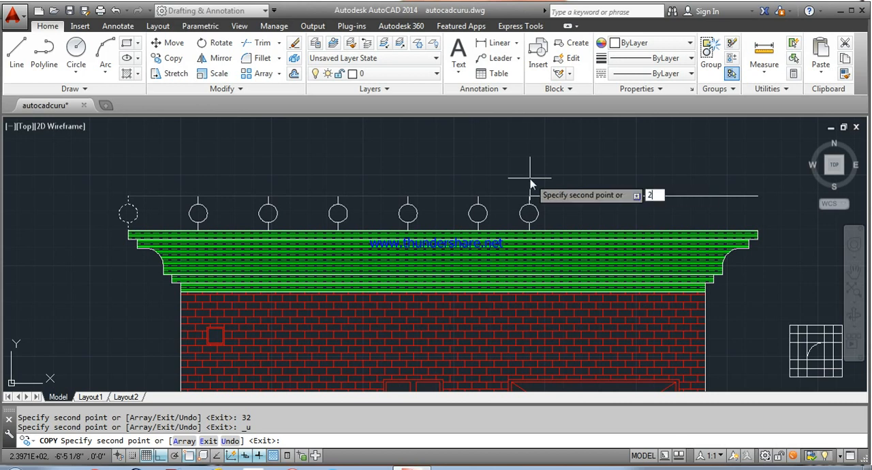
{"action": "type", "text": "4'"}
{"action": "key", "text": "Return"}
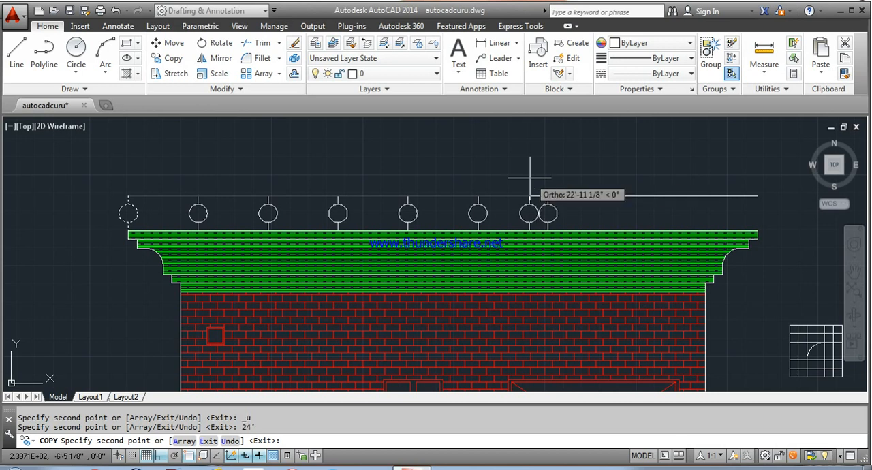
{"action": "type", "text": "28"}
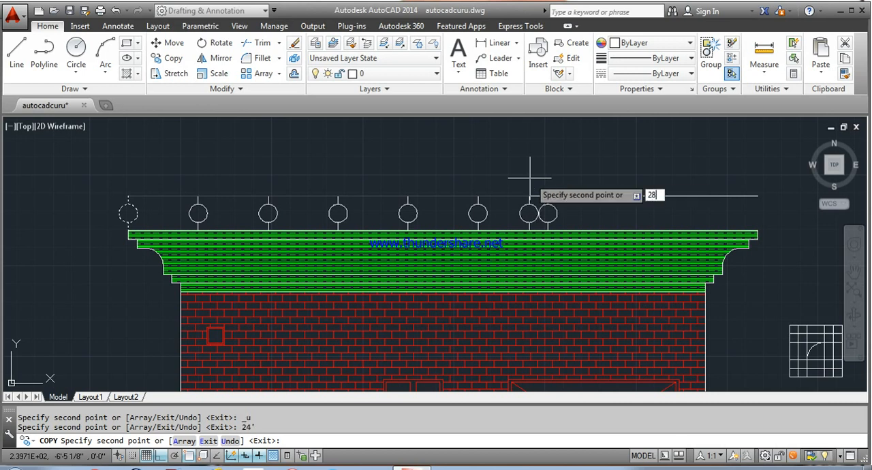
{"action": "type", "text": "'"}
{"action": "key", "text": "Return"}
{"action": "type", "text": "32"}
{"action": "type", "text": "'"}
{"action": "key", "text": "Return"}
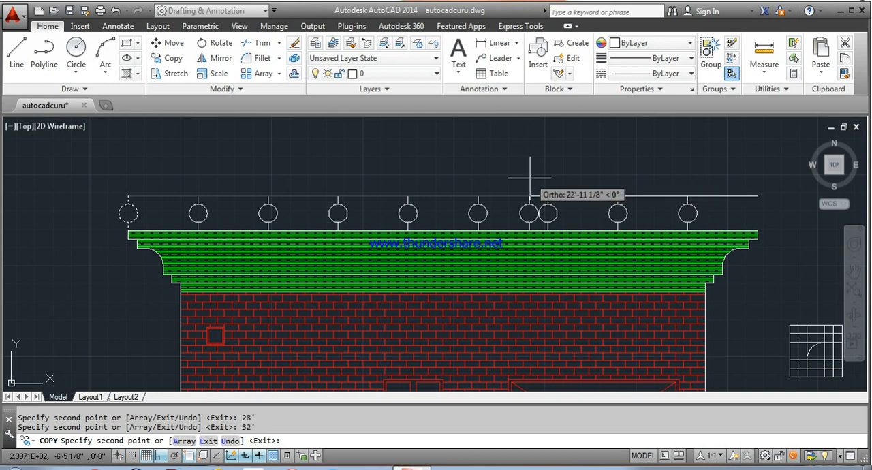
{"action": "type", "text": "36'"}
{"action": "key", "text": "Return"}
{"action": "key", "text": "Escape"}
Step: Offset the horizontal rail line 6" upward to form the handrail's upper edge
{"action": "scroll", "coordinate": [528, 179], "scroll_direction": "down", "scroll_amount": 2}
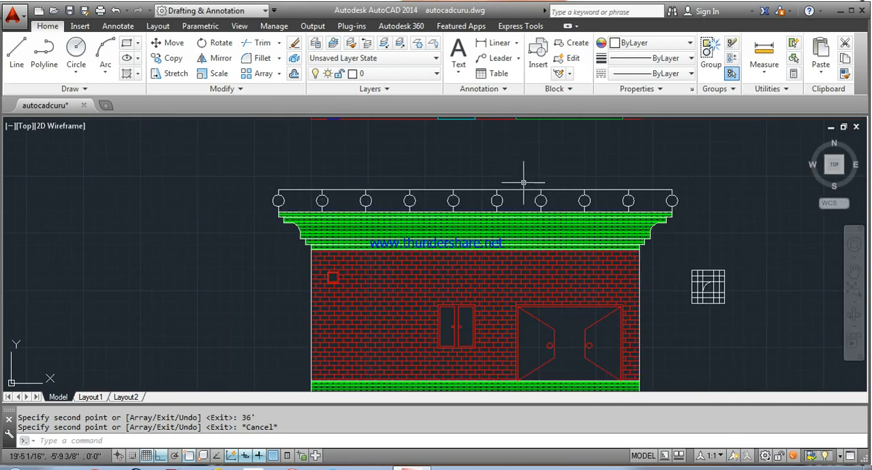
{"action": "type", "text": "o"}
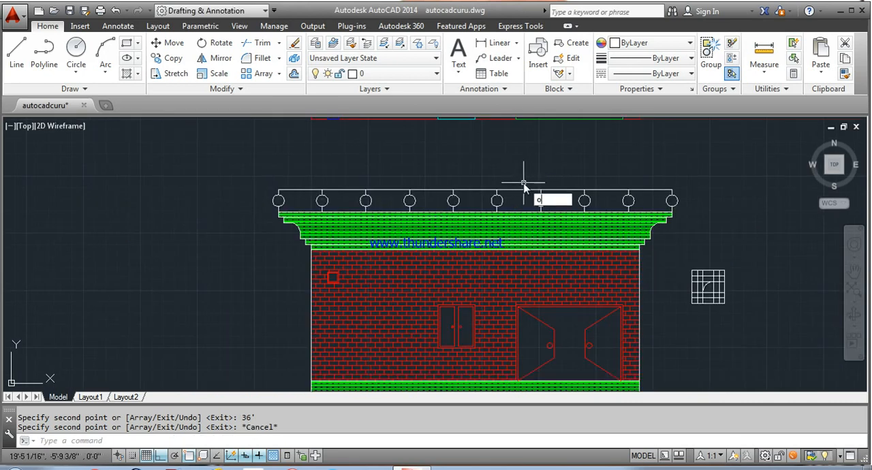
{"action": "key", "text": "Return"}
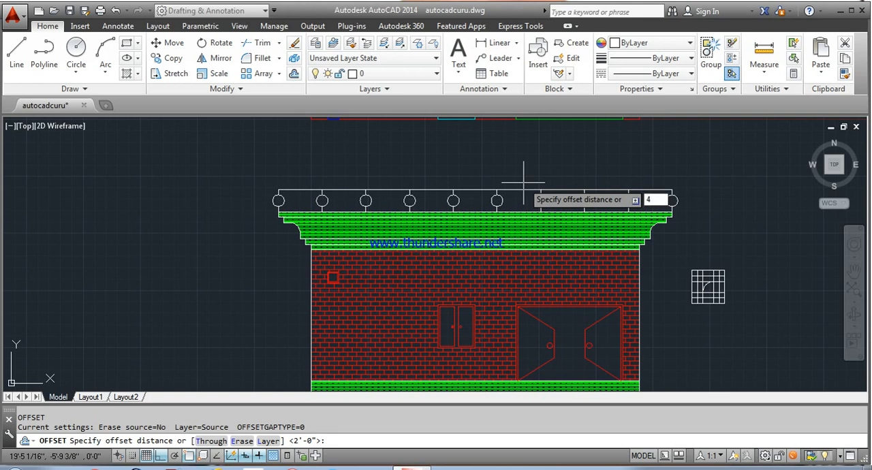
{"action": "type", "text": "6\""}
{"action": "key", "text": "Return"}
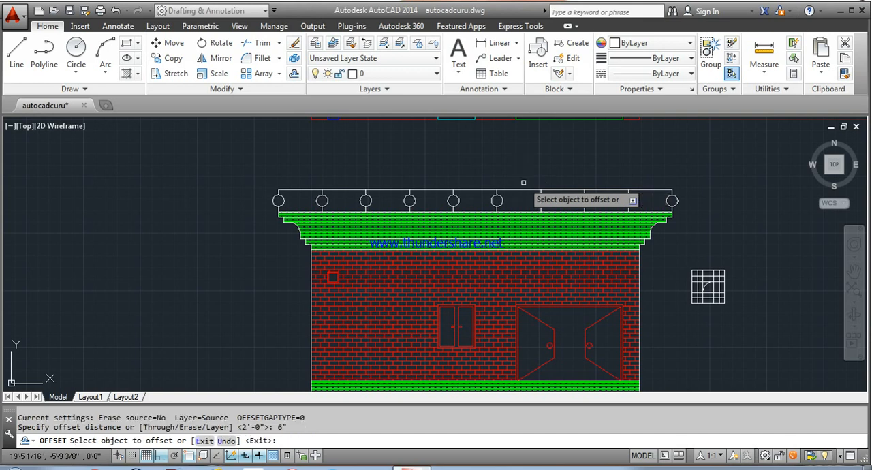
{"action": "left_click", "coordinate": [512, 184]}
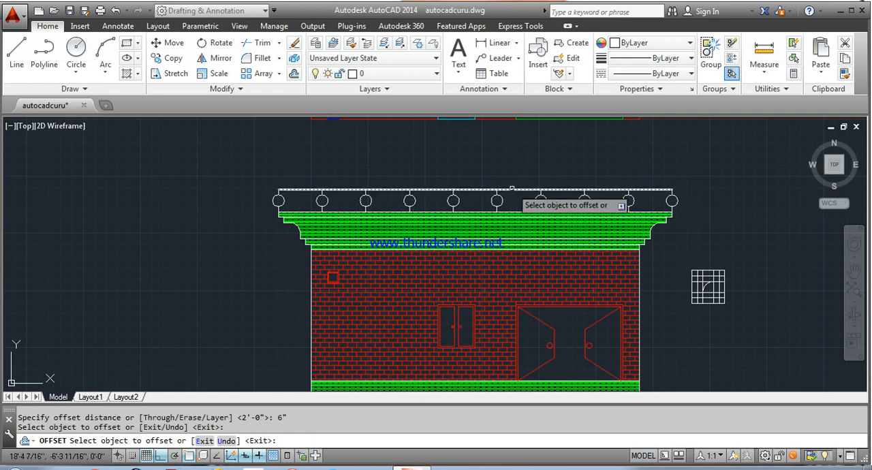
{"action": "left_click", "coordinate": [513, 188]}
{"action": "left_click", "coordinate": [517, 171]}
{"action": "right_click", "coordinate": [522, 158]}
{"action": "left_click", "coordinate": [545, 167]}
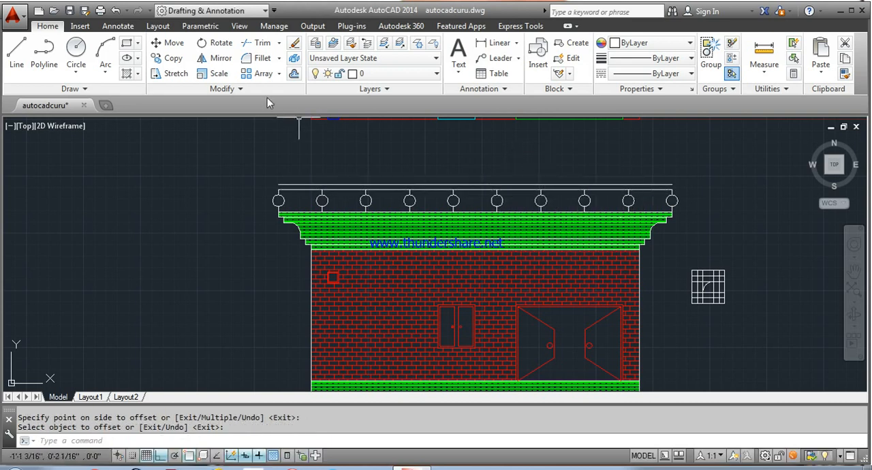
Step: Draw a Start, End, Direction arc bulging outward to close the handrail's left end between its two lines
{"action": "left_click", "coordinate": [106, 65]}
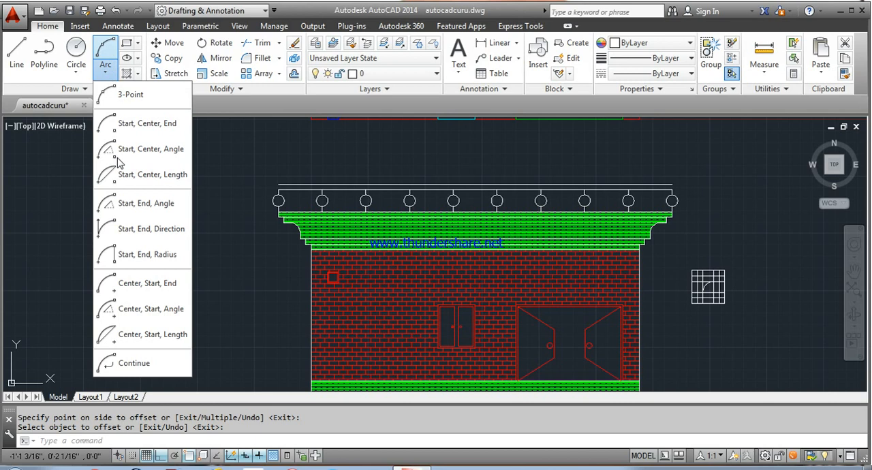
{"action": "left_click", "coordinate": [136, 227]}
{"action": "scroll", "coordinate": [279, 187], "scroll_direction": "up", "scroll_amount": 6}
{"action": "left_click", "coordinate": [276, 176]}
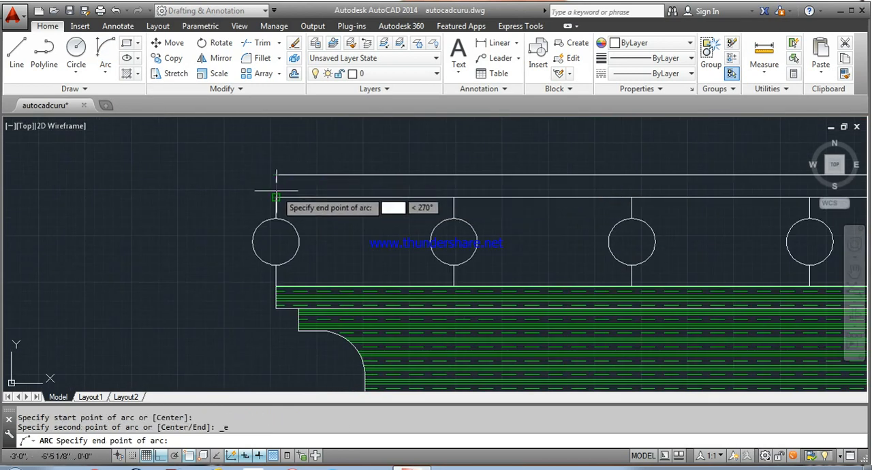
{"action": "left_click", "coordinate": [276, 198]}
{"action": "left_click", "coordinate": [209, 180]}
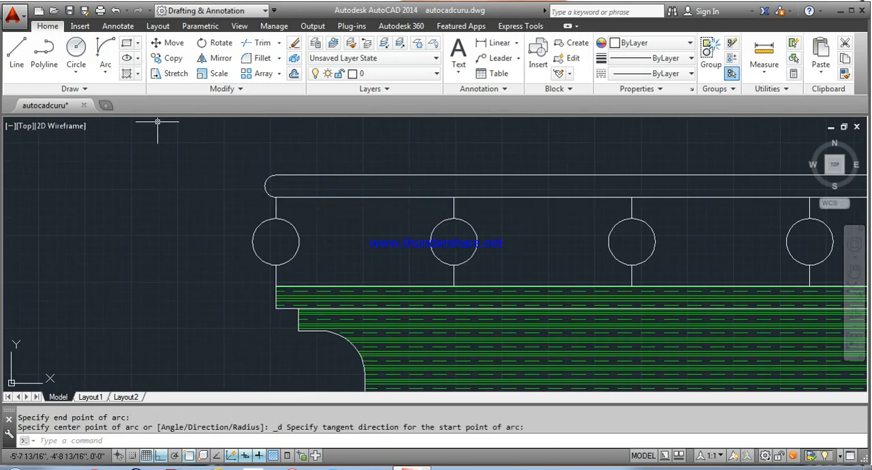
Step: Close the handrail's right end with a matching outward-bulging Start, End, Direction arc between its two lines
{"action": "left_click", "coordinate": [106, 49]}
{"action": "scroll", "coordinate": [253, 185], "scroll_direction": "down", "scroll_amount": 4}
{"action": "middle_click_drag", "start_coordinate": [452, 195], "coordinate": [78, 218]}
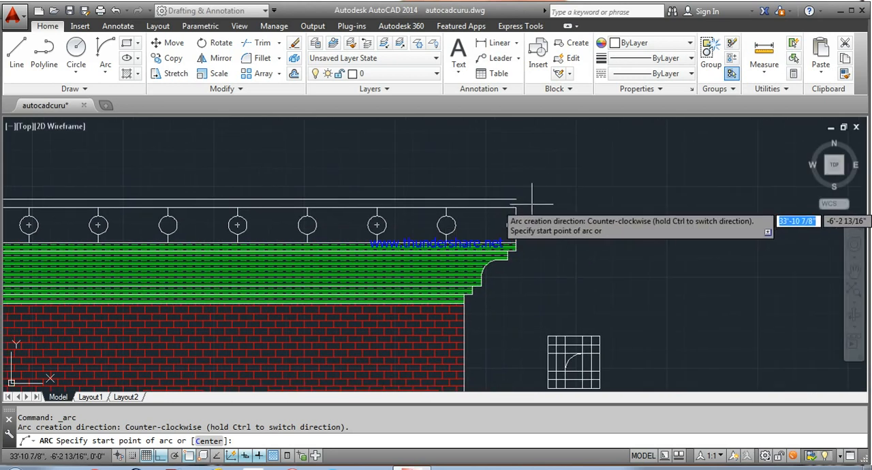
{"action": "left_click", "coordinate": [511, 199]}
{"action": "left_click", "coordinate": [516, 207]}
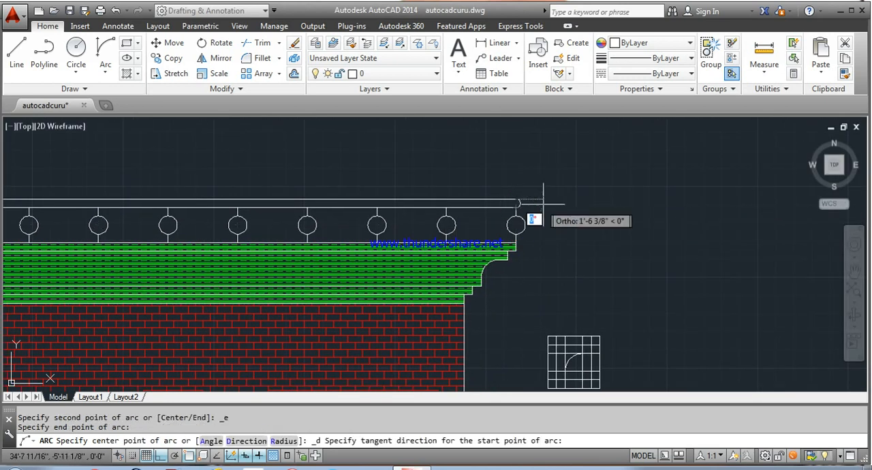
{"action": "left_click", "coordinate": [560, 205]}
Step: Apply a DOTS hatch at scale 20 inside the handrail and all ten baluster circles
{"action": "scroll", "coordinate": [586, 204], "scroll_direction": "down", "scroll_amount": 5}
{"action": "scroll", "coordinate": [572, 204], "scroll_direction": "up", "scroll_amount": 4}
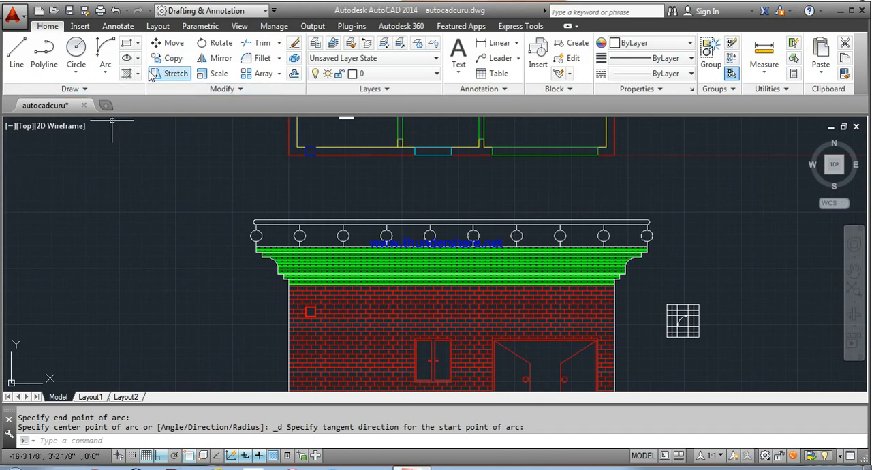
{"action": "left_click", "coordinate": [126, 75]}
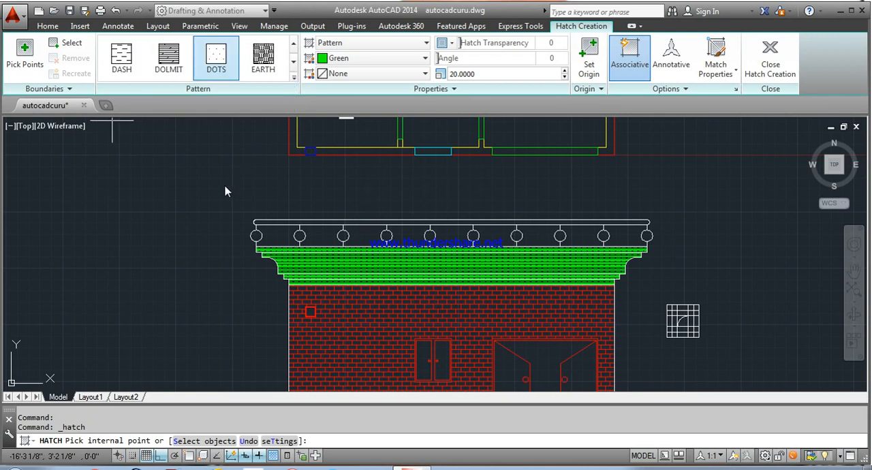
{"action": "left_click", "coordinate": [284, 222]}
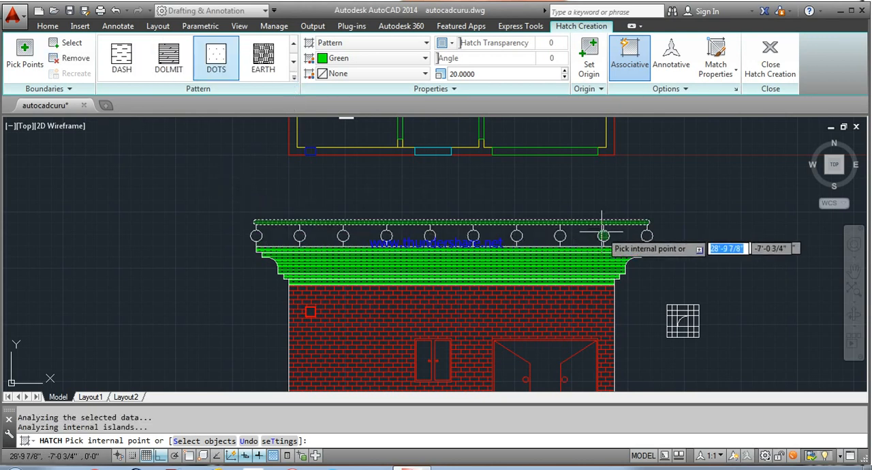
{"action": "left_click", "coordinate": [256, 236]}
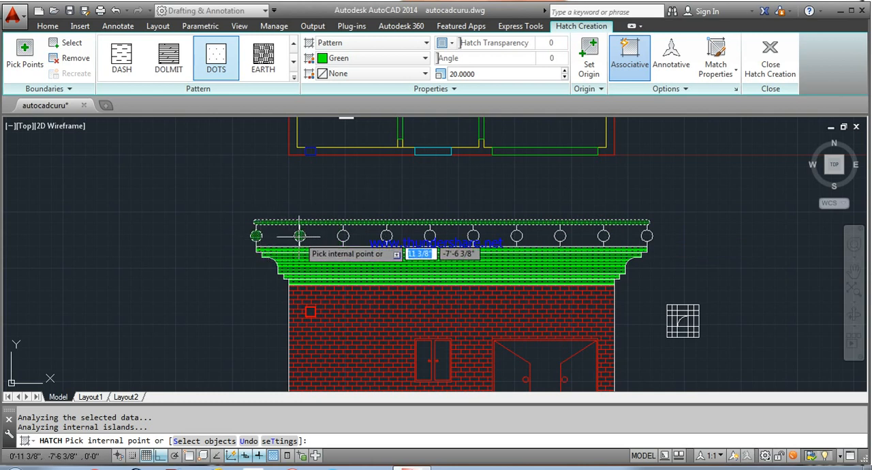
{"action": "left_click", "coordinate": [300, 236]}
{"action": "left_click", "coordinate": [344, 236]}
{"action": "left_click", "coordinate": [387, 236]}
{"action": "left_click", "coordinate": [430, 235]}
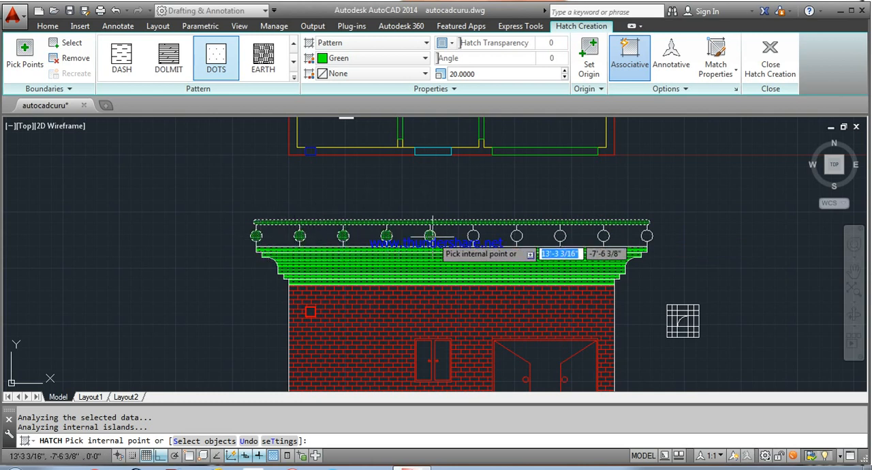
{"action": "left_click", "coordinate": [474, 236]}
{"action": "left_click", "coordinate": [517, 235]}
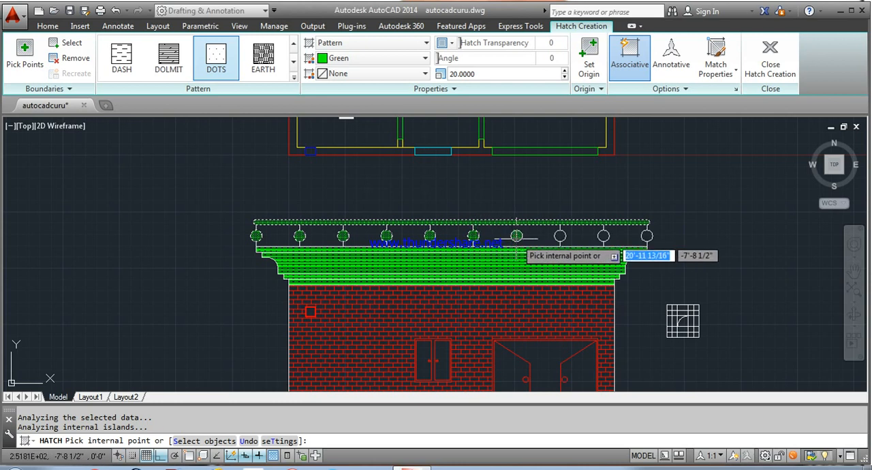
{"action": "left_click", "coordinate": [560, 236]}
{"action": "left_click", "coordinate": [604, 236]}
{"action": "left_click", "coordinate": [647, 235]}
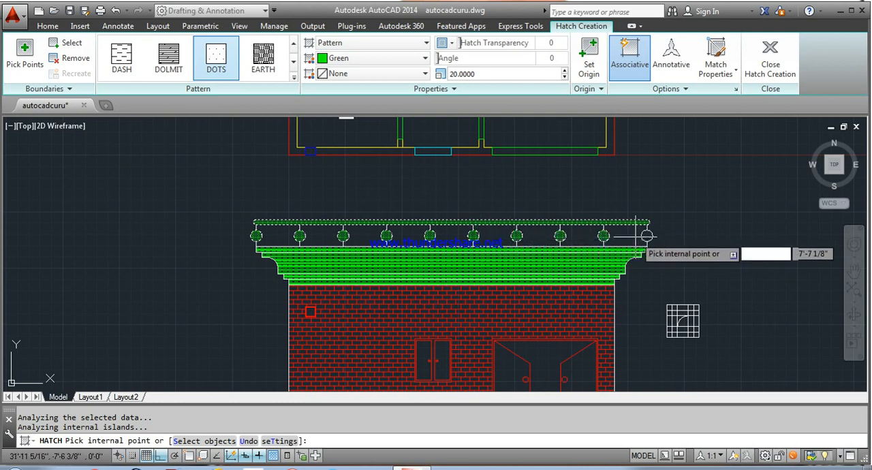
Step: Set the handrail and baluster hatch colour to Magenta and finish the hatch
{"action": "right_click", "coordinate": [695, 185]}
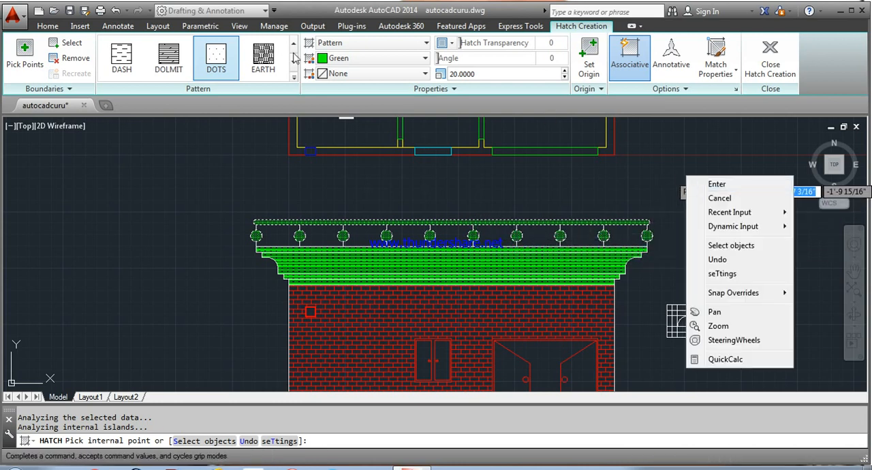
{"action": "left_click", "coordinate": [379, 58]}
{"action": "left_click", "coordinate": [379, 59]}
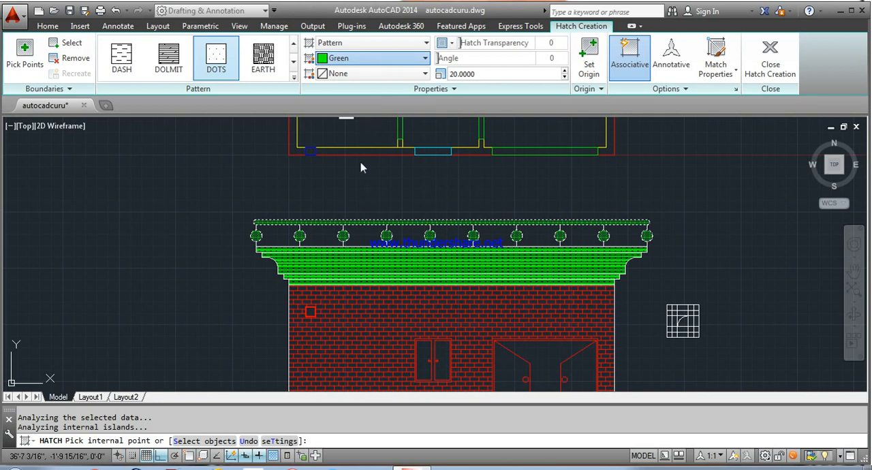
{"action": "left_click", "coordinate": [359, 194]}
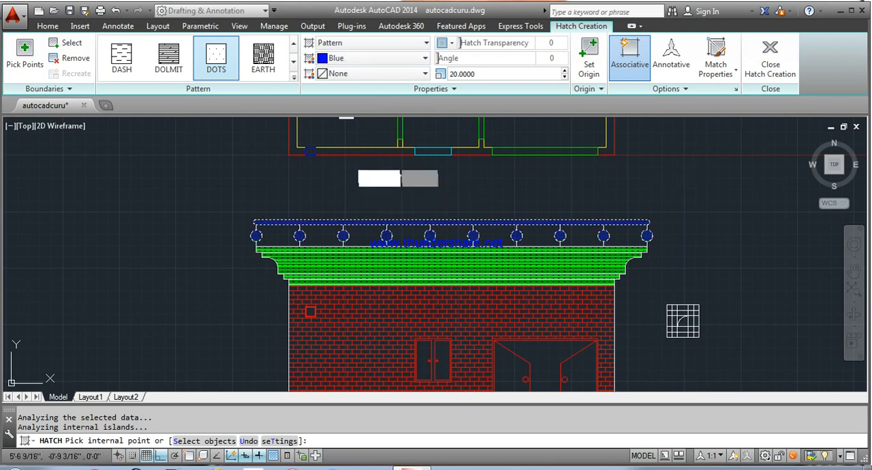
{"action": "left_click", "coordinate": [364, 206]}
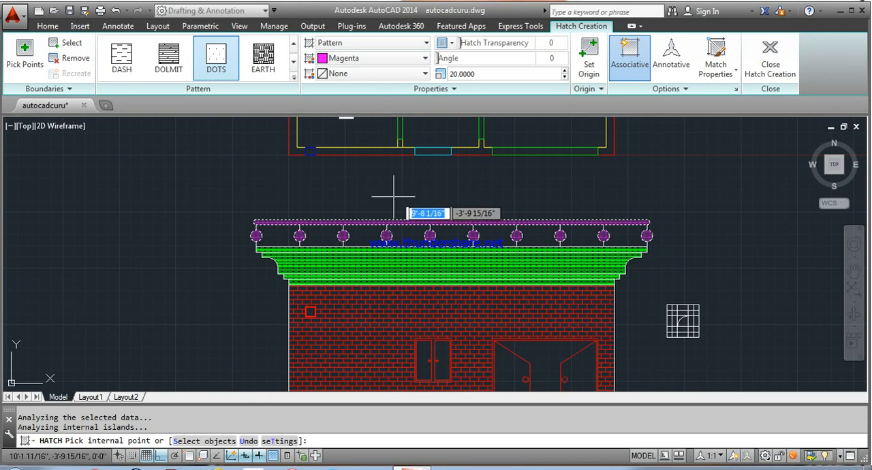
{"action": "left_click", "coordinate": [754, 63]}
Step: Delete the leftover construction grid with the arc to the right of the elevation
{"action": "scroll", "coordinate": [665, 203], "scroll_direction": "down", "scroll_amount": 2}
{"action": "middle_click_drag", "start_coordinate": [678, 206], "coordinate": [595, 176]}
{"action": "left_click", "coordinate": [574, 227]}
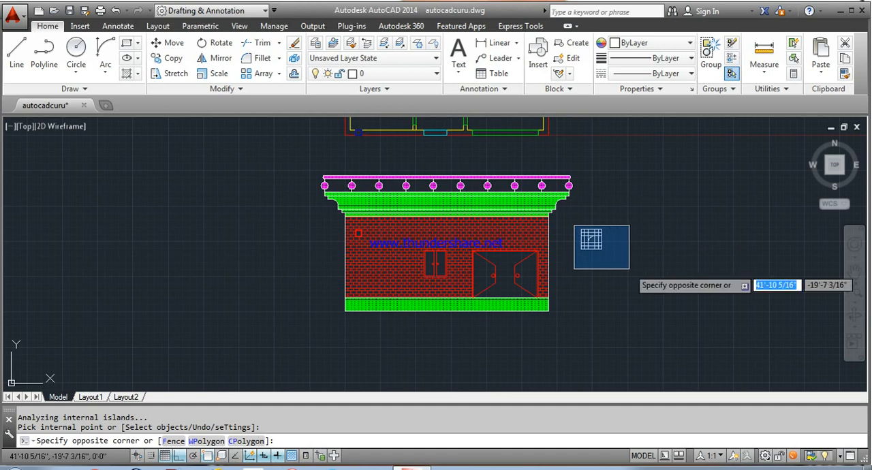
{"action": "left_click", "coordinate": [606, 254]}
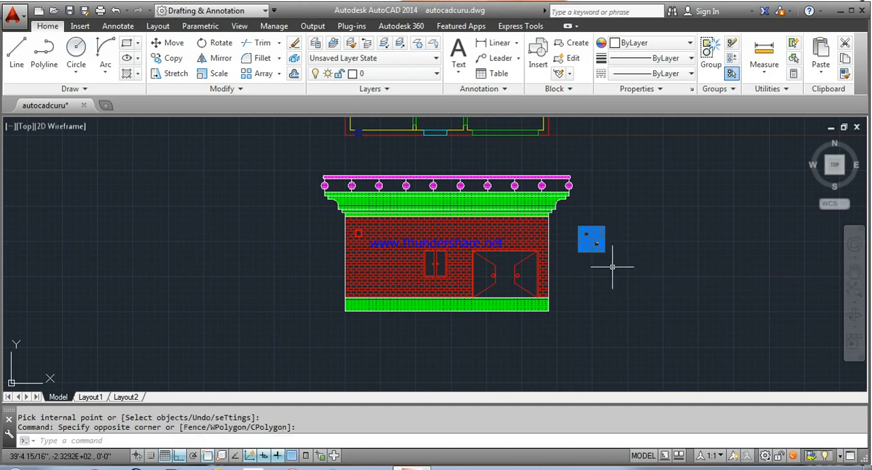
{"action": "key", "text": "Delete"}
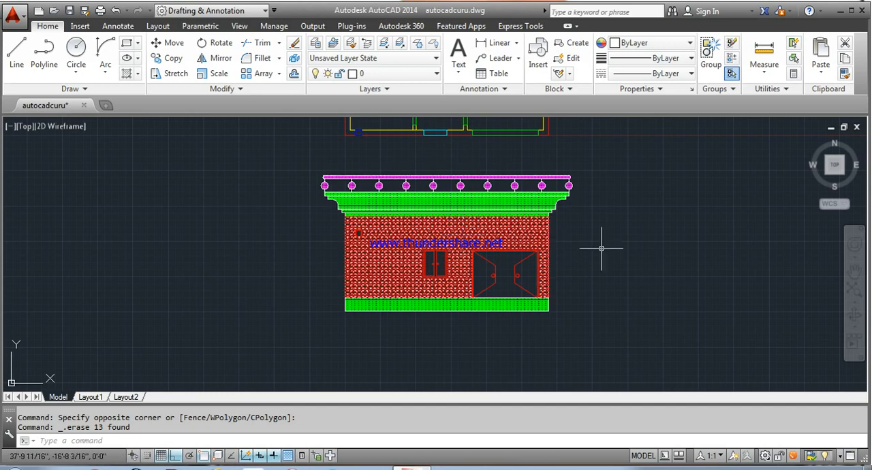
{"action": "scroll", "coordinate": [511, 301], "scroll_direction": "up", "scroll_amount": 4}
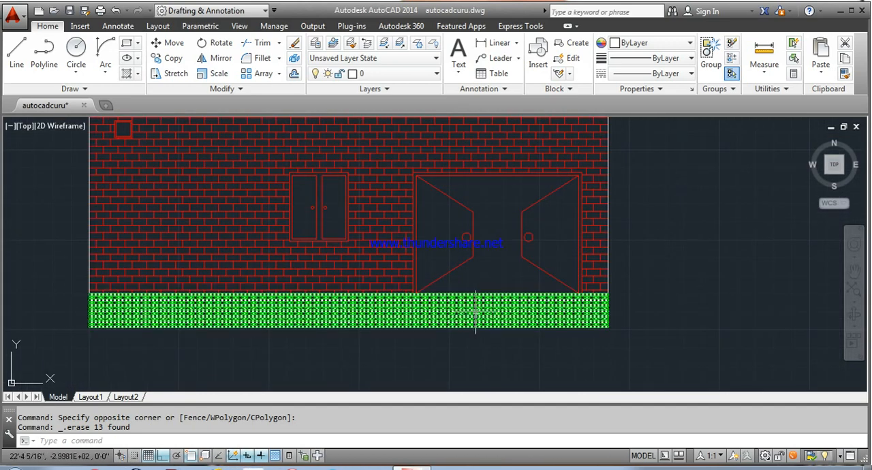
{"action": "scroll", "coordinate": [479, 287], "scroll_direction": "down", "scroll_amount": 4}
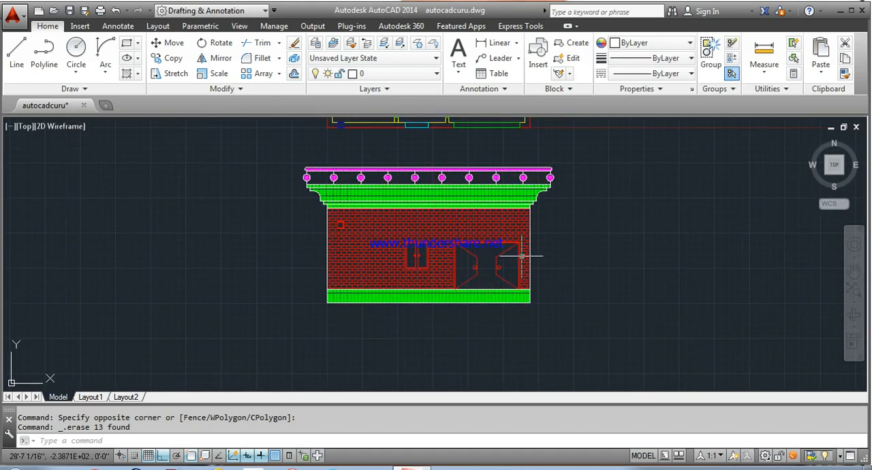